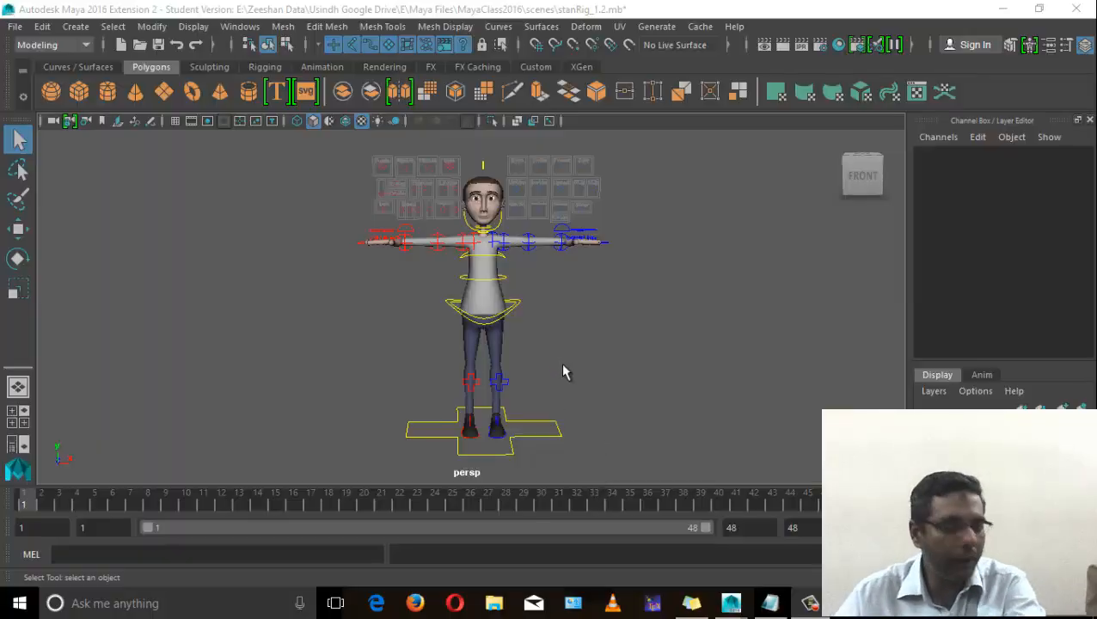
Review the three animation steps in the Notepad notes, highlighting the lines while reading, and return to the Maya scene.
click(776, 611)
drag(252, 217, 436, 219)
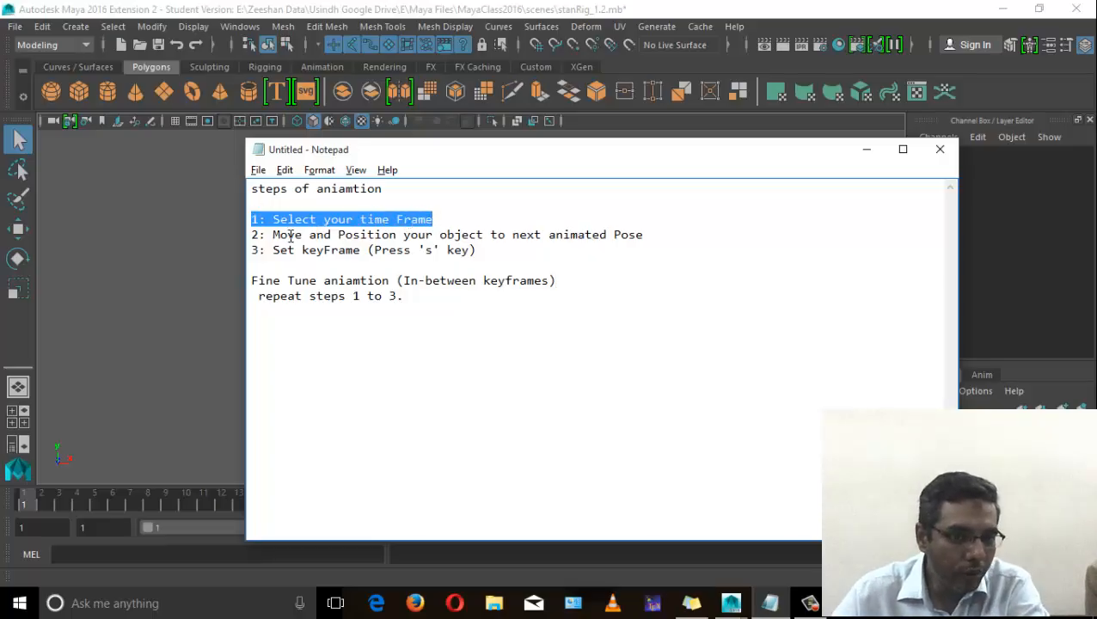
drag(288, 235, 631, 246)
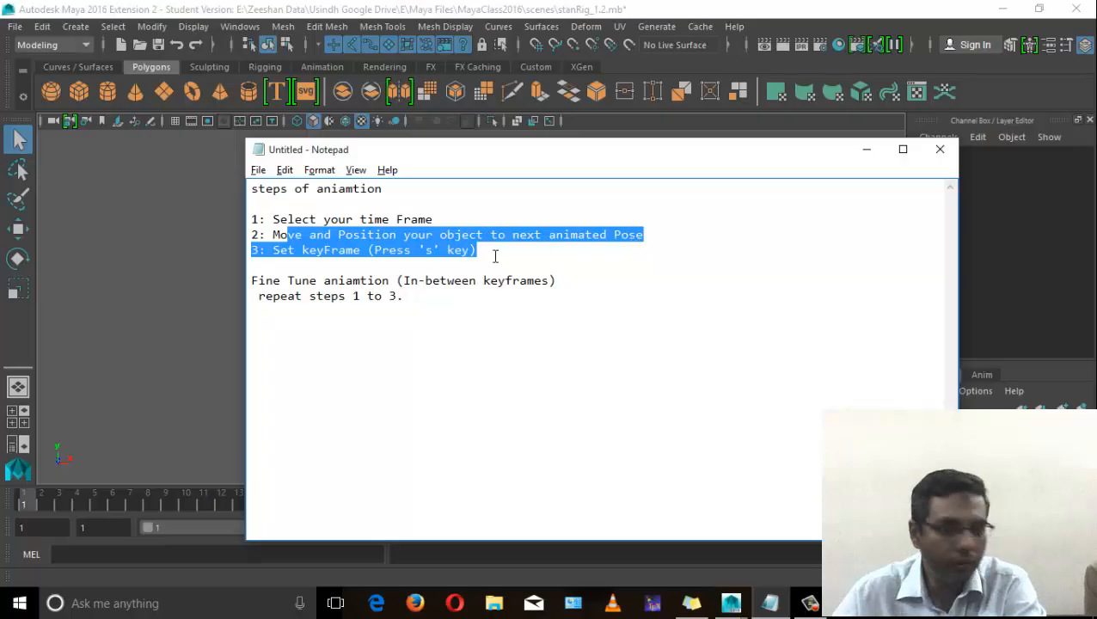
drag(495, 256, 225, 232)
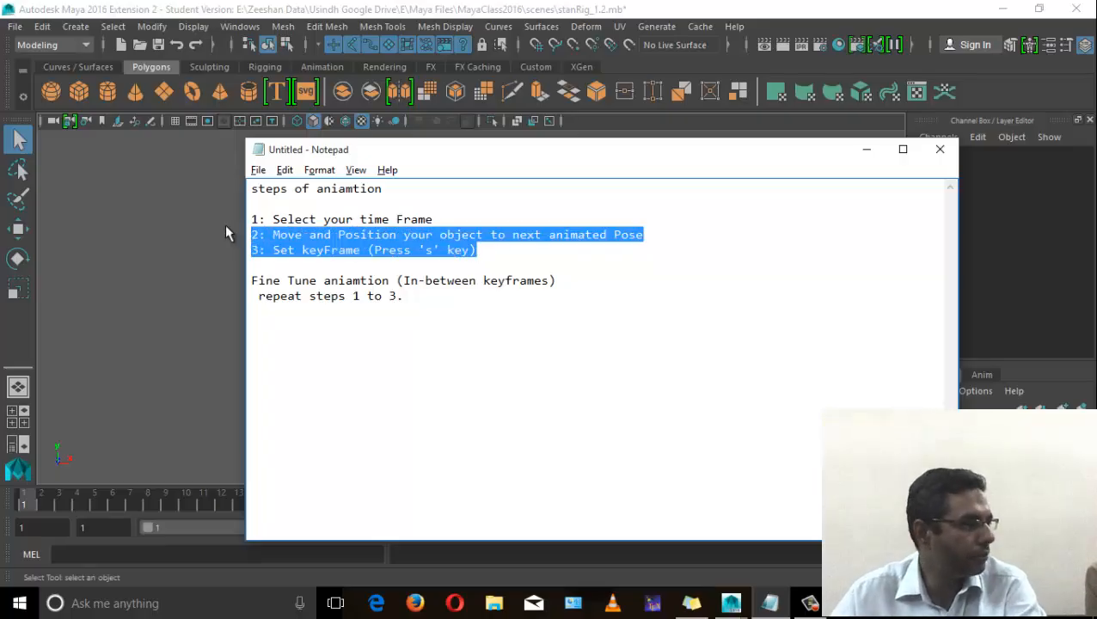
click(307, 7)
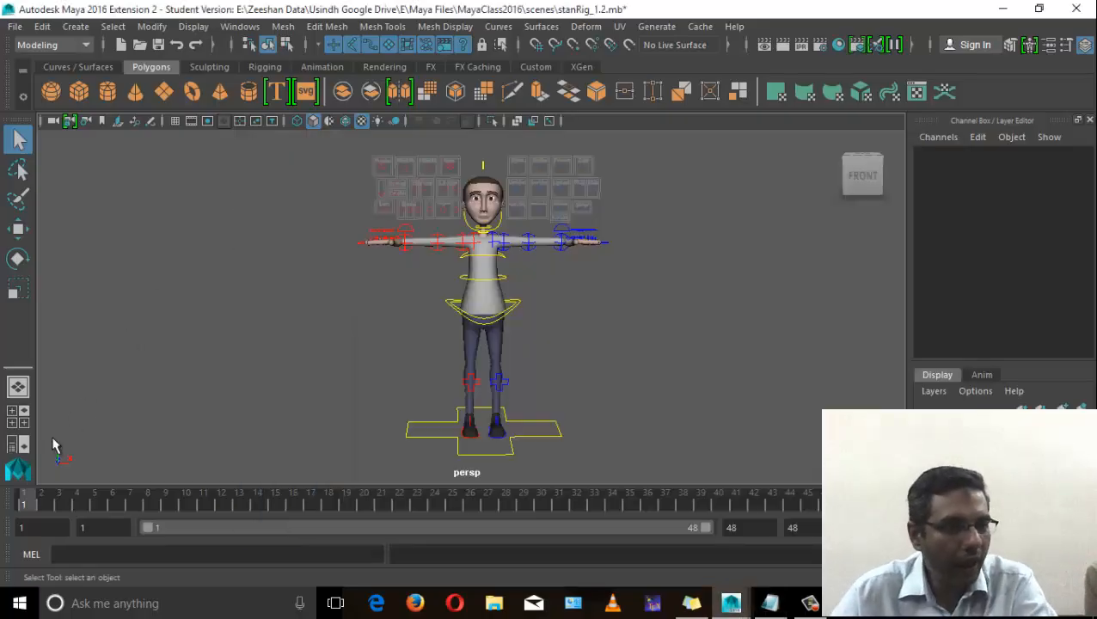
Scrub the timeline to frame 14 and check the playback speed in the Time Slider preferences, saving them on exit.
drag(41, 497, 261, 521)
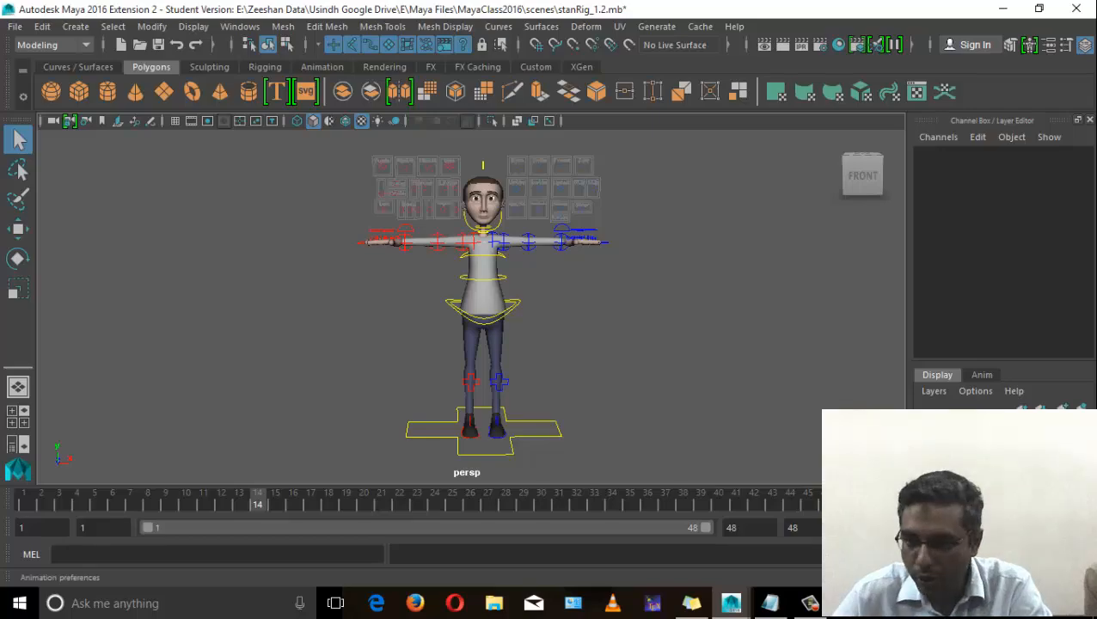
click(1085, 527)
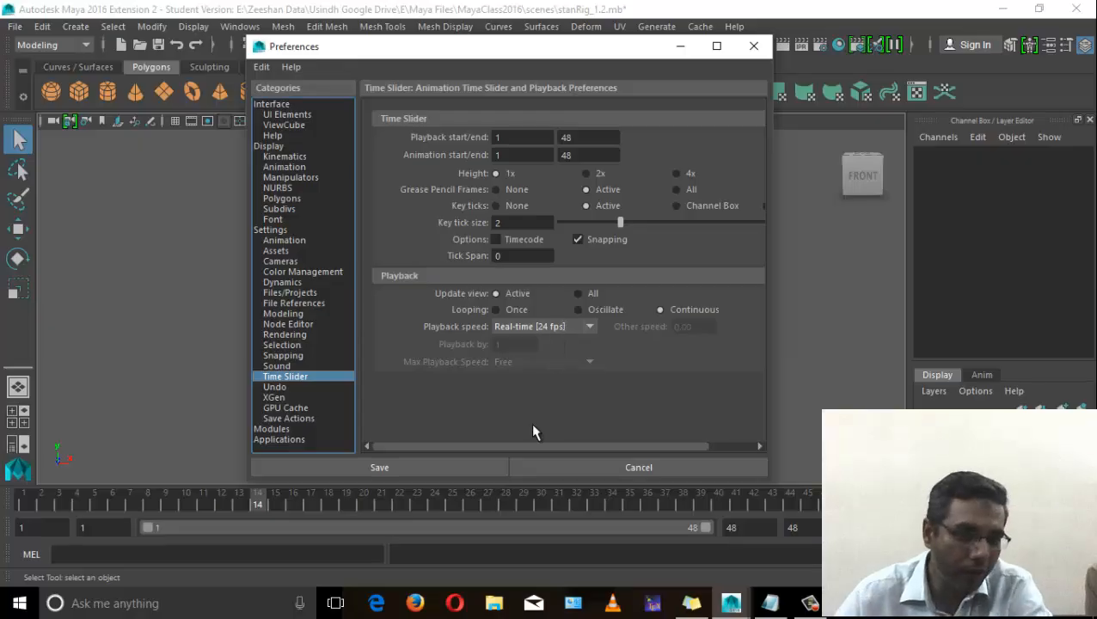
click(462, 464)
Switch to the Notepad notes and add the lines "1 sec = 24 frames" and "60 sec = 60x 24 = 1400".
click(769, 602)
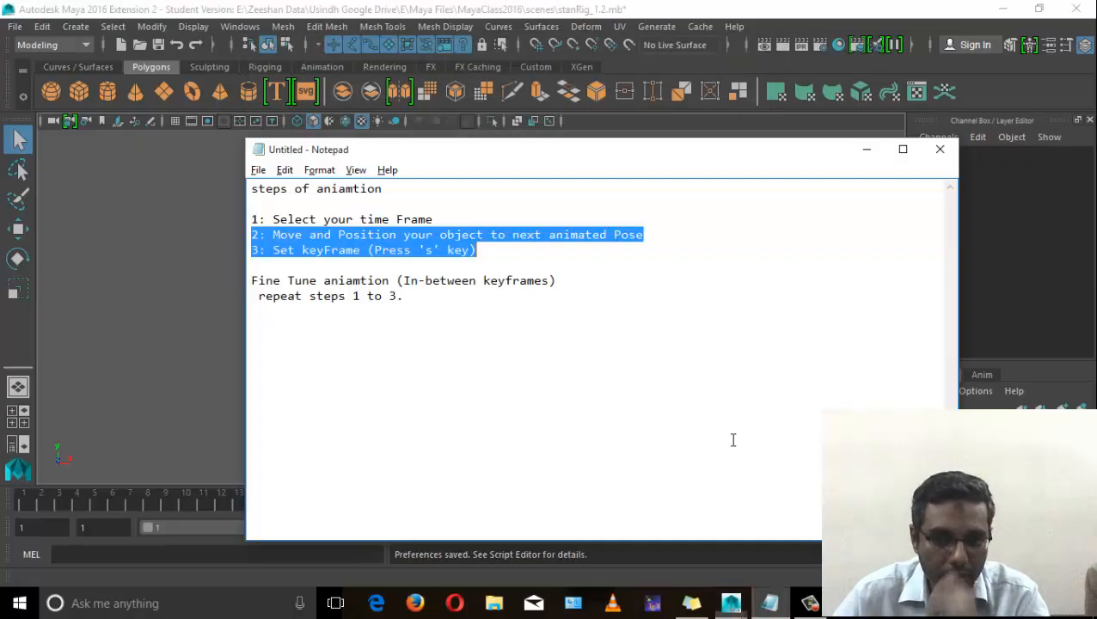
click(623, 278)
click(587, 340)
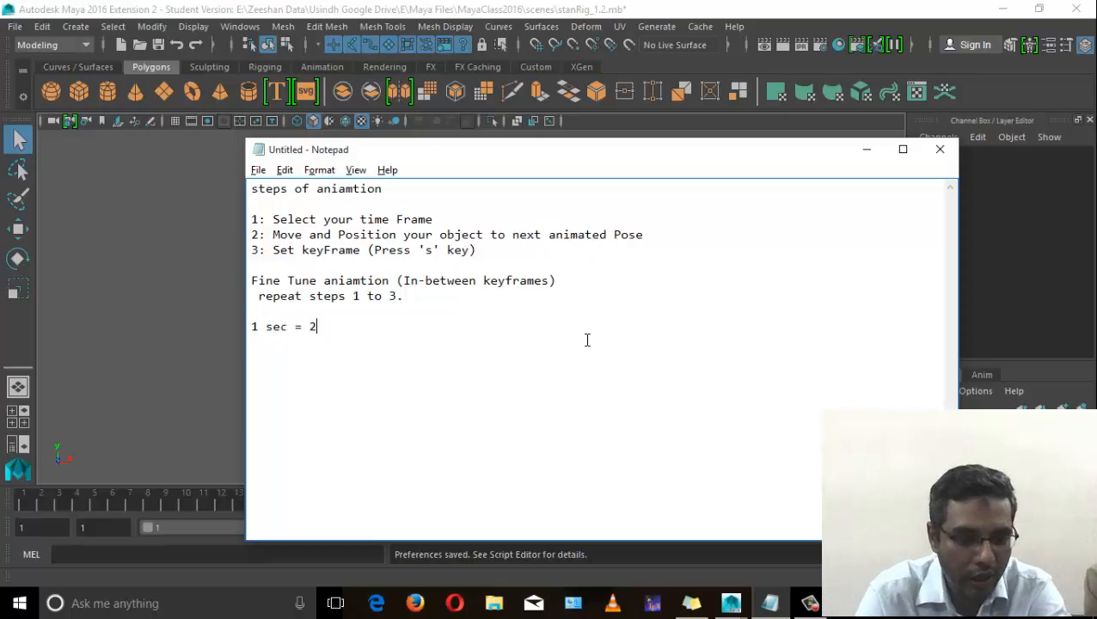
key(BackSpace)
key(BackSpace)
text(es)
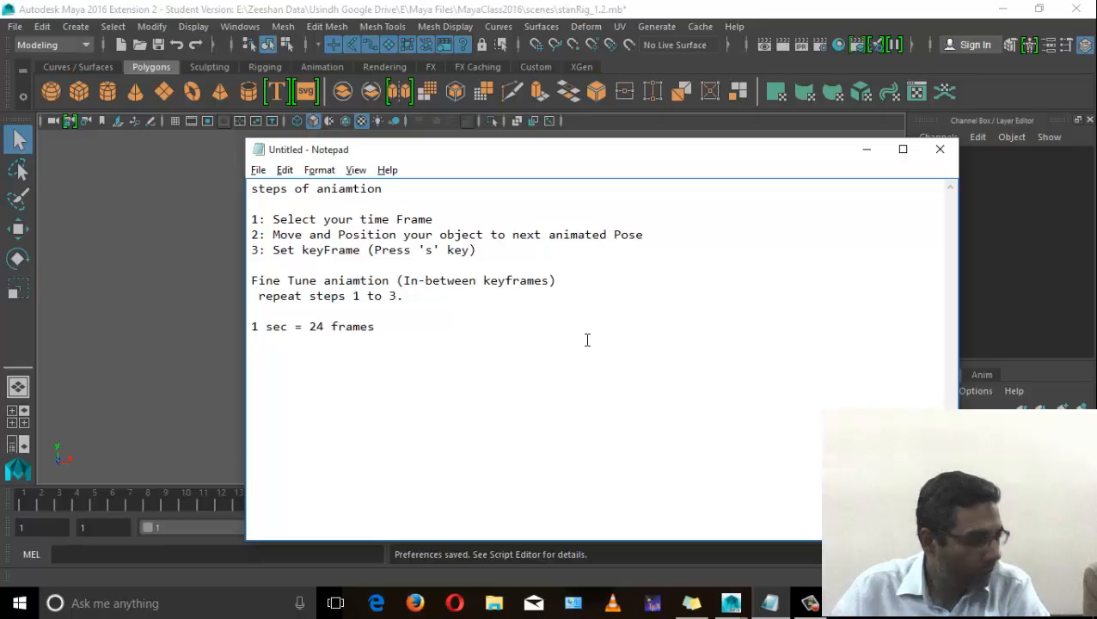
key(Return)
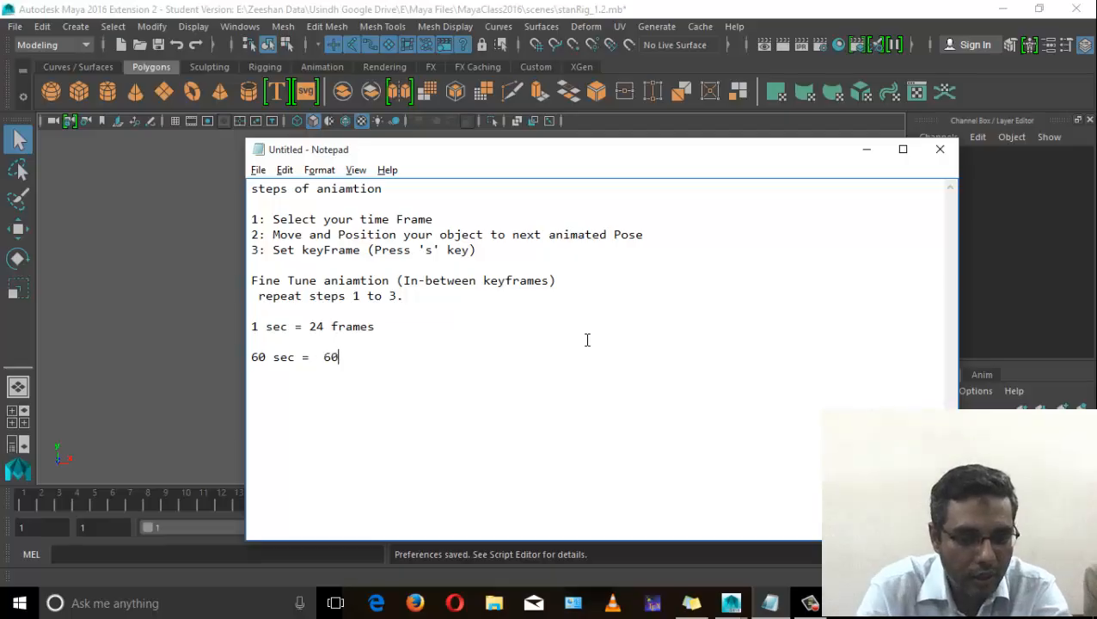
text(60 sec =  60x 24 = 1400)
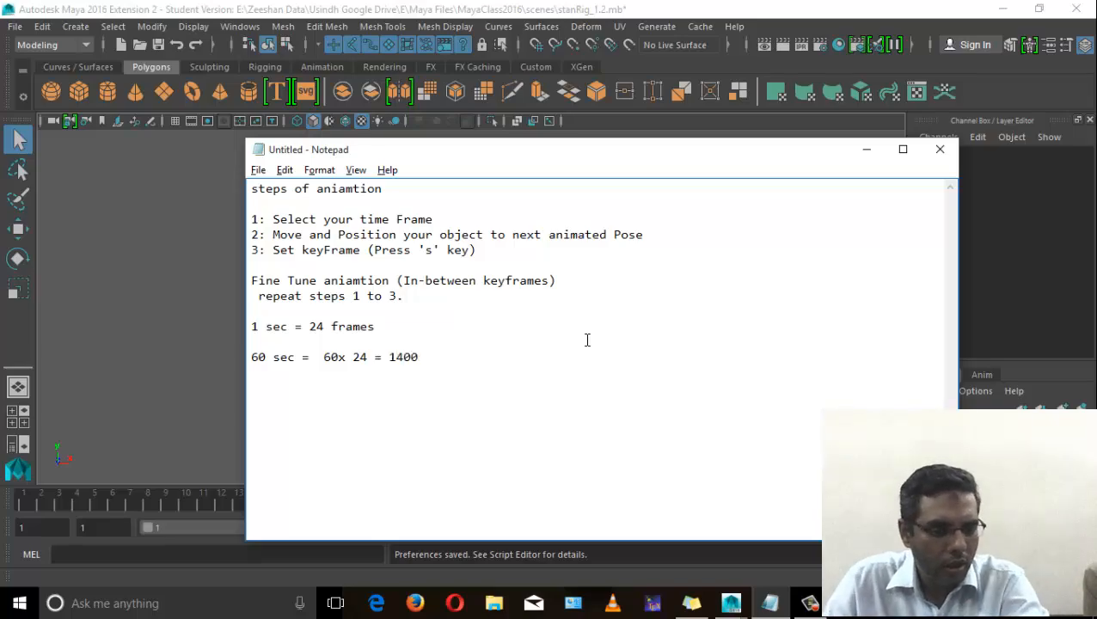
Launch the Windows Calculator and multiply 60 by 24.
key(super+r)
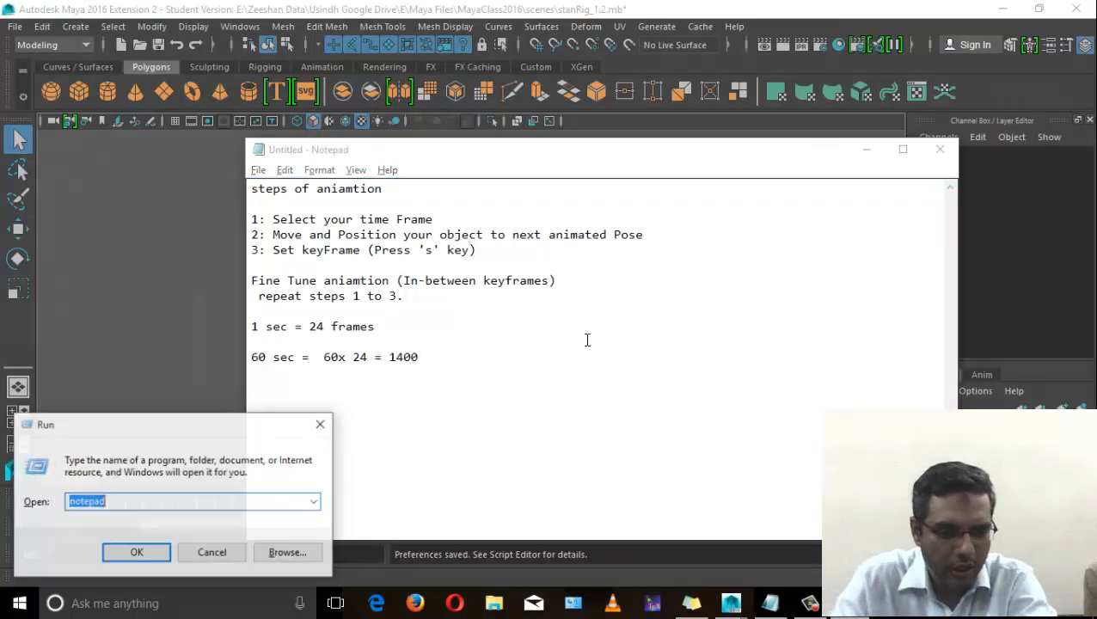
text(calc)
key(Return)
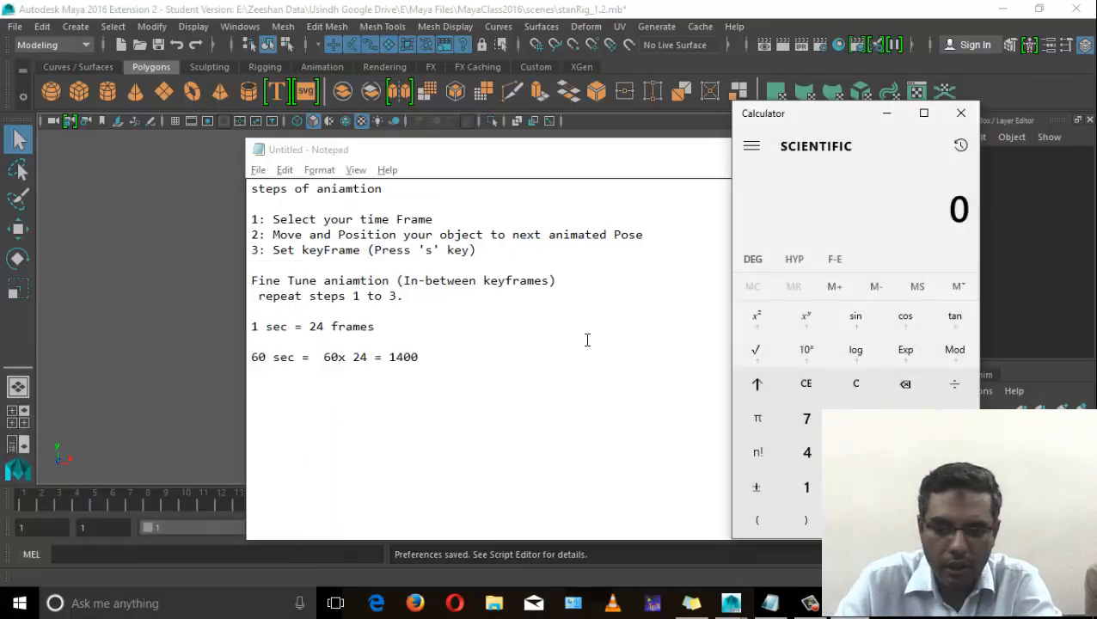
text(16)
key(BackSpace)
key(BackSpace)
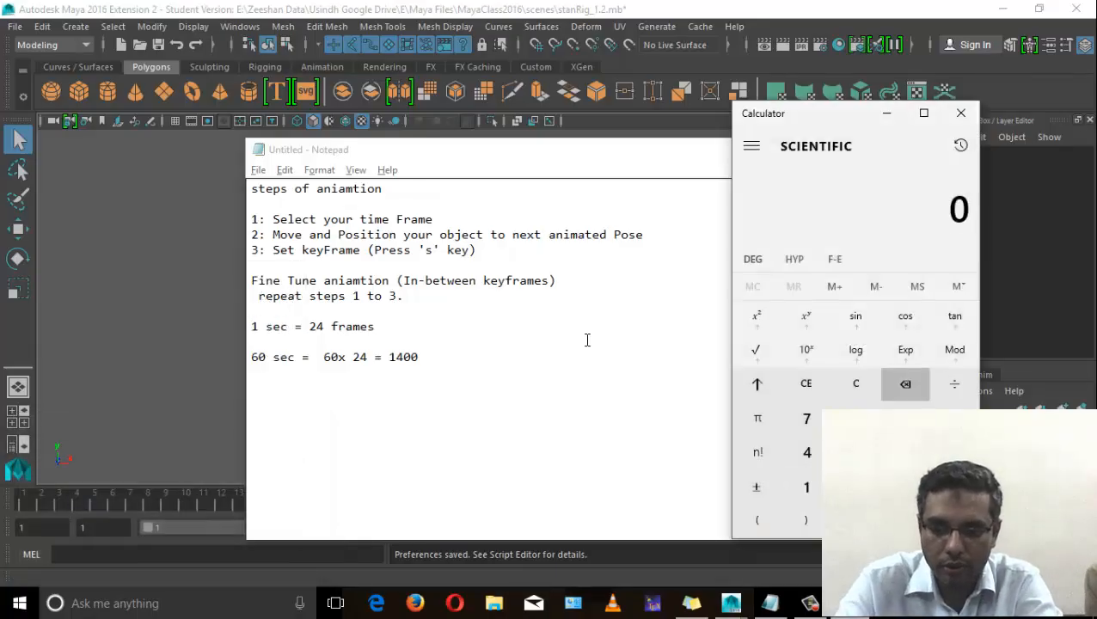
text(60x 24)
key(Return)
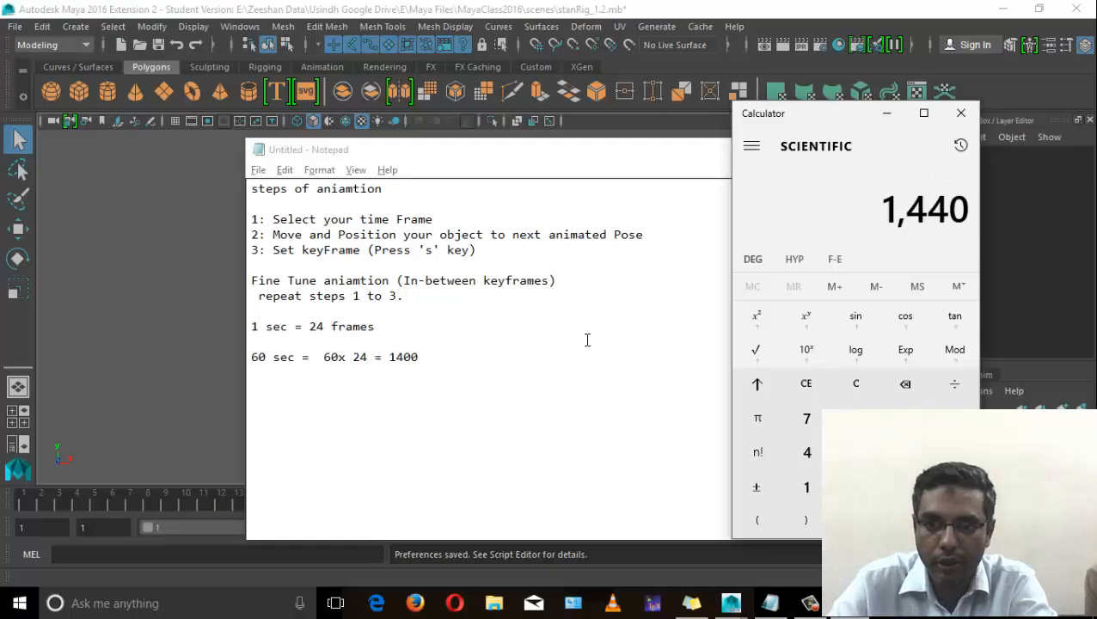
Correct the frame result in the notes to 1440 and insert "1min or" before "60 sec".
click(418, 355)
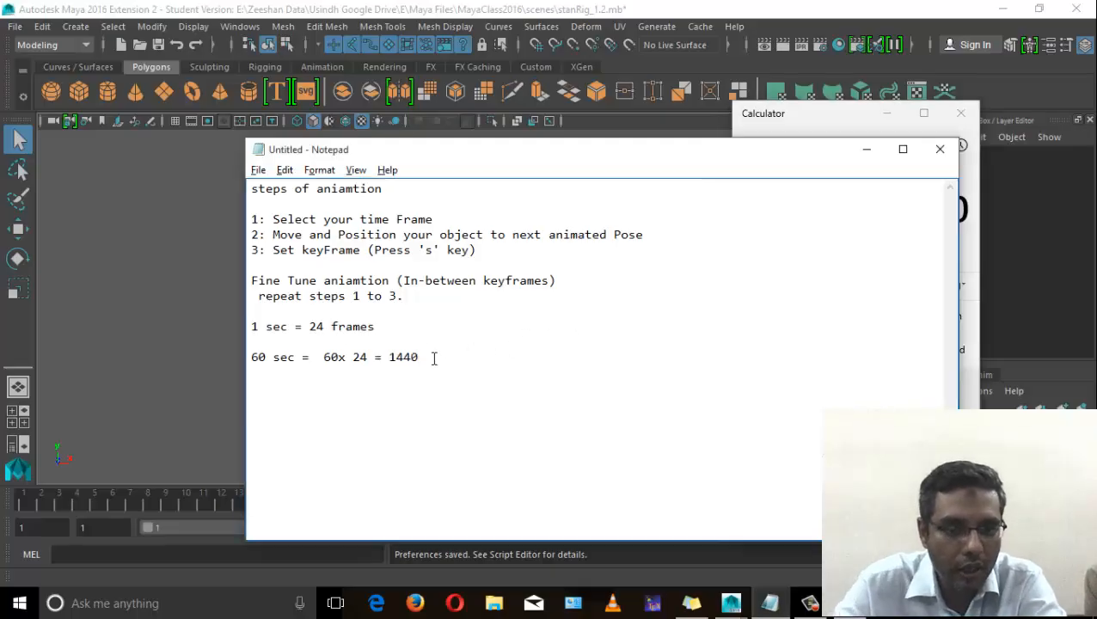
click(252, 354)
text(1min )
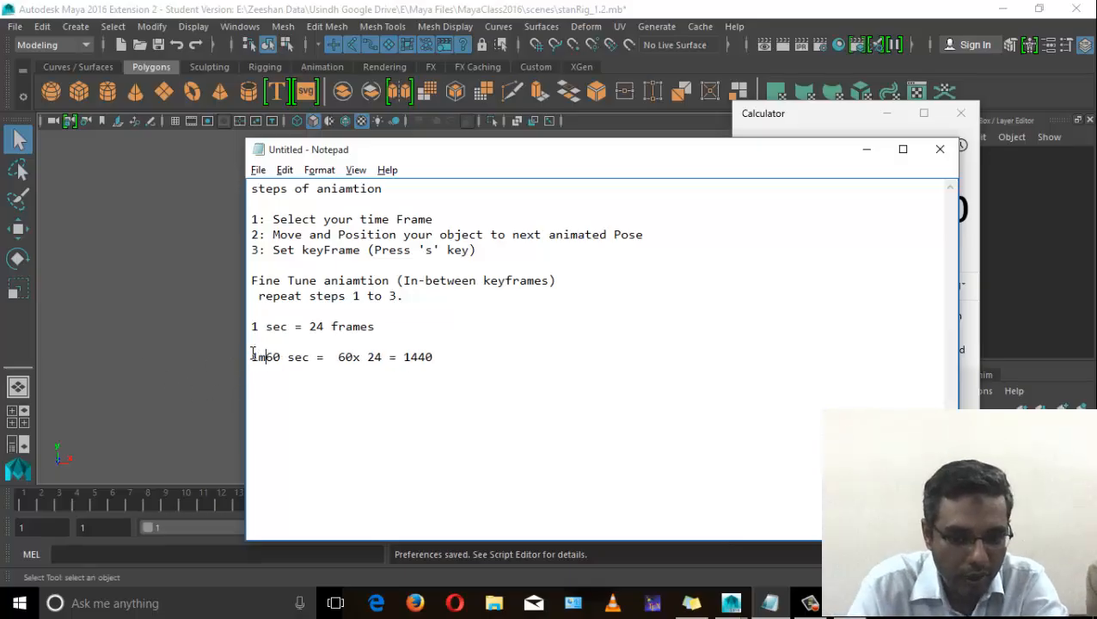
text(or)
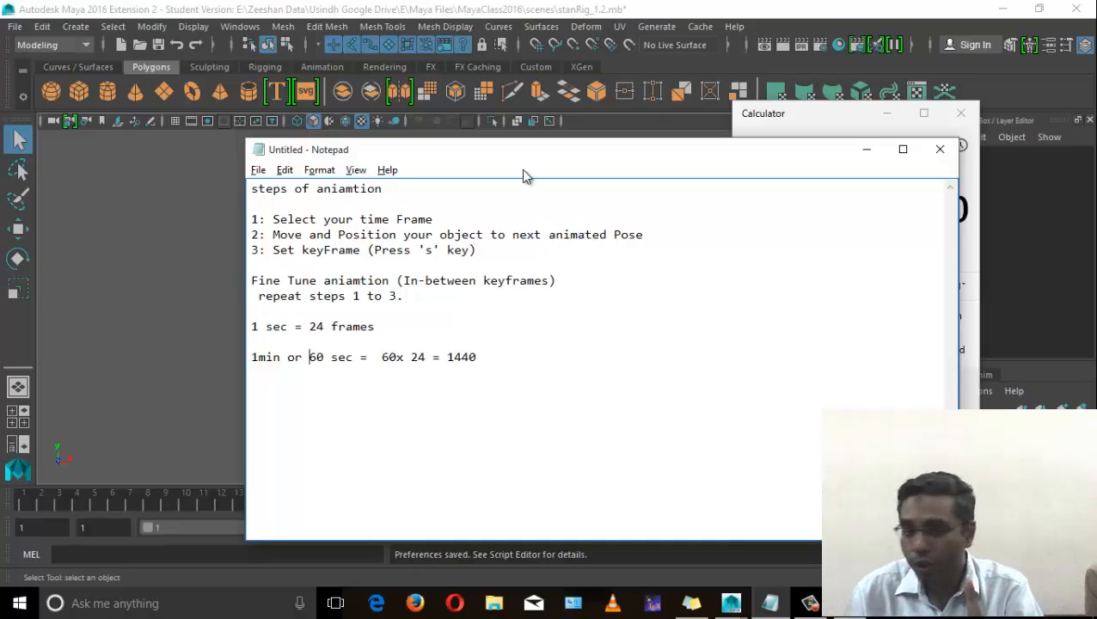
Switch back to Maya and set the current time to frame 1.
click(539, 7)
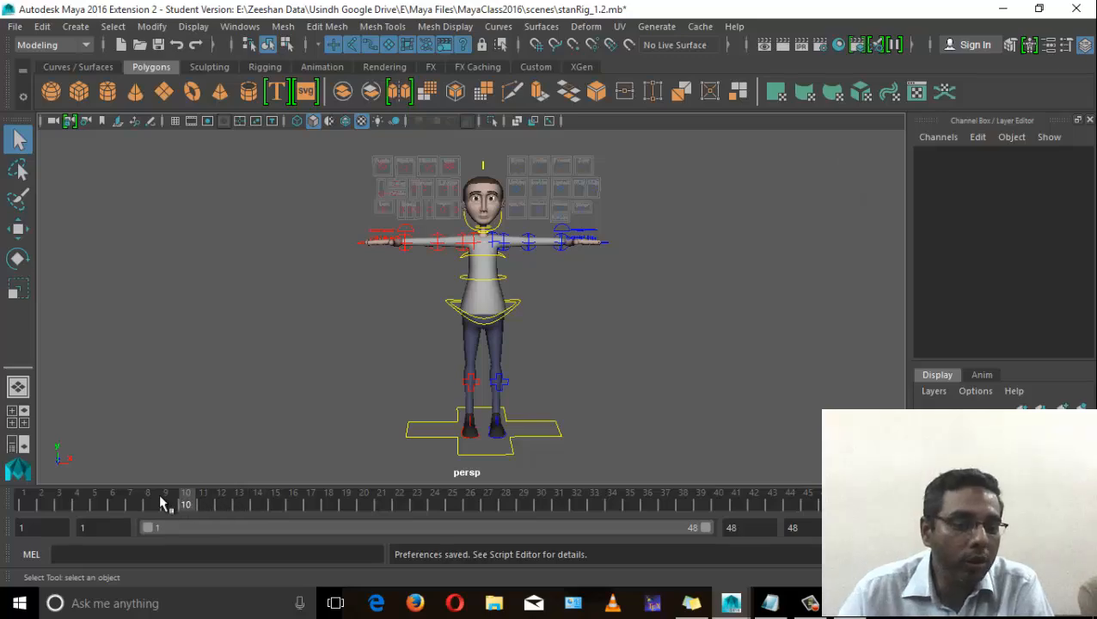
click(19, 503)
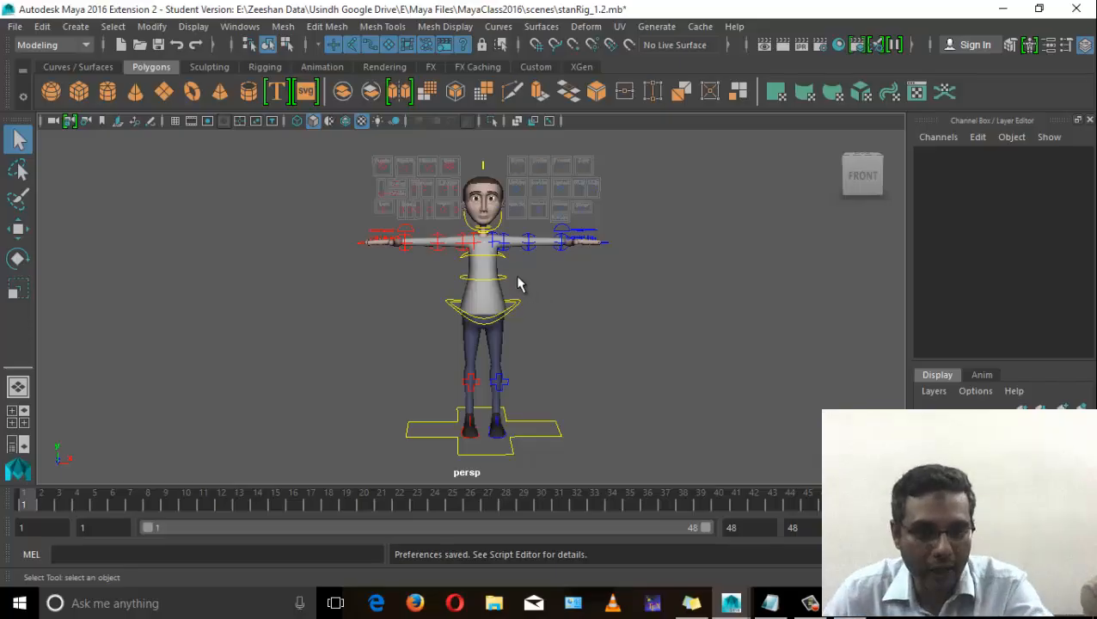
alt+drag(513, 292, 378, 343)
click(160, 100)
alt+drag(480, 318, 429, 318)
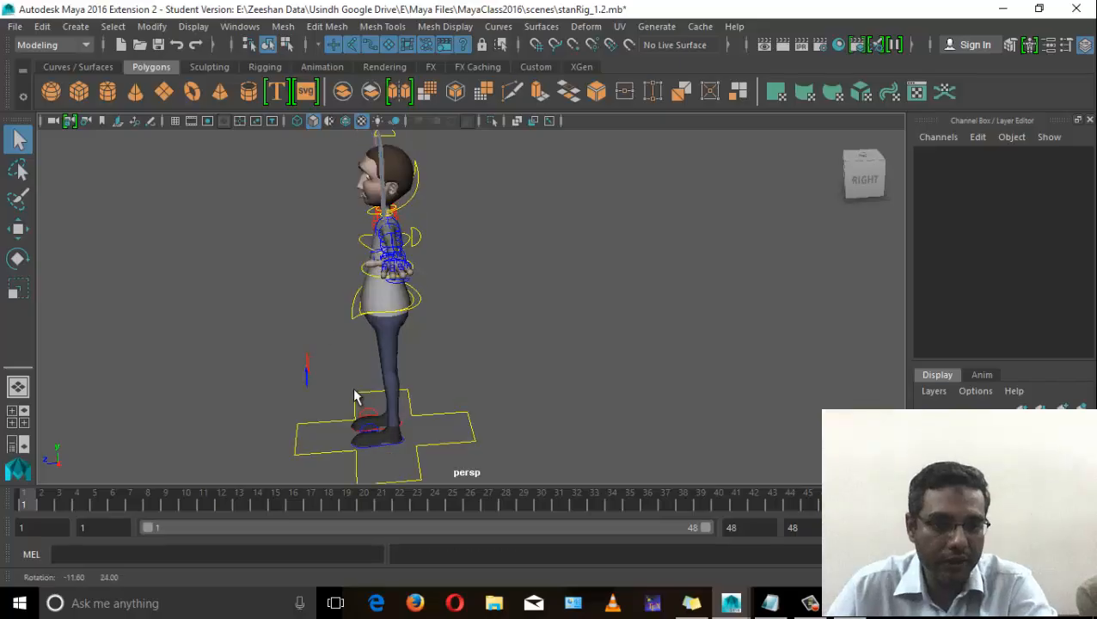
click(78, 91)
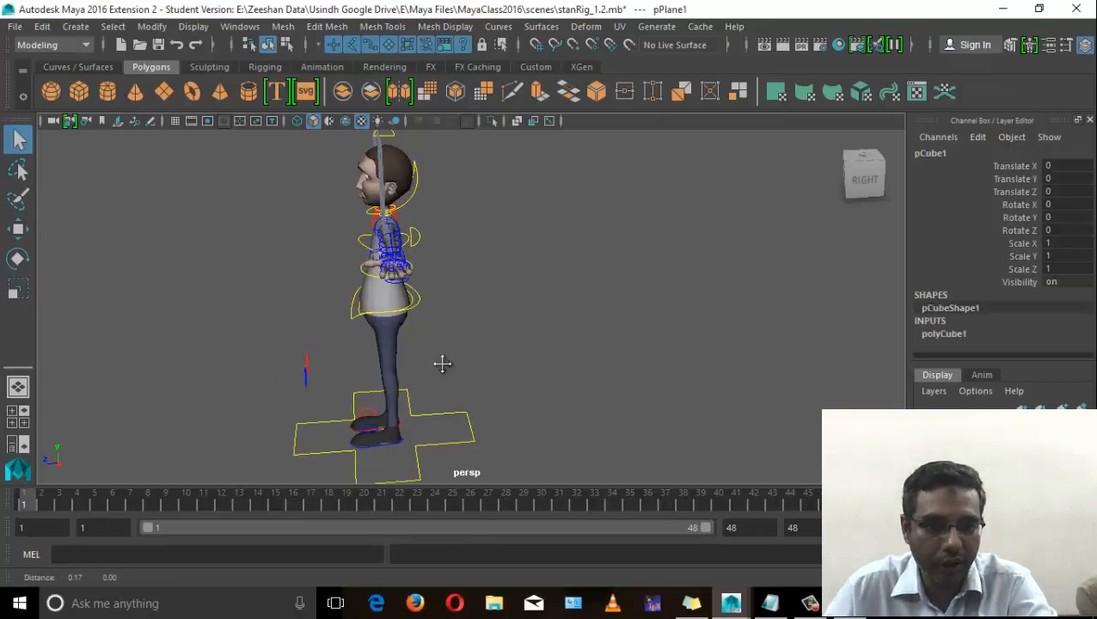
alt+drag(441, 362, 404, 331)
drag(510, 400, 431, 307)
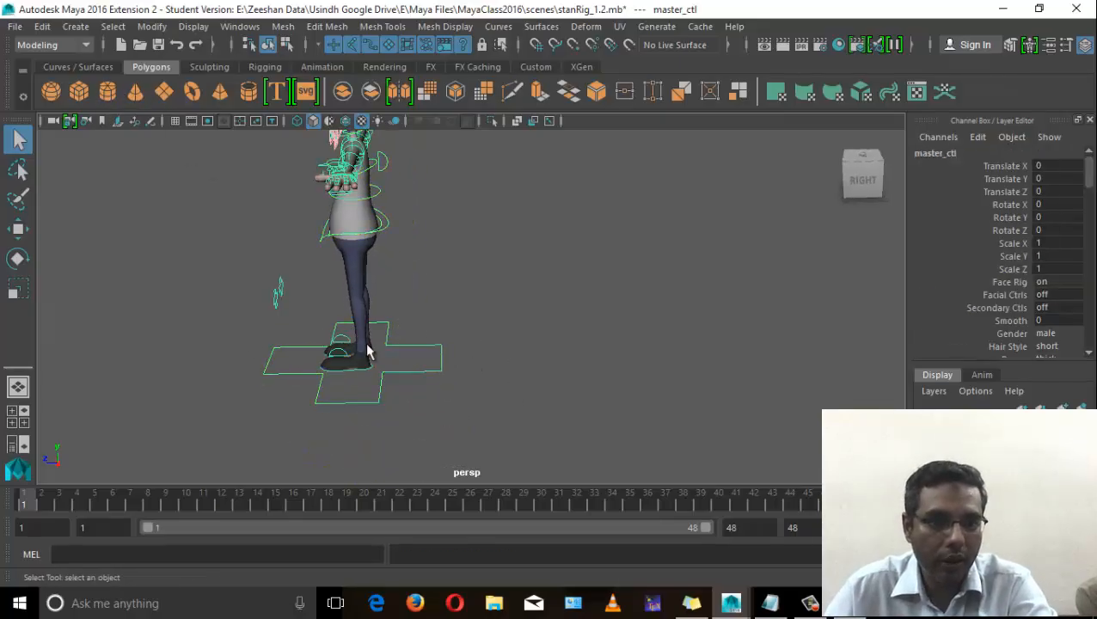
alt+drag(367, 350, 563, 360)
alt+right_drag(563, 360, 759, 447)
alt+middle_drag(759, 447, 609, 242)
alt+drag(610, 242, 493, 331)
click(514, 323)
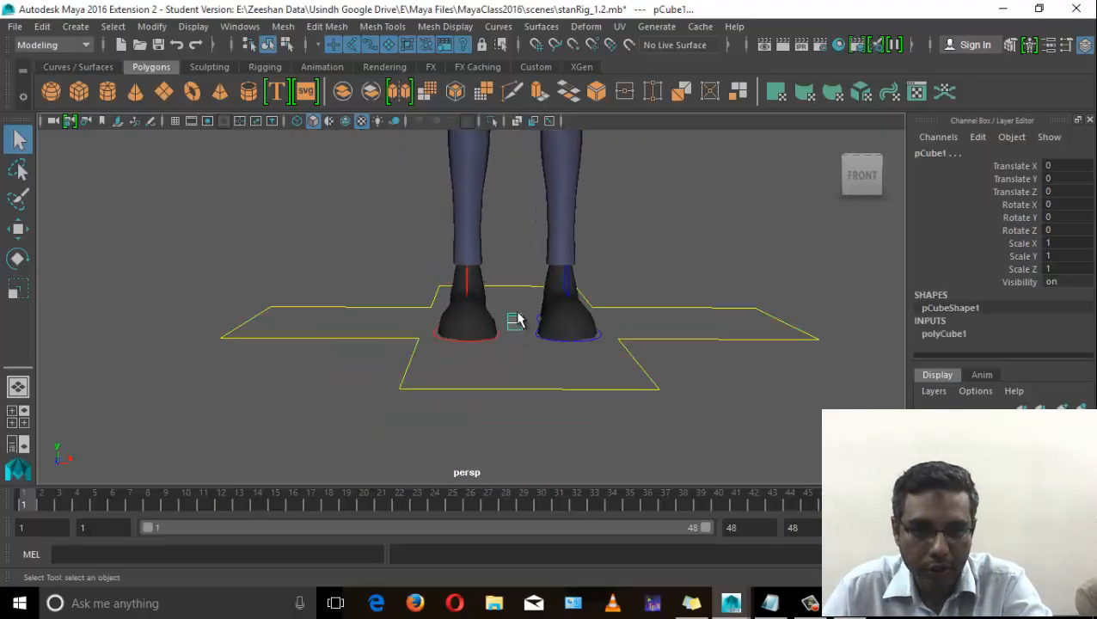
key(Delete)
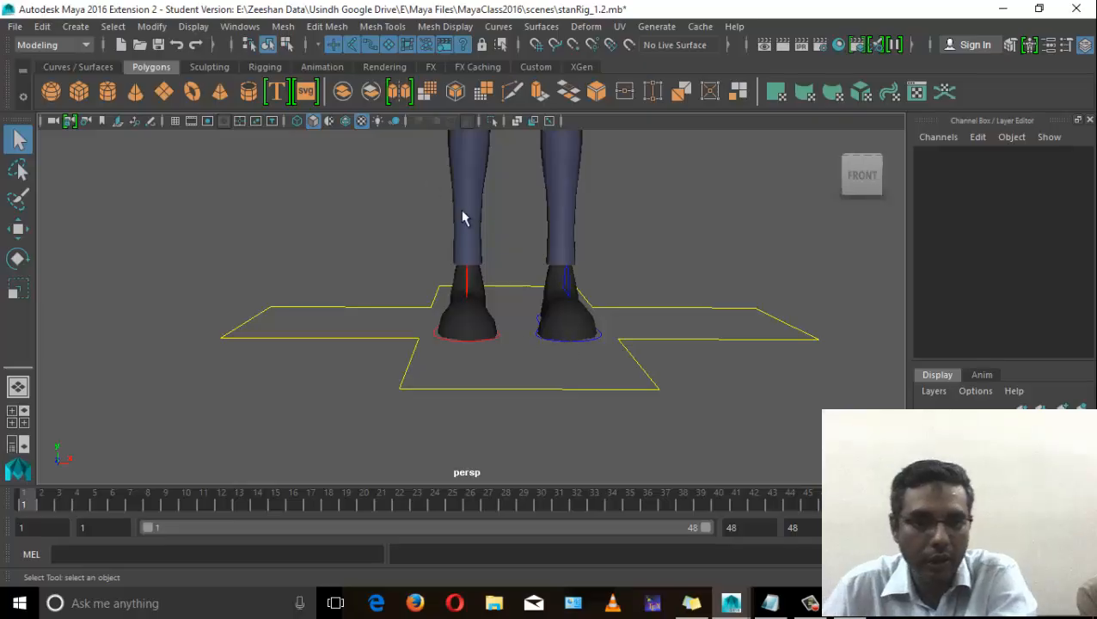
Enable interactive creation for polygon primitives and draw a box about 6.2 units wide, placed on the floor behind the character's feet.
click(75, 26)
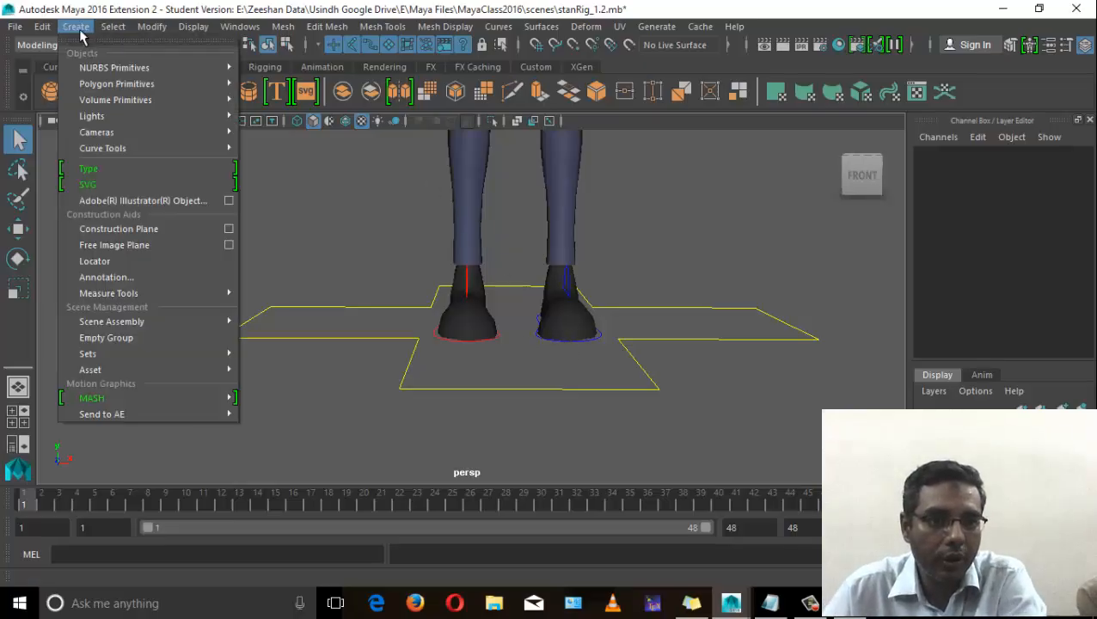
mouse_move(153, 85)
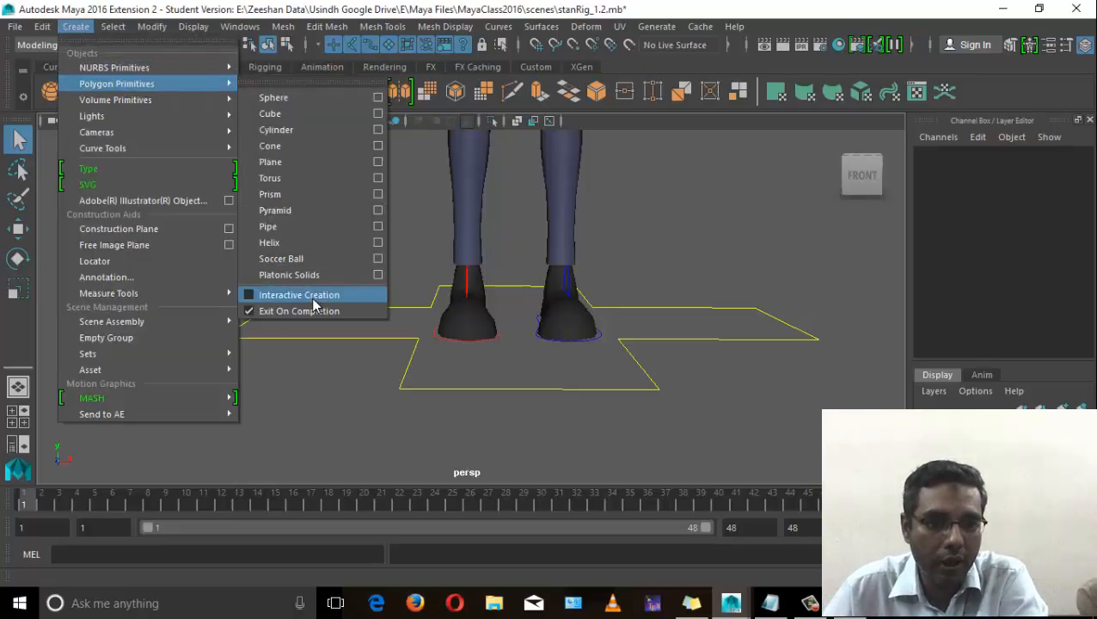
click(312, 296)
click(79, 92)
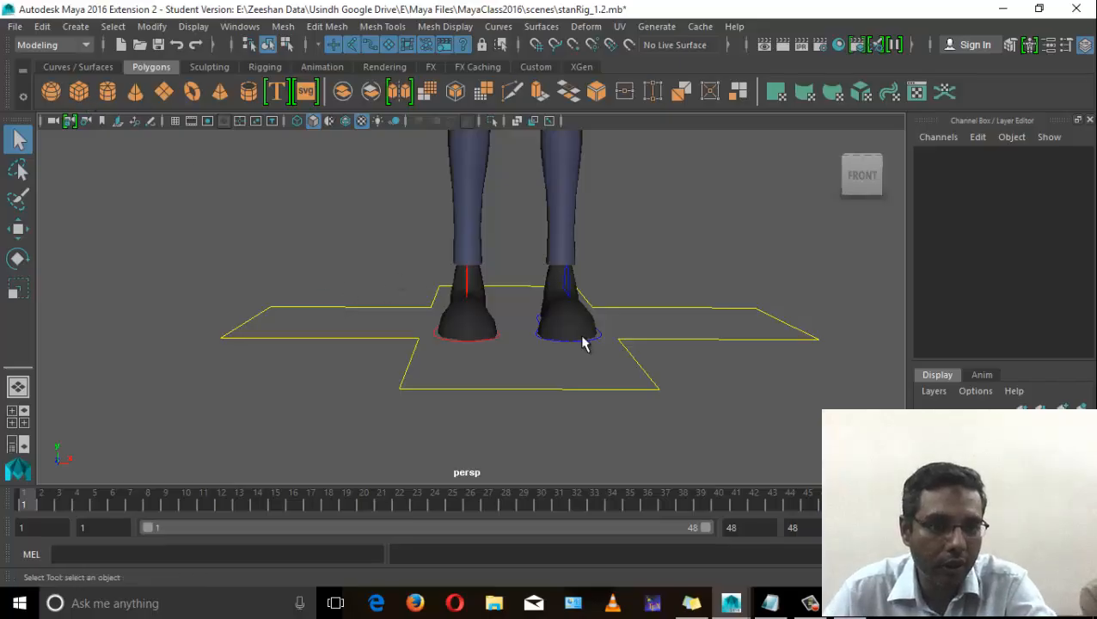
mouse_move(583, 343)
alt+mouse_down()
mouse_move(485, 416)
mouse_move(330, 365)
mouse_move(404, 350)
mouse_move(399, 244)
mouse_move(442, 277)
mouse_move(414, 379)
mouse_move(434, 389)
mouse_move(393, 379)
alt+mouse_up()
key(w)
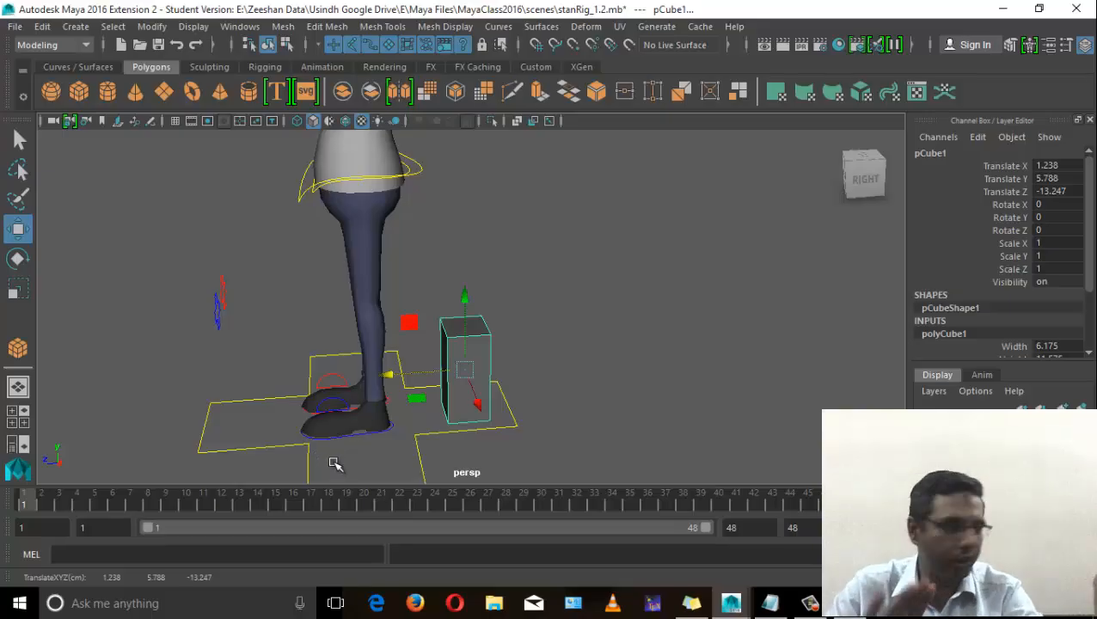
Select the left arm's IK/FK switch control above the wrist and inspect its attributes.
alt+drag(286, 294, 602, 305)
scroll(601, 305, down, 5)
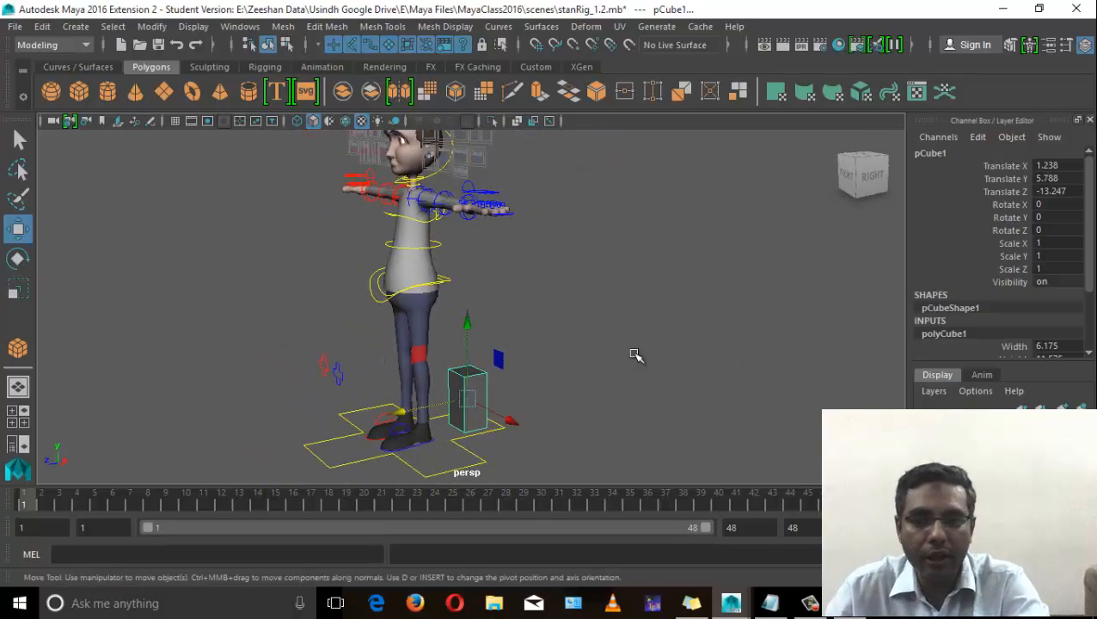
alt+drag(469, 353, 402, 265)
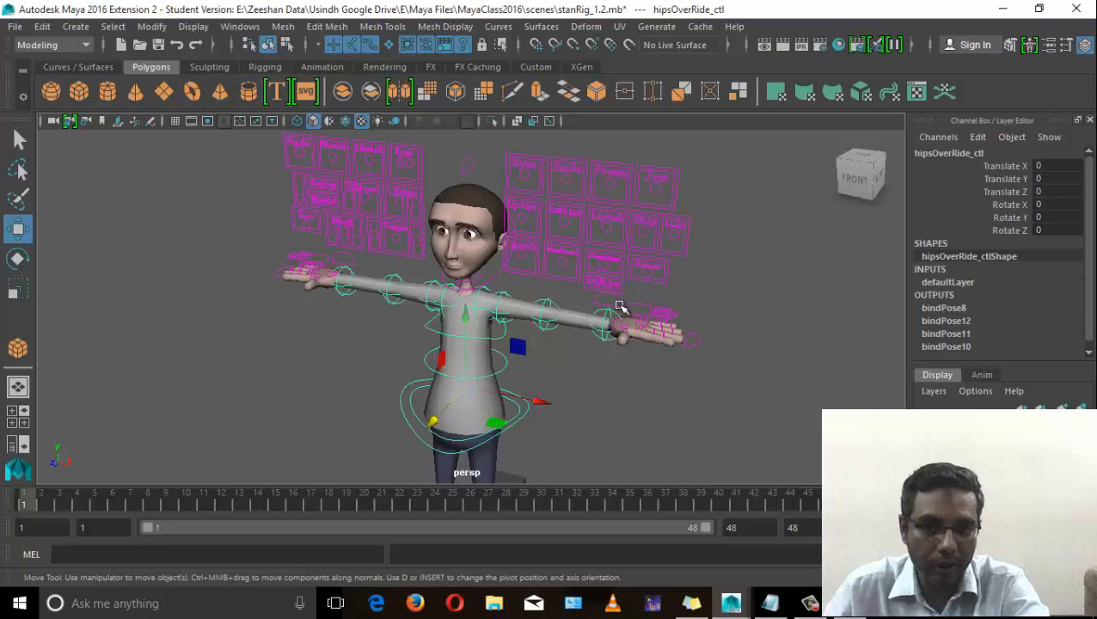
click(622, 301)
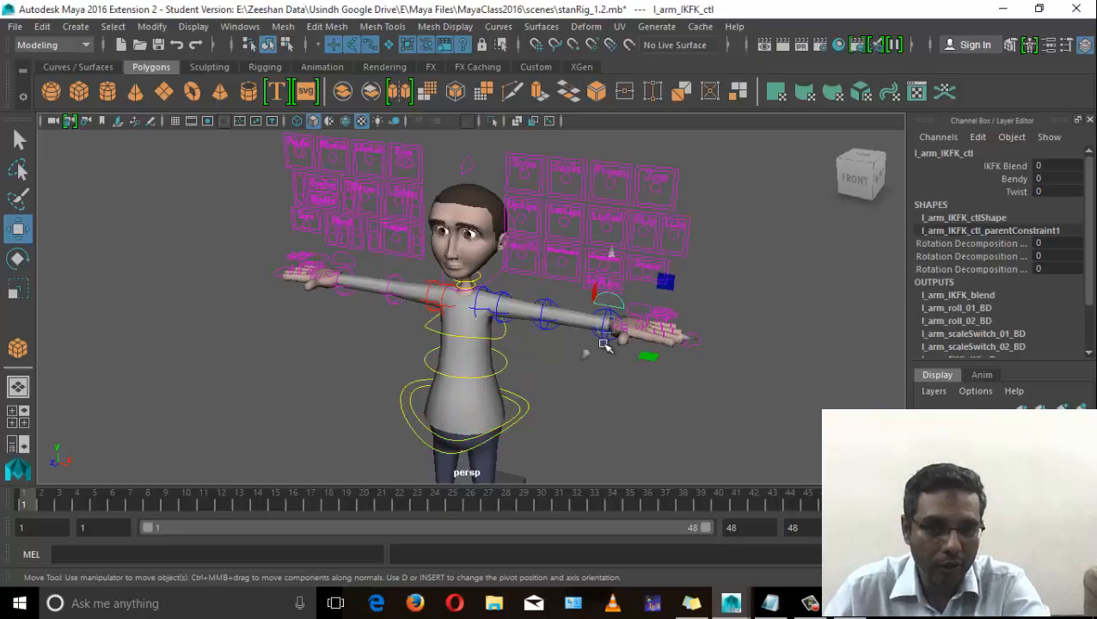
alt+drag(571, 382, 610, 361)
alt+right_drag(610, 361, 684, 362)
alt+middle_drag(501, 313, 319, 323)
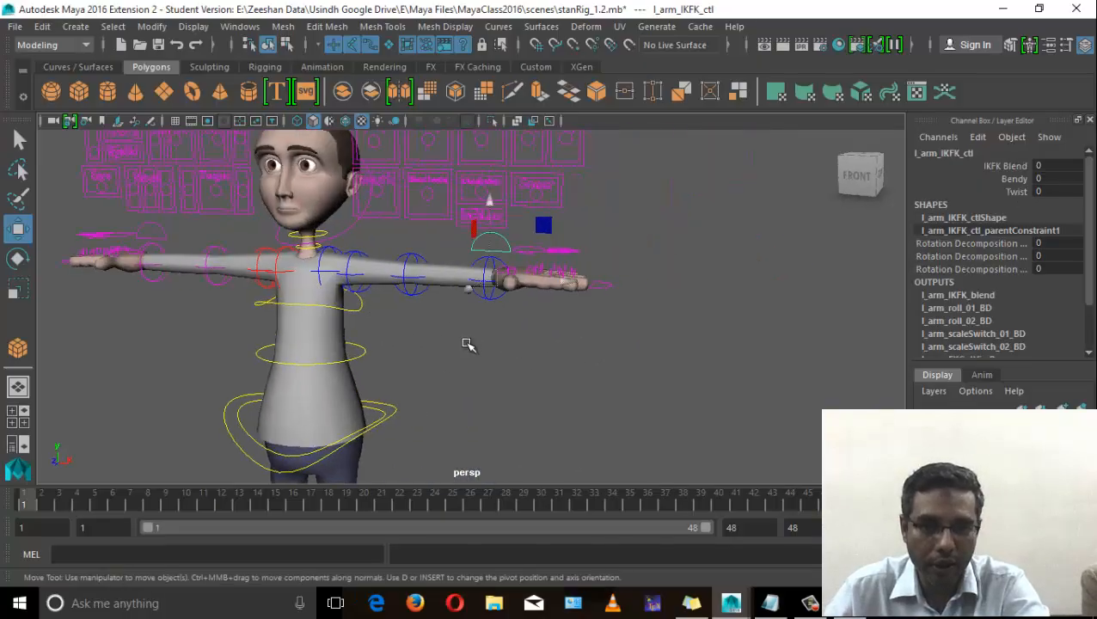
alt+drag(467, 345, 379, 306)
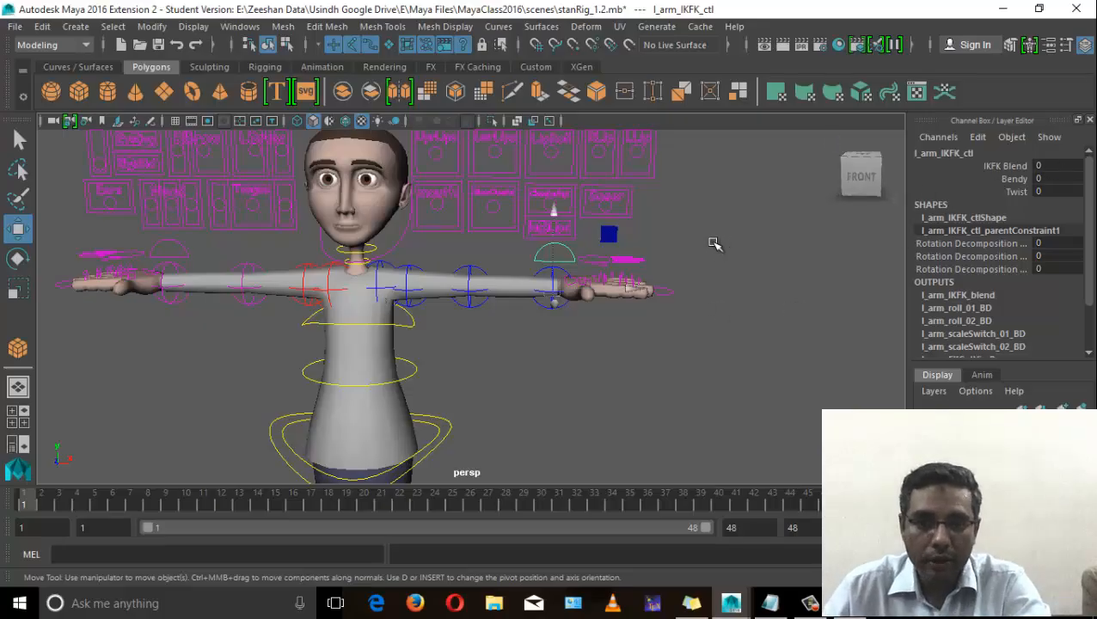
Inspect the attributes of the left hand control and of the left hand's IK/FK control at the fingertips.
scroll(609, 275, up, 4)
click(636, 272)
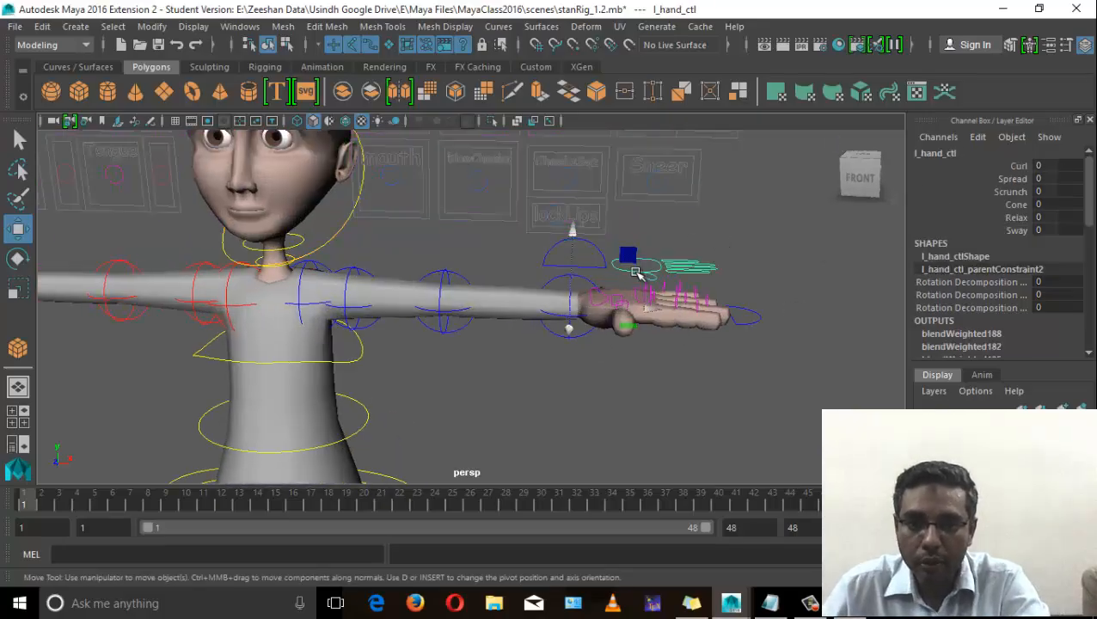
alt+drag(636, 272, 670, 325)
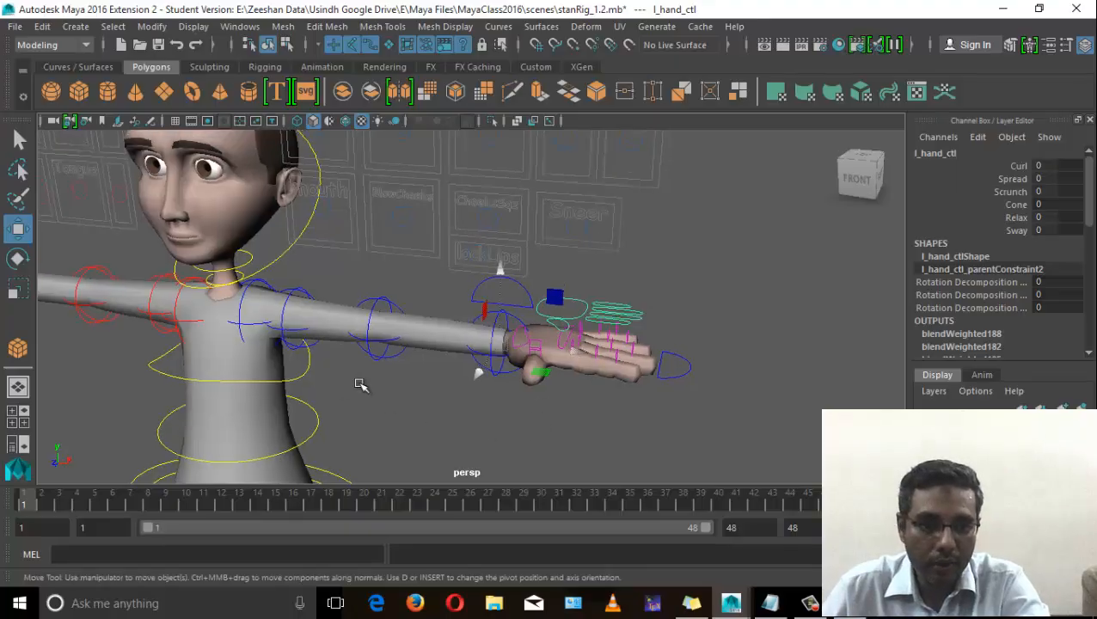
click(693, 375)
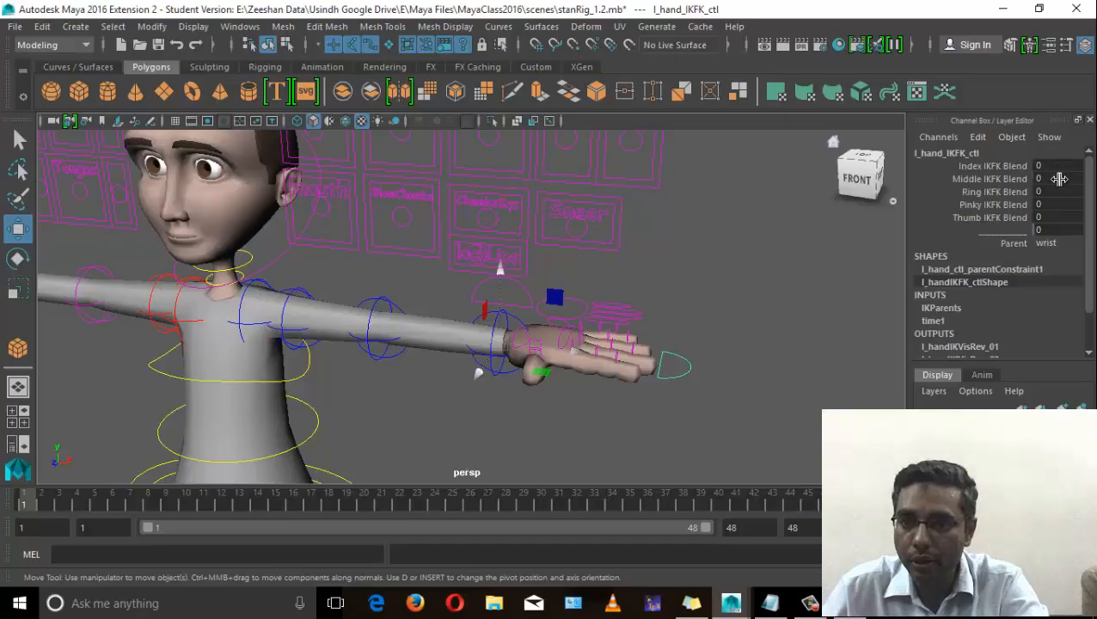
Select the master control around the character's feet and review its full list of attributes.
alt+drag(821, 320, 592, 304)
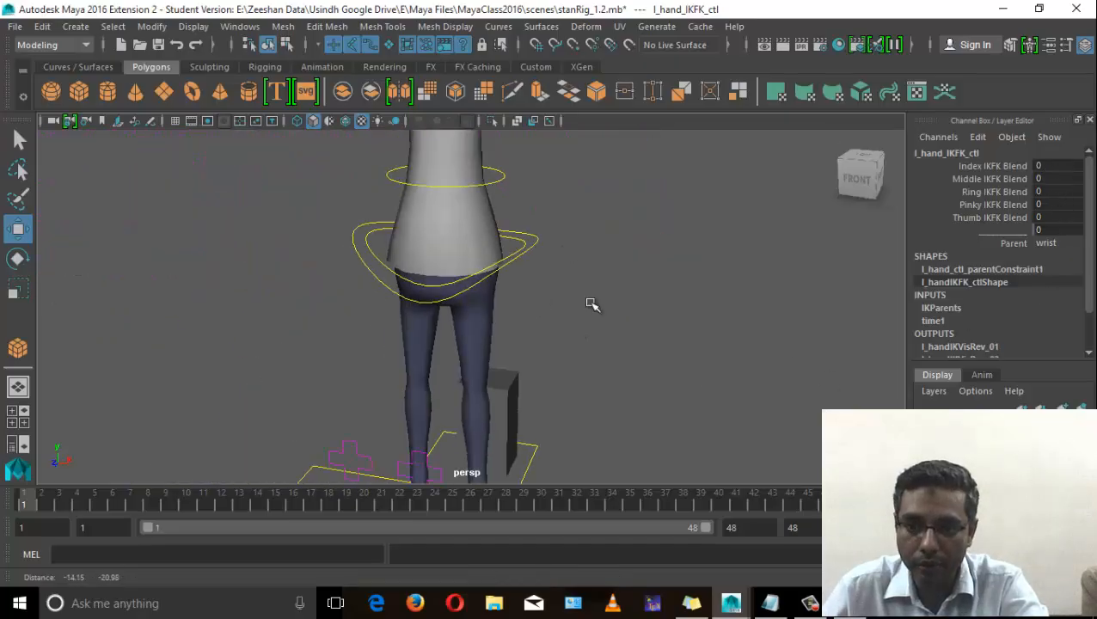
alt+right_drag(592, 304, 514, 238)
alt+drag(514, 237, 519, 276)
drag(518, 346, 808, 271)
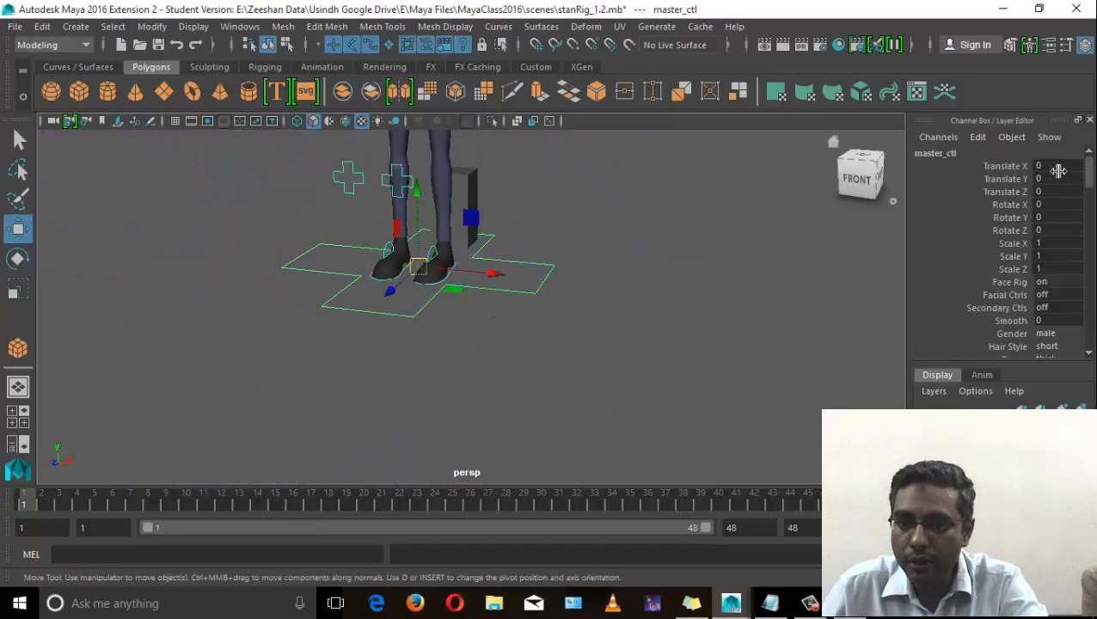
scroll(1016, 308, down, 3)
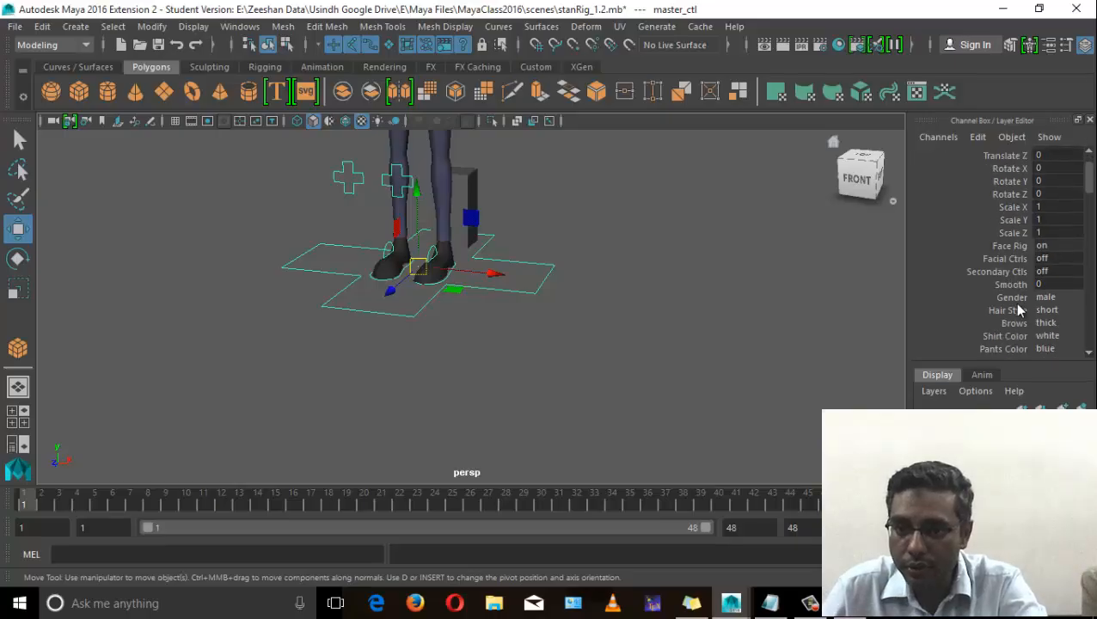
scroll(1023, 309, down, 4)
scroll(1000, 264, down, 5)
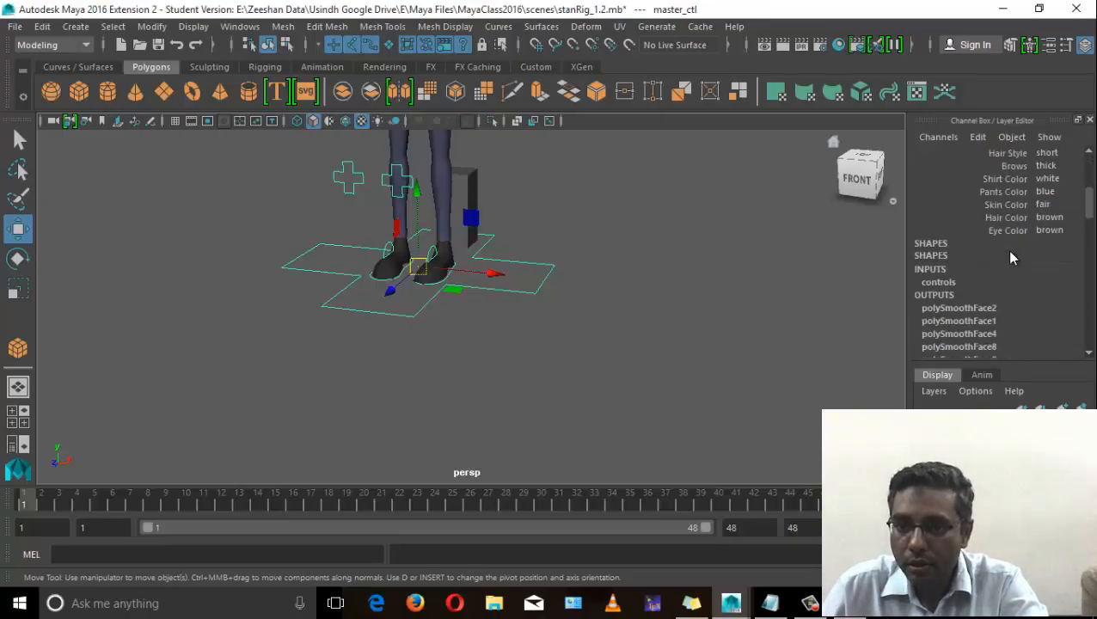
scroll(997, 254, up, 5)
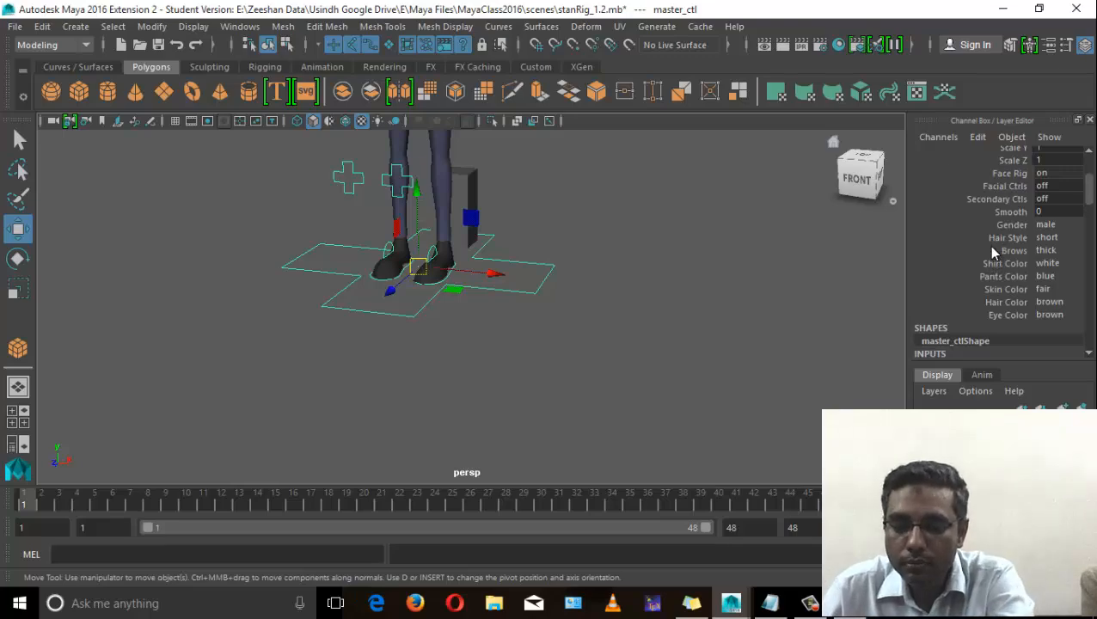
key(XF86AudioLowerVolume)
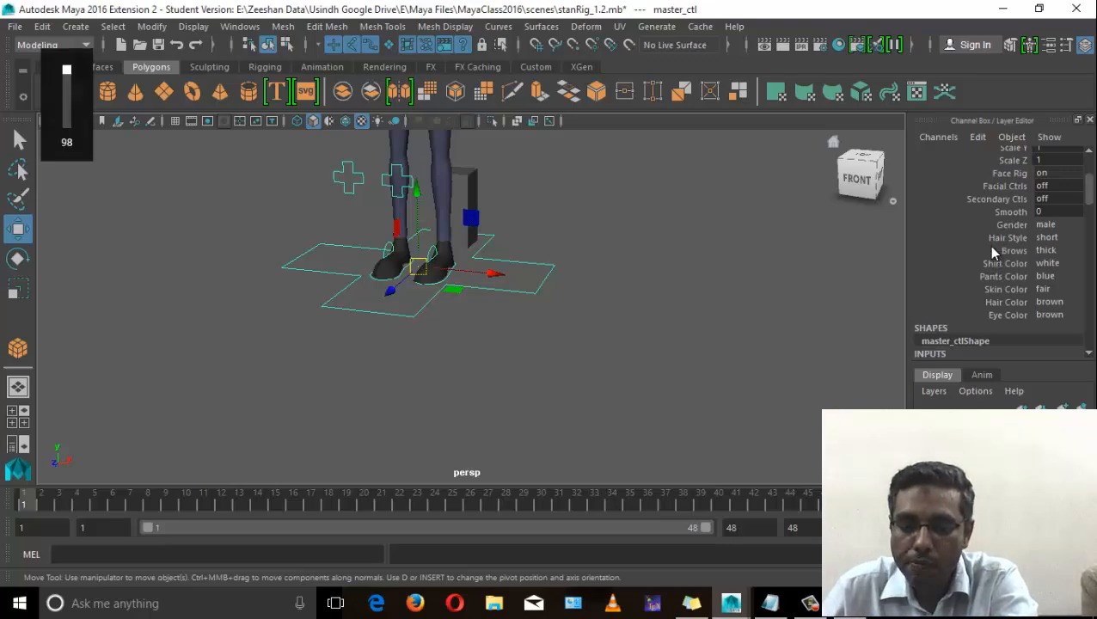
key(XF86AudioMute)
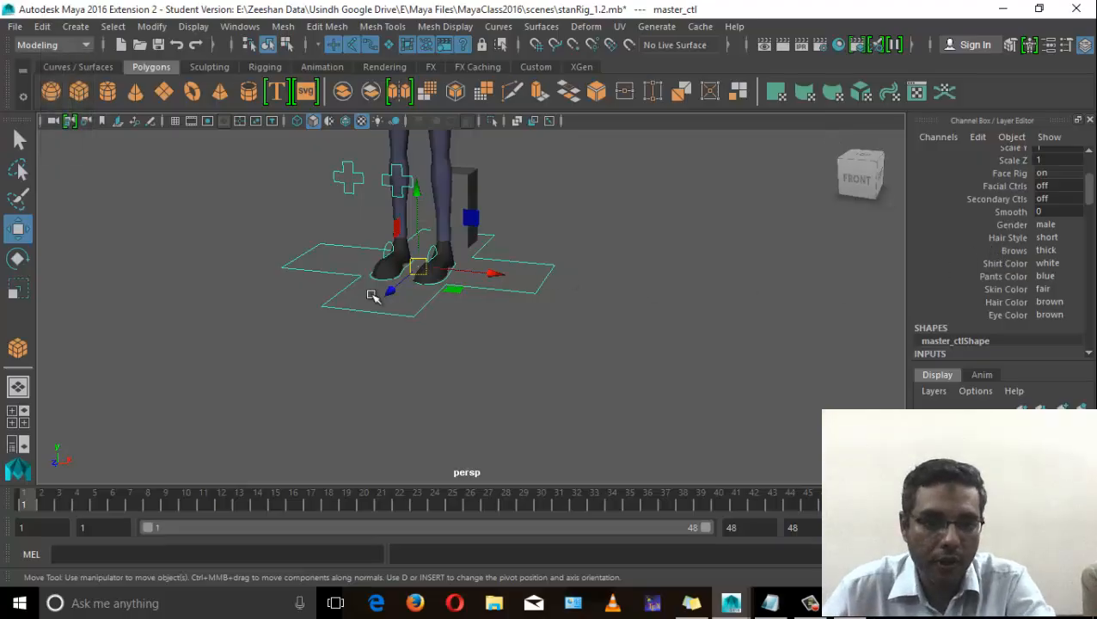
Examine the master control around both feet from several angles and return to its transform attributes.
alt+drag(372, 296, 555, 335)
alt+right_drag(556, 334, 619, 337)
key(super)
alt+right_drag(494, 275, 561, 335)
key(super)
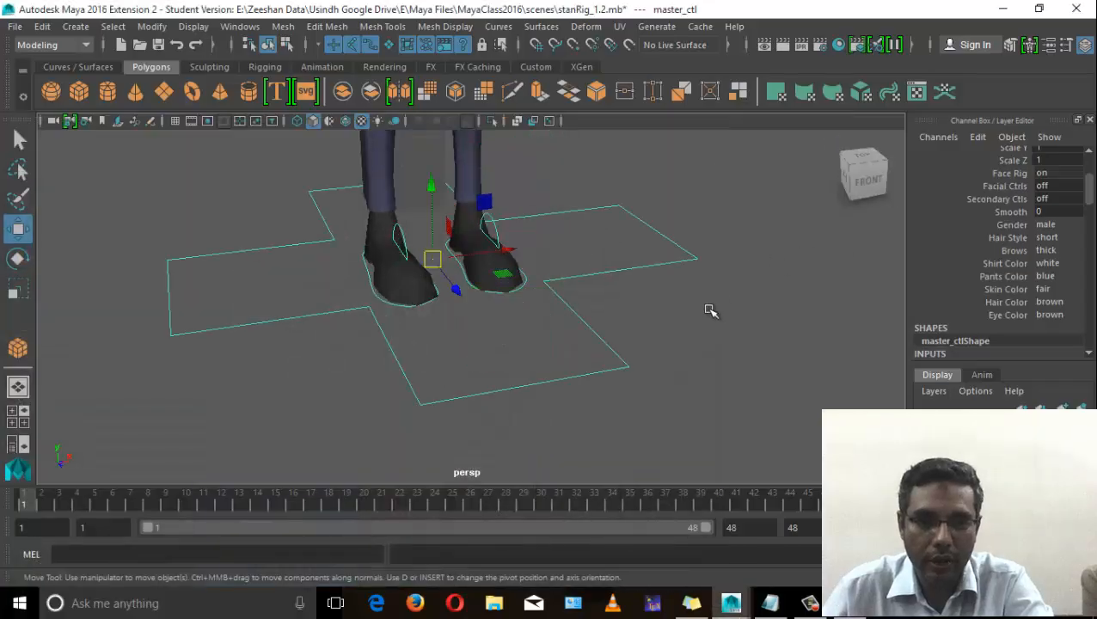
alt+drag(730, 317, 534, 434)
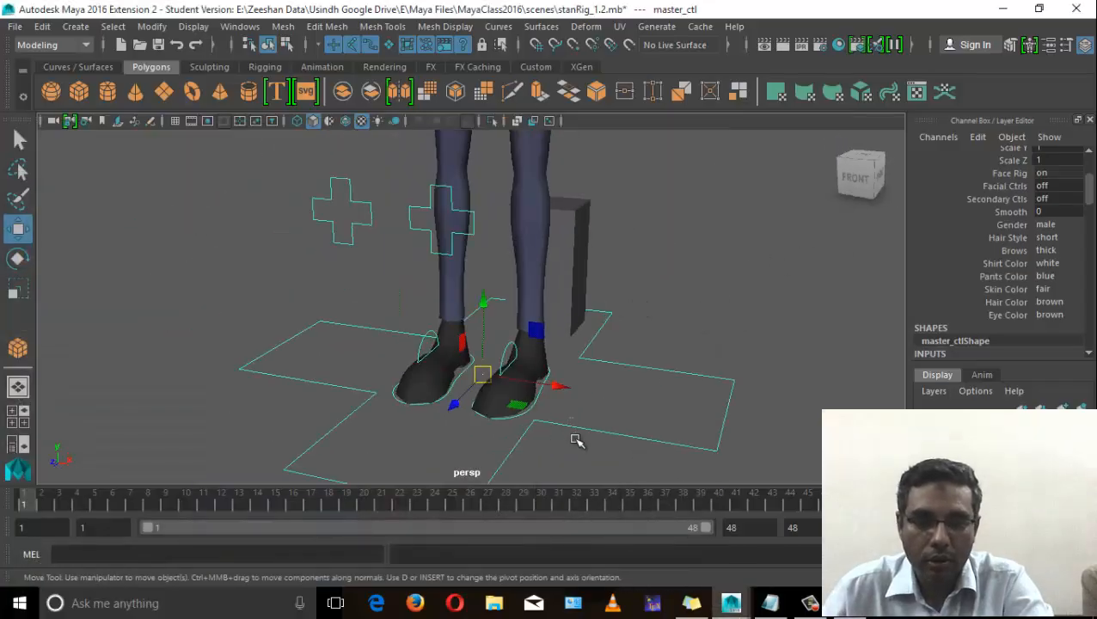
scroll(1024, 272, up, 3)
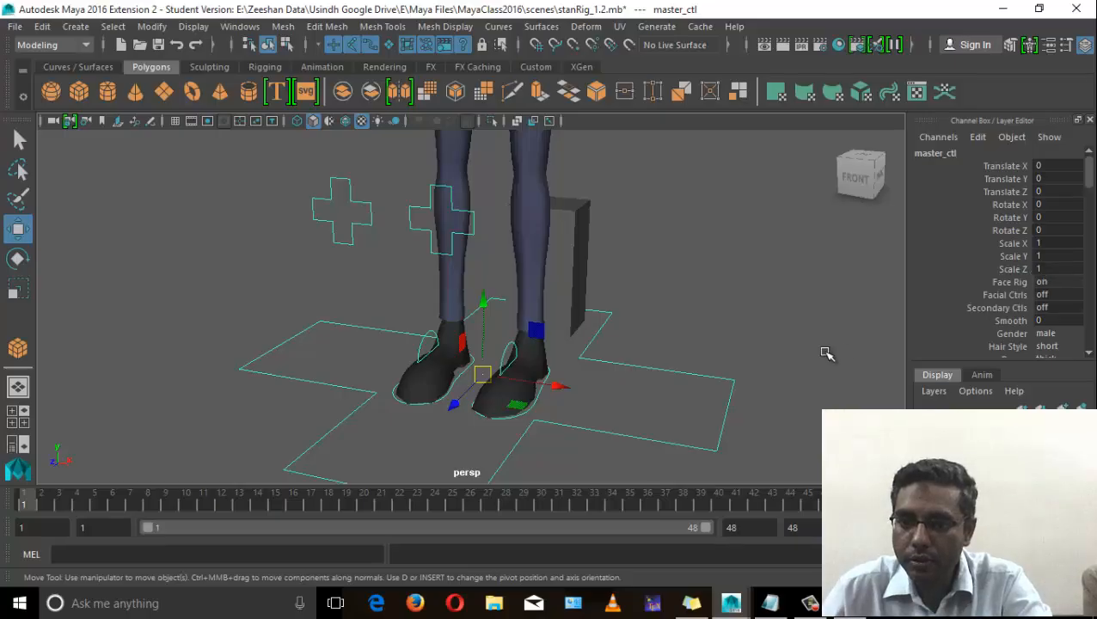
Inspect the hips override, hips, left arm FK and left wrist controls one after another.
alt+middle_drag(649, 314, 675, 518)
scroll(685, 216, down, 2)
alt+middle_drag(685, 216, 579, 362)
click(578, 363)
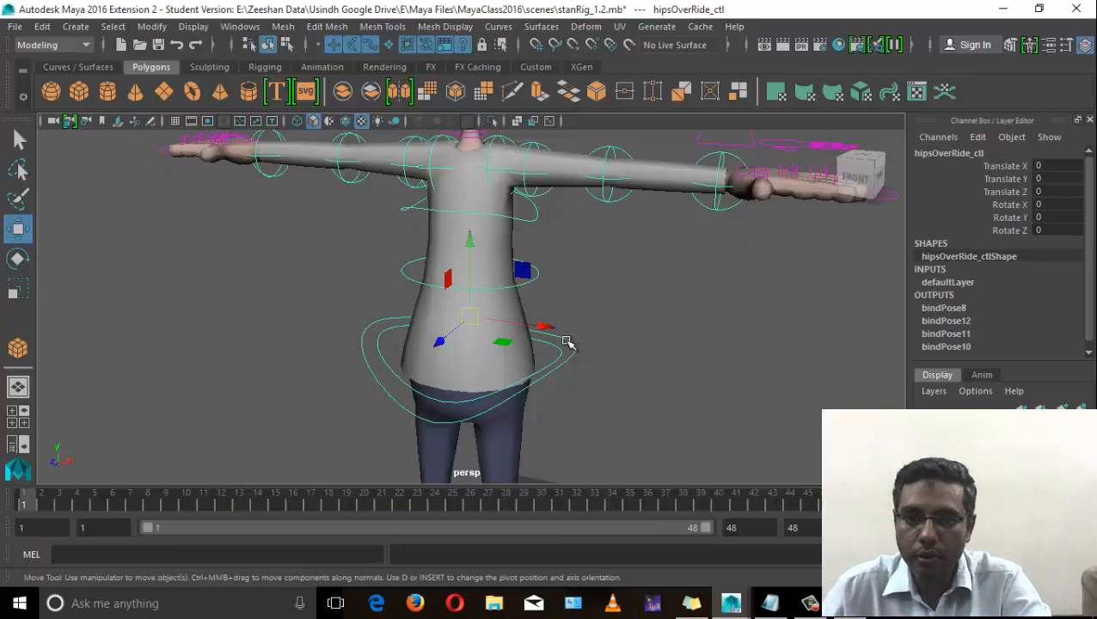
click(559, 348)
alt+middle_drag(625, 312, 633, 391)
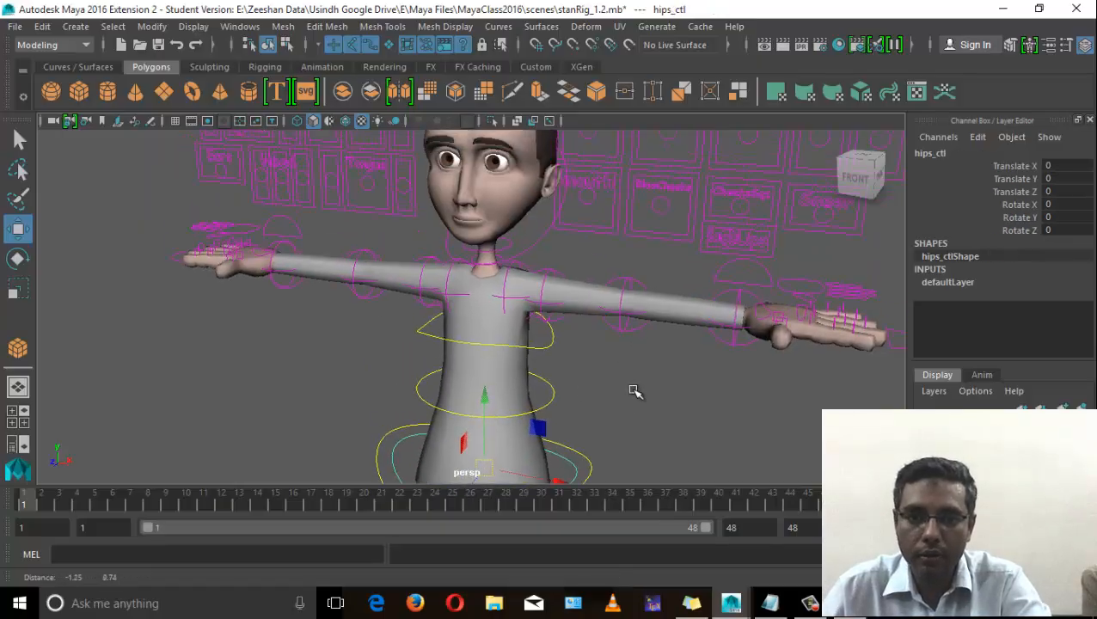
click(539, 301)
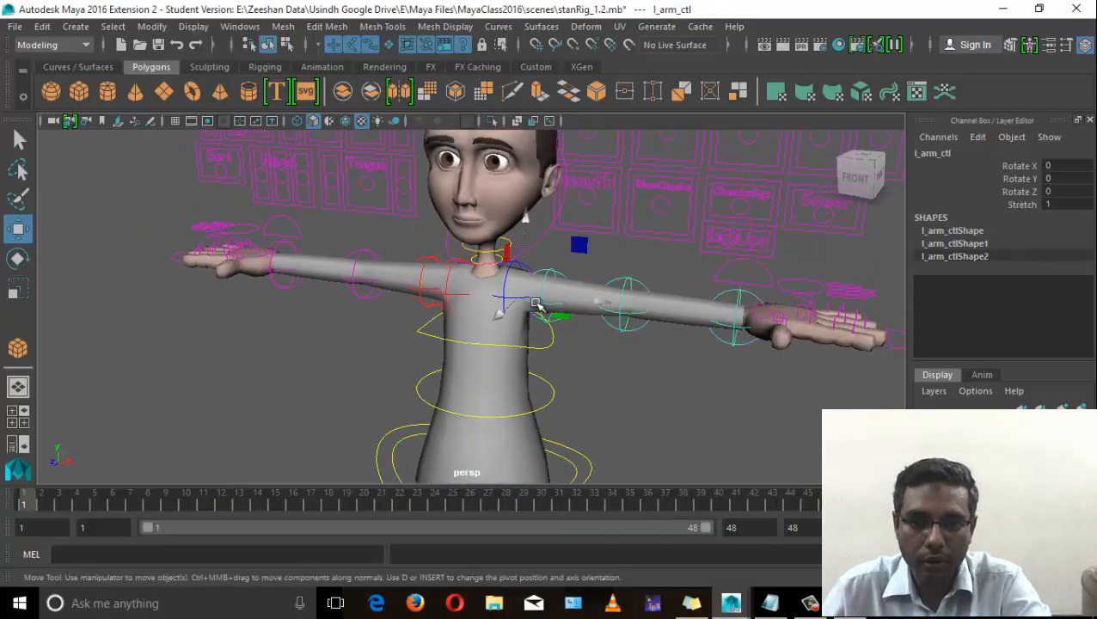
click(762, 333)
alt+right_drag(726, 357, 801, 379)
alt+drag(801, 379, 735, 350)
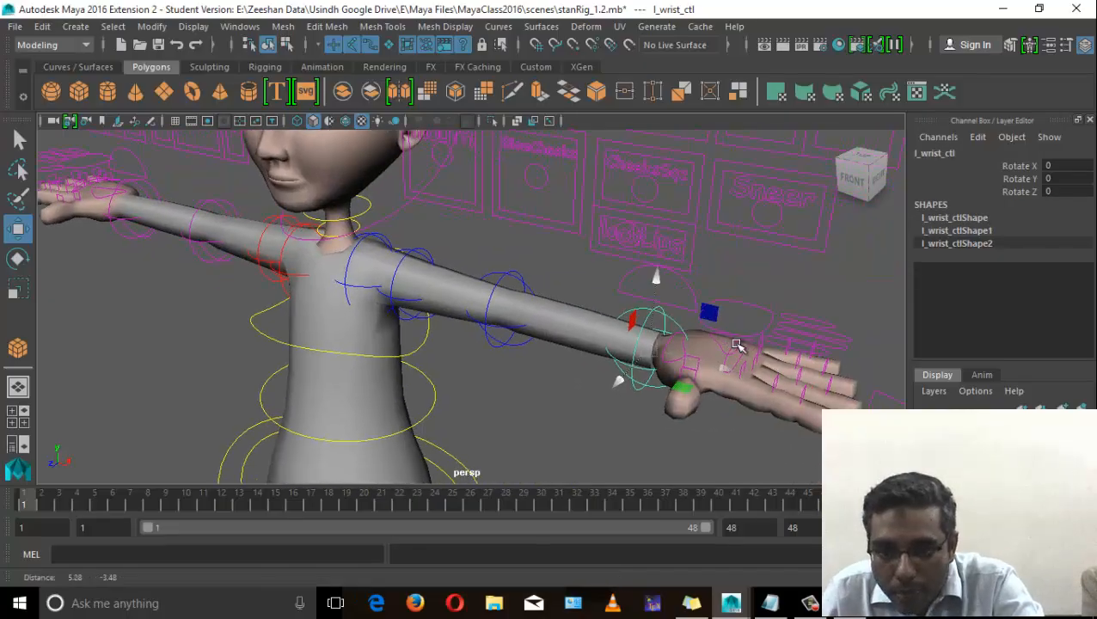
Switch the left arm to IK by setting its IK/FK control's IKFK Blend to 1.
key(q)
click(716, 348)
click(689, 307)
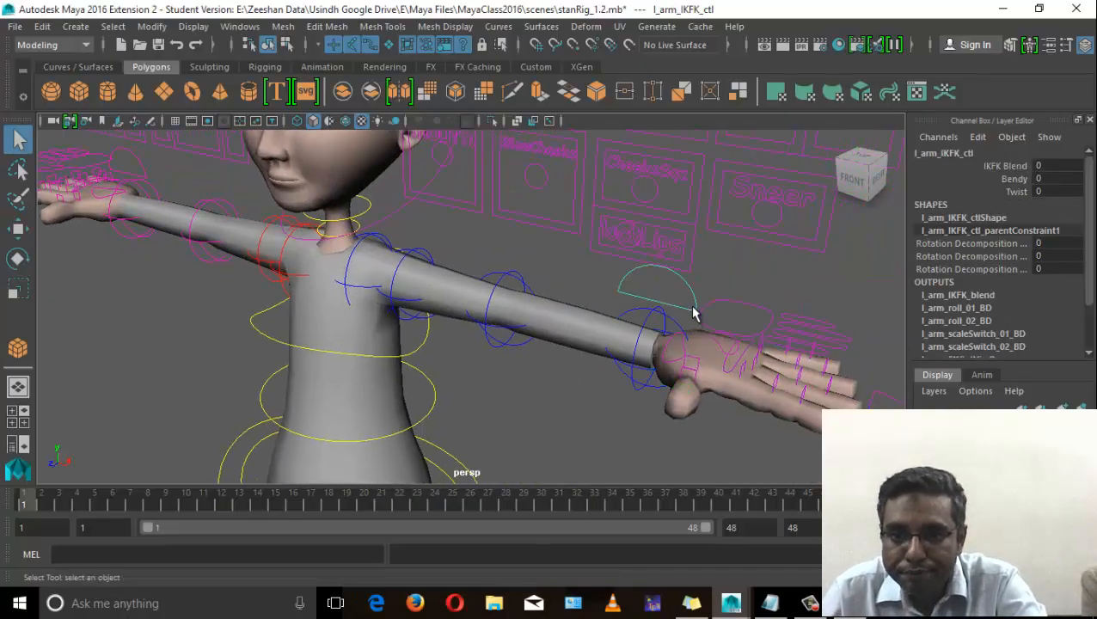
double_click(1042, 166)
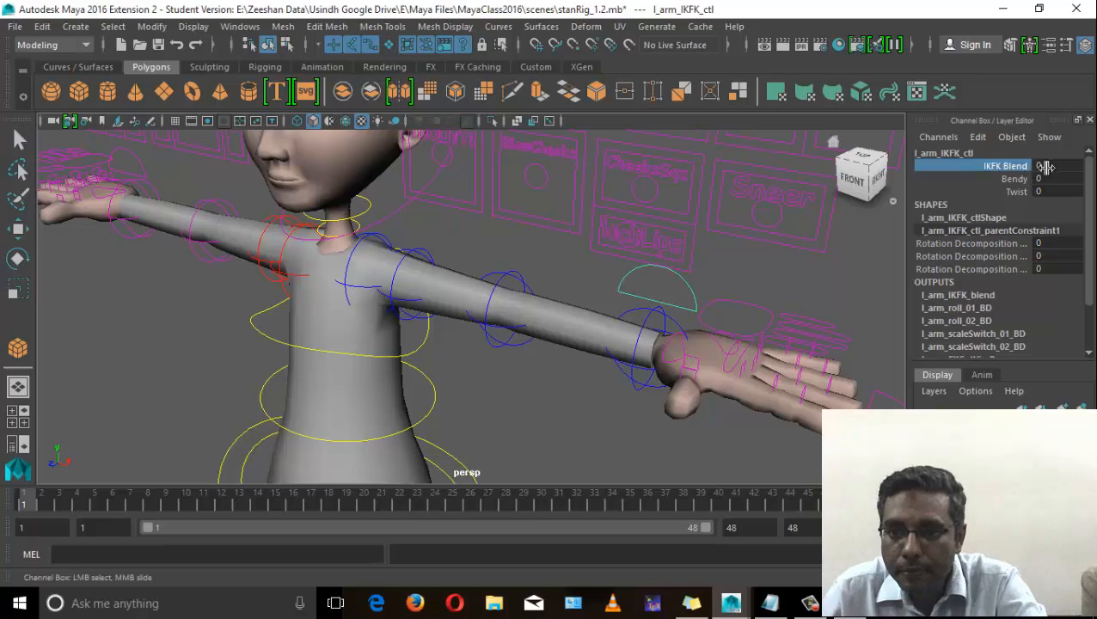
click(997, 231)
click(999, 231)
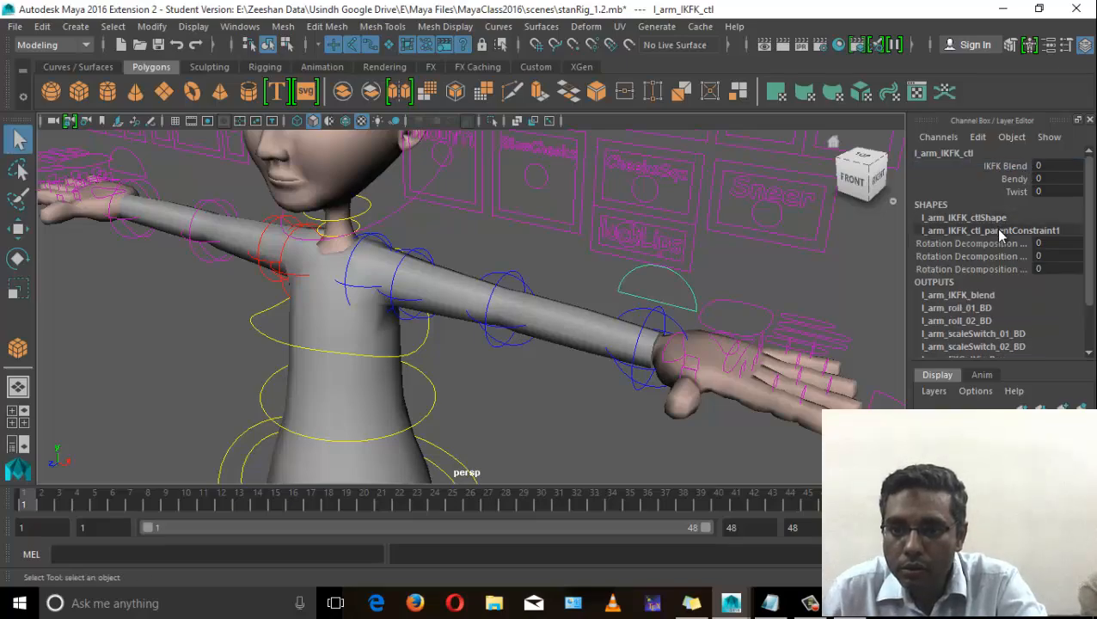
click(1010, 169)
middle_drag(854, 248, 973, 256)
Set the IKFK Blend of the right arm's IK/FK control to 1.
scroll(650, 397, down, 3)
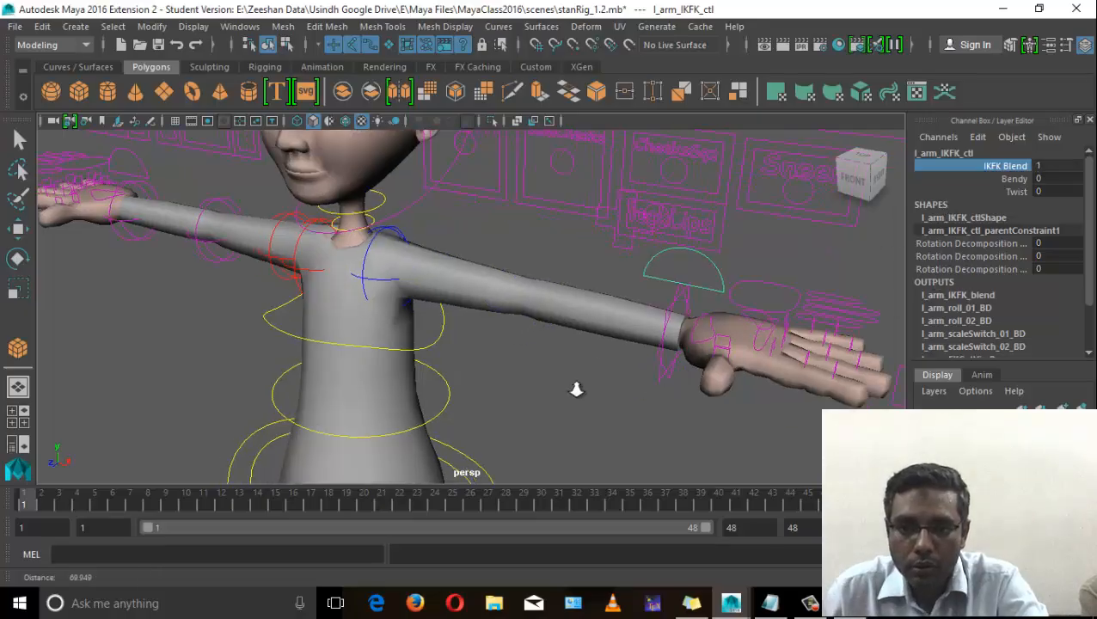
scroll(571, 395, down, 2)
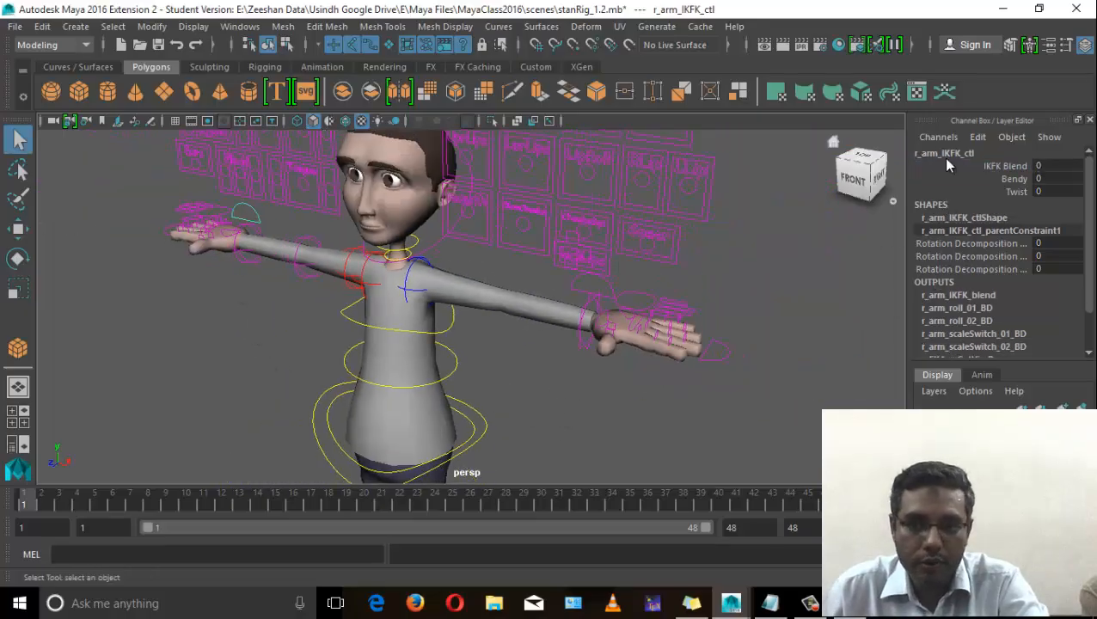
click(596, 311)
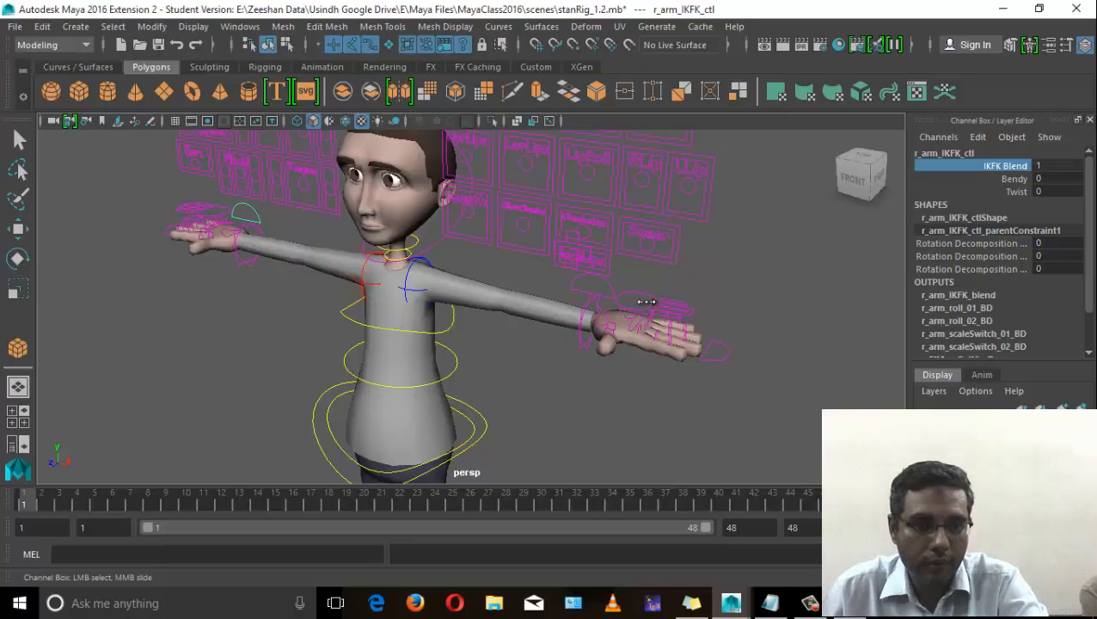
Try bending the left elbow by moving the left arm's IK control towards the body, and undo the move.
alt+drag(644, 301, 581, 322)
click(692, 308)
key(w)
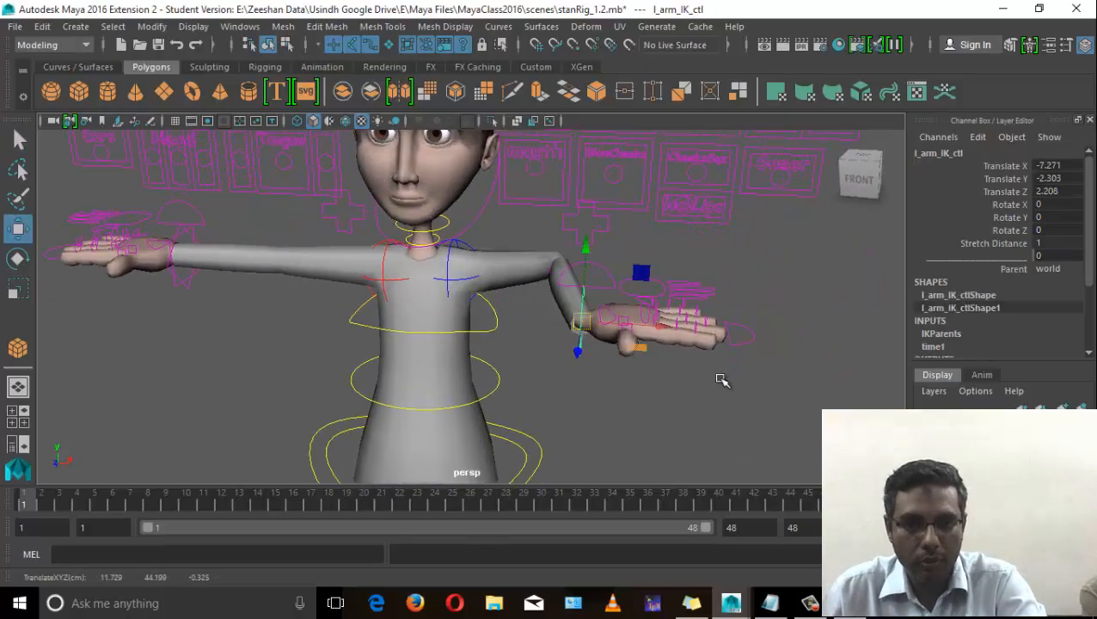
key(ctrl+z)
key(ctrl+z)
key(ctrl+z)
Demonstrate the left arm's IK/FK switch by setting IKFK Blend to 0 and back to 1.
alt+drag(392, 330, 507, 348)
click(670, 301)
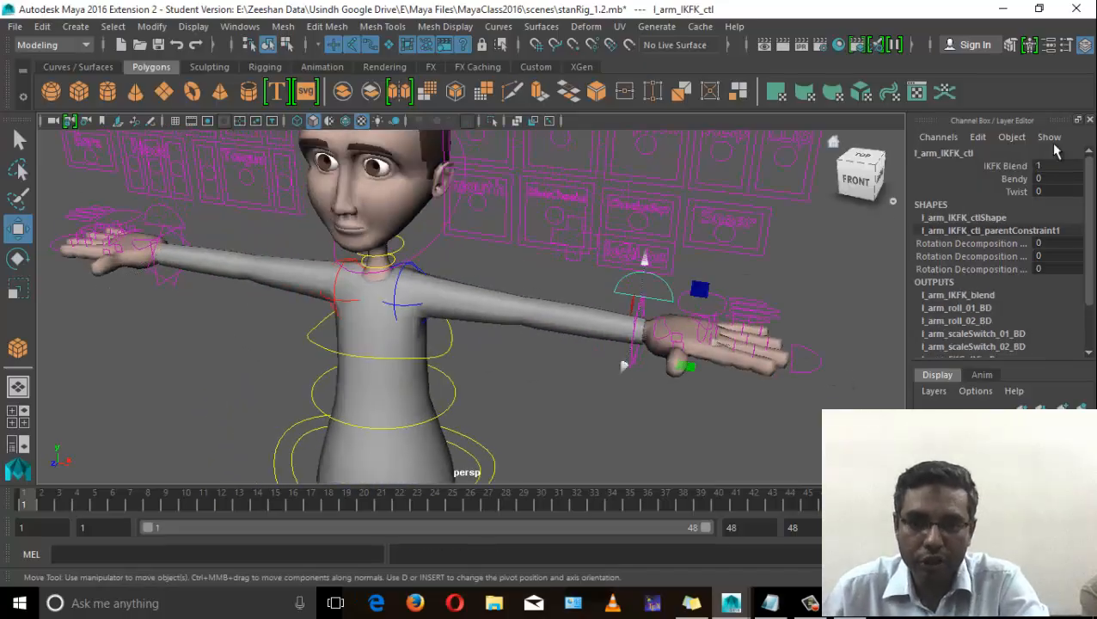
click(1005, 165)
middle_drag(1005, 166, 649, 260)
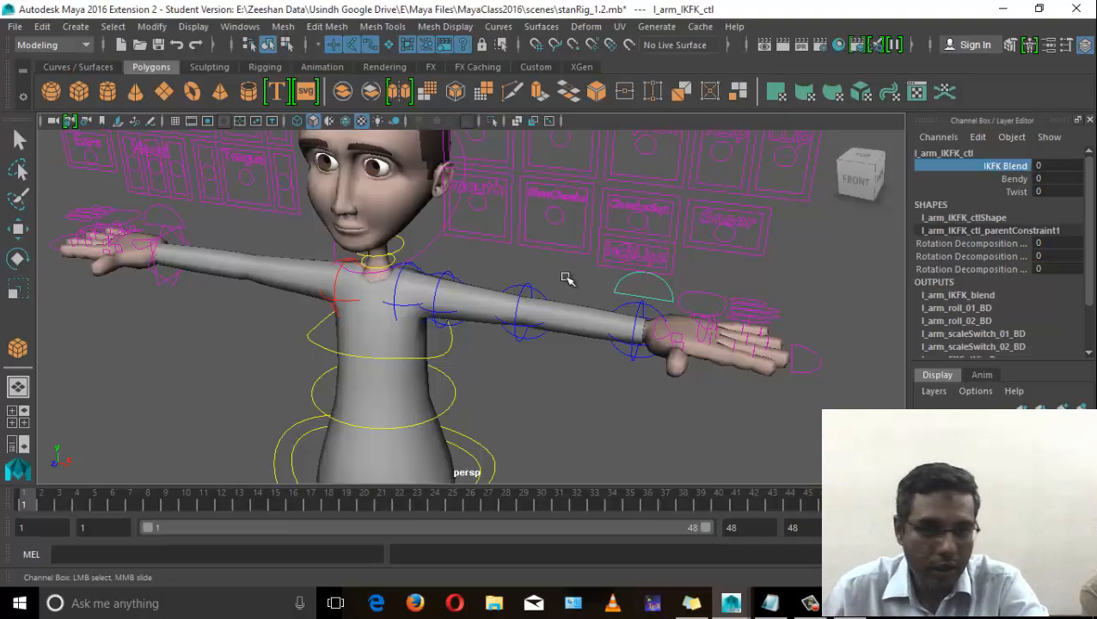
middle_drag(570, 276, 729, 279)
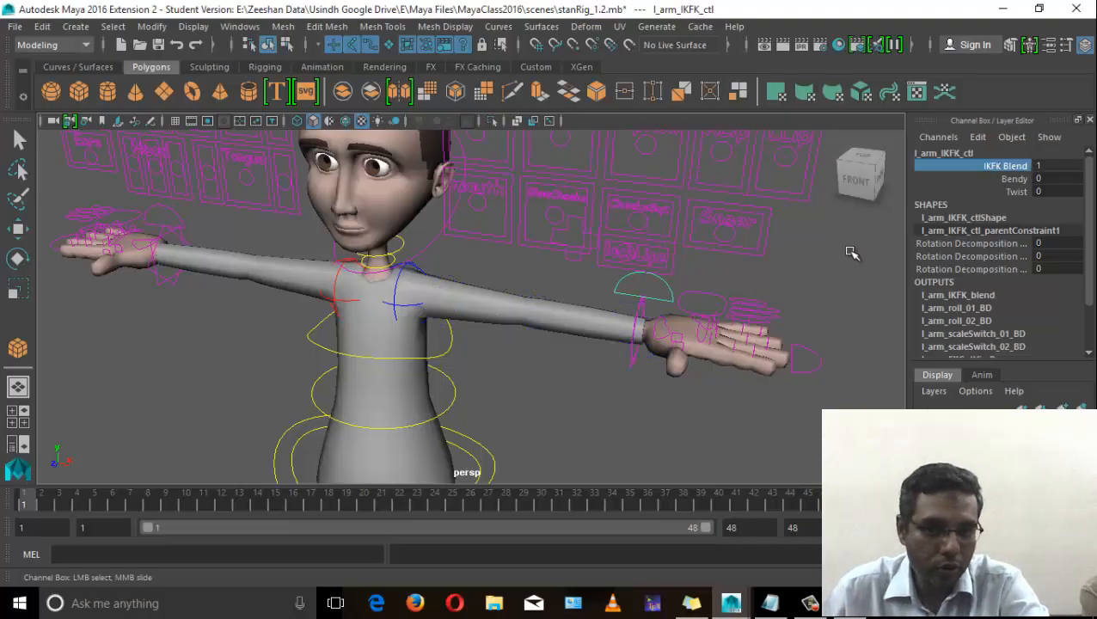
Select the right arm's IK/FK switch control and check its IKFK Blend with both arms in view.
click(168, 210)
key(w)
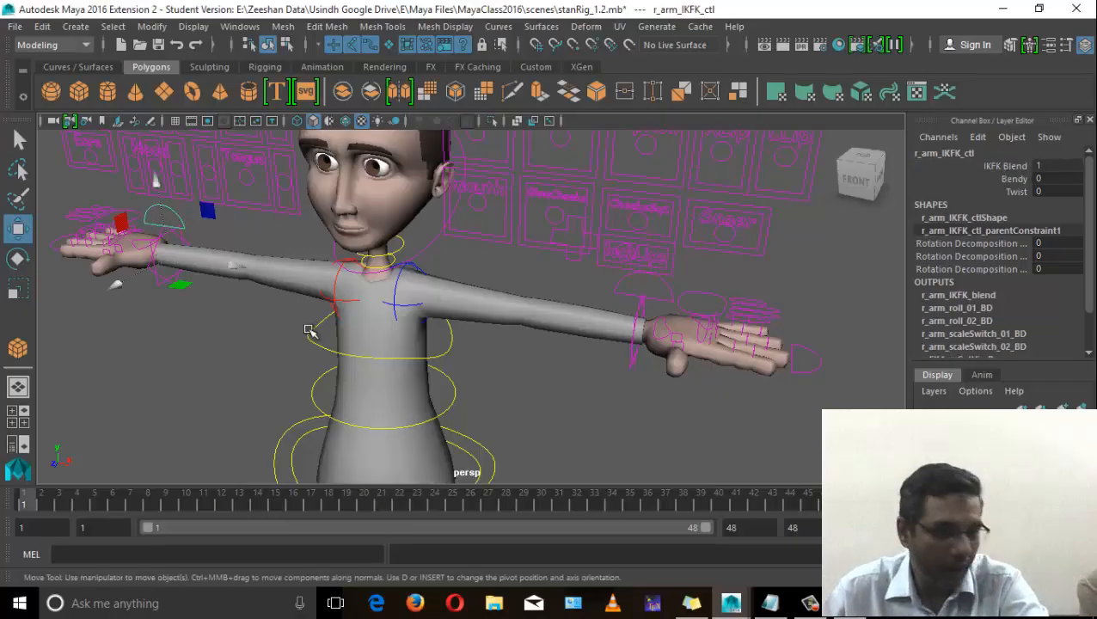
alt+drag(311, 332, 543, 306)
alt+right_drag(524, 306, 462, 398)
alt+drag(463, 398, 612, 375)
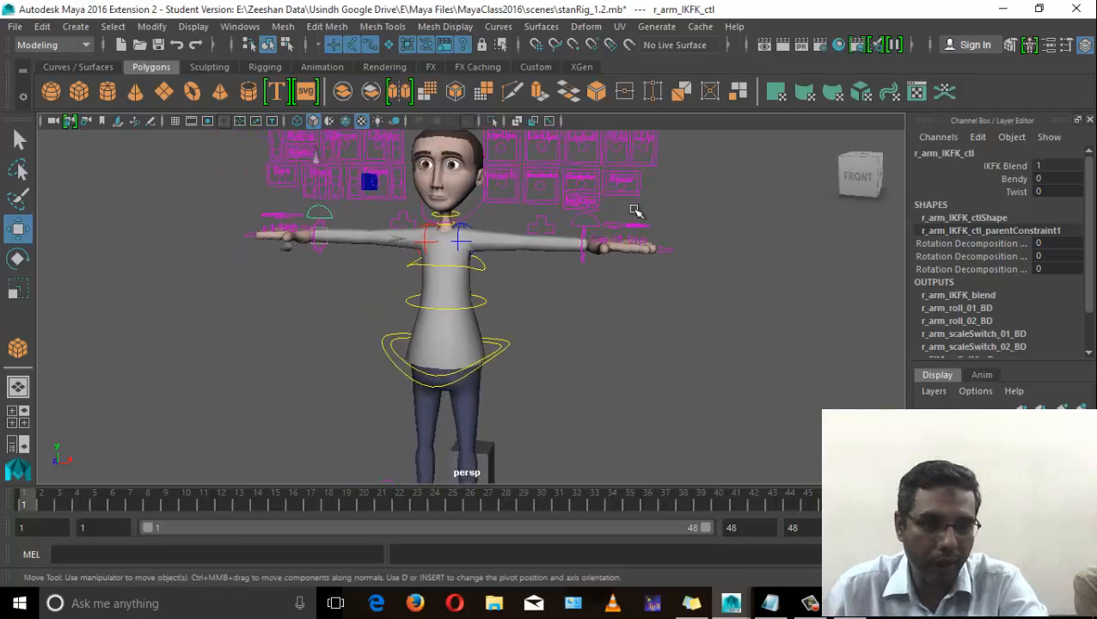
Move the left arm's IK control down towards the body to about X -9.5, Y -7.6, Z 6.3.
alt+right_drag(631, 213, 602, 245)
click(588, 245)
alt+drag(588, 244, 543, 314)
alt+right_drag(543, 313, 570, 286)
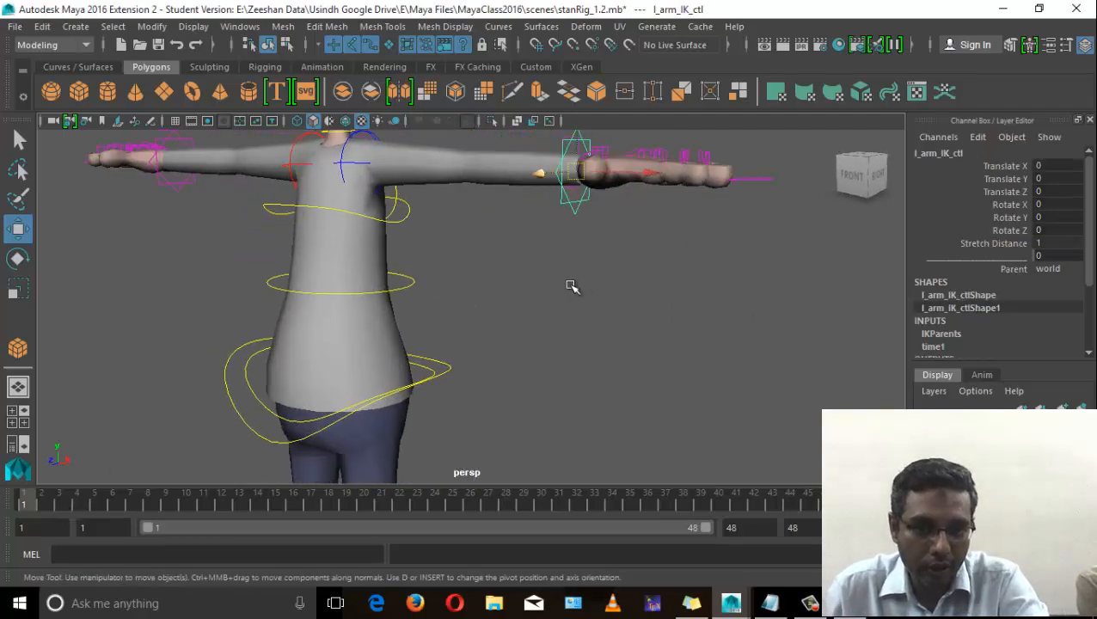
drag(563, 184, 742, 319)
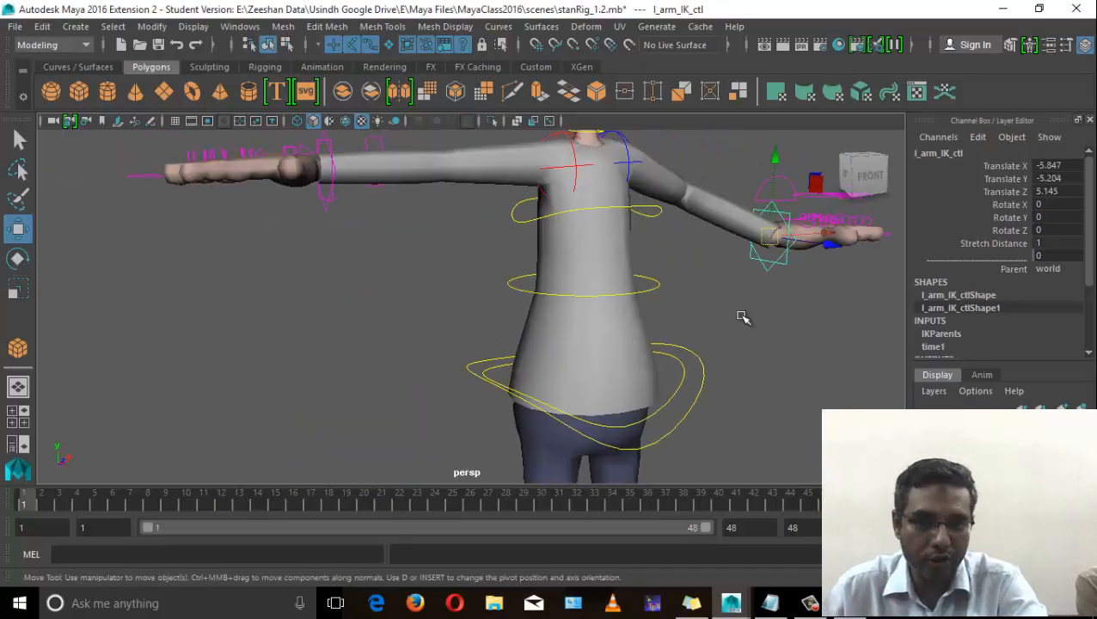
alt+right_drag(742, 318, 641, 201)
drag(593, 203, 559, 239)
Rotate the left arm's IK control so the hand points down beside the torso.
key(e)
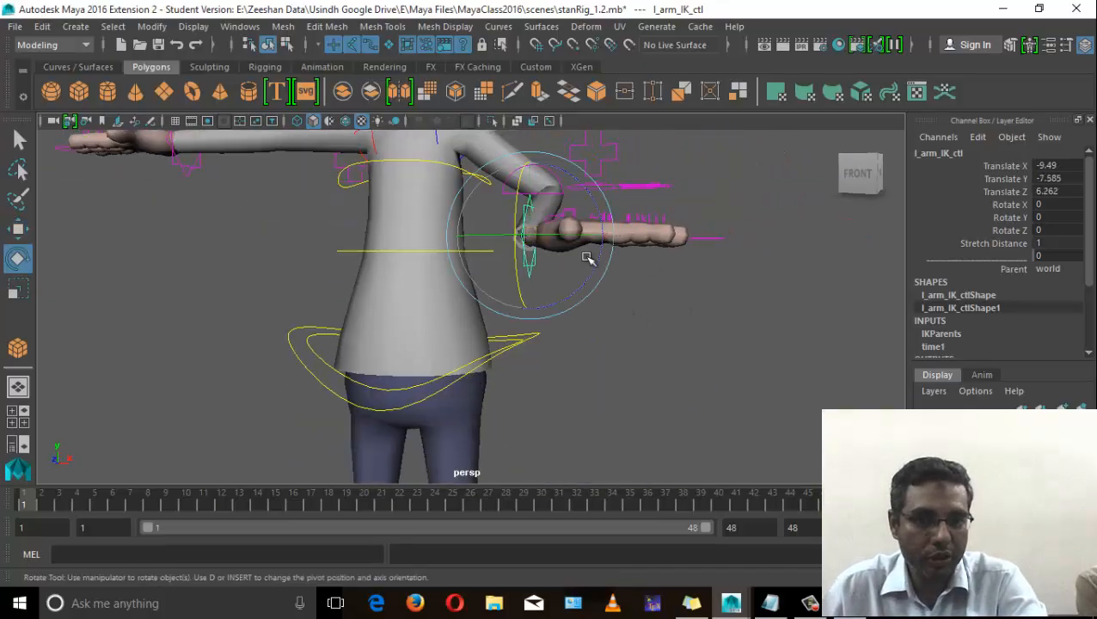
drag(614, 309, 533, 324)
alt+drag(532, 324, 306, 357)
alt+middle_drag(306, 358, 530, 385)
drag(378, 226, 421, 344)
Lower the right arm's IK control in front of the hips to about X -10.6, Y 12.3, Z 7.
click(249, 263)
key(w)
alt+drag(378, 398, 225, 376)
drag(223, 265, 445, 409)
Rotate the right arm's IK control to about X -23.8, Y -40.4, Z 89.8 and shift it to about X -9.8, Y 12.9, Z 1.1.
key(e)
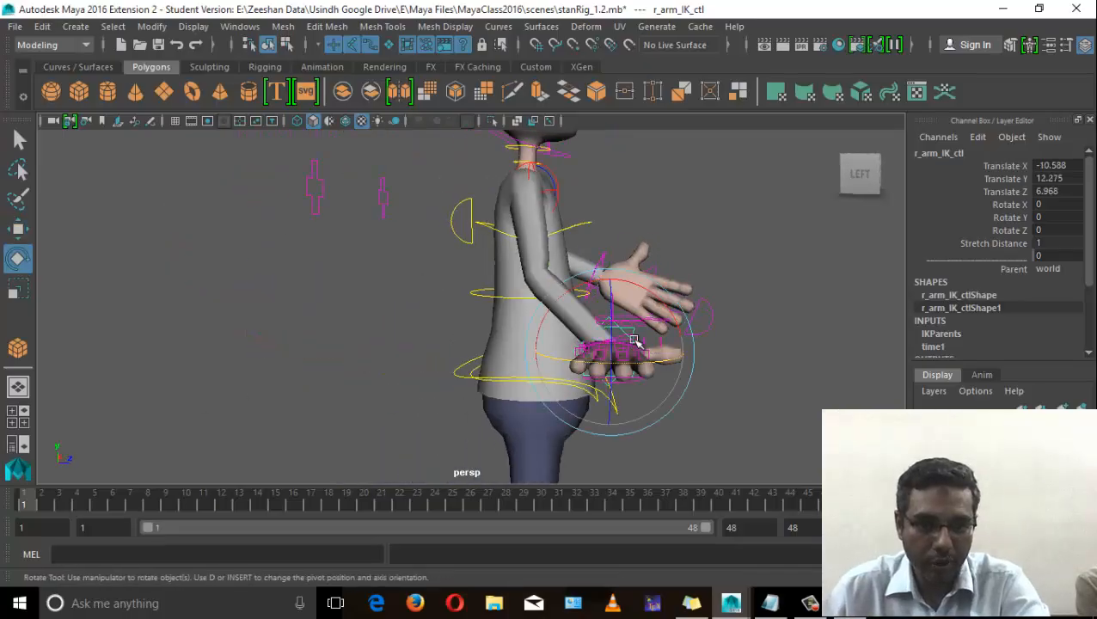
drag(630, 335, 551, 348)
key(w)
key(e)
alt+drag(550, 348, 475, 358)
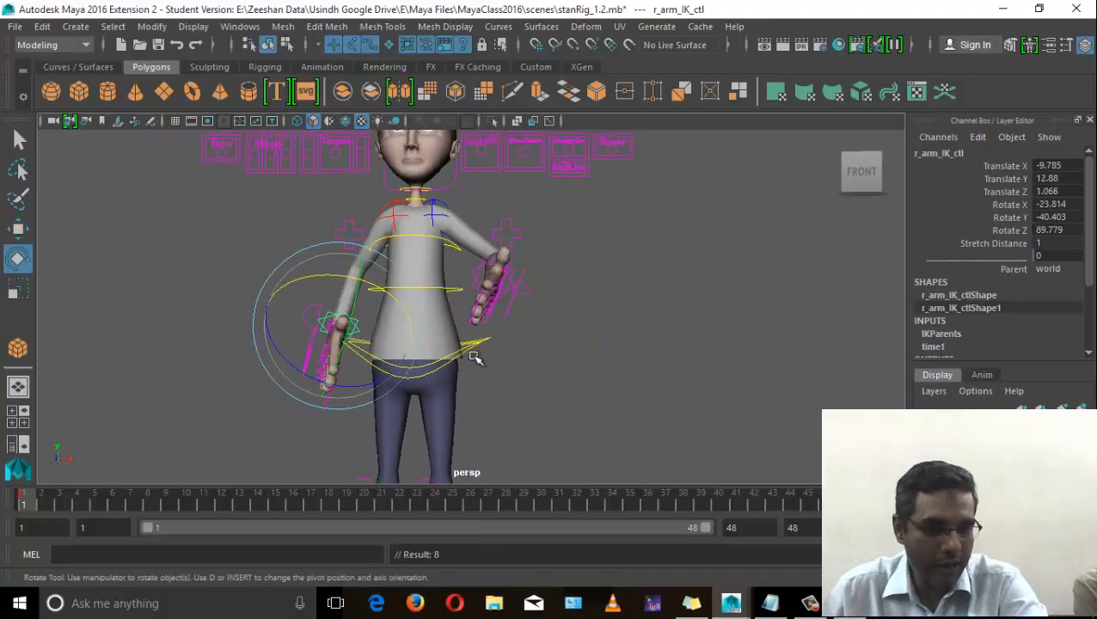
Key the standing pose at frame 1, including the left arm's IK control and the hips override control.
alt+drag(500, 292, 375, 384)
click(544, 292)
click(361, 381)
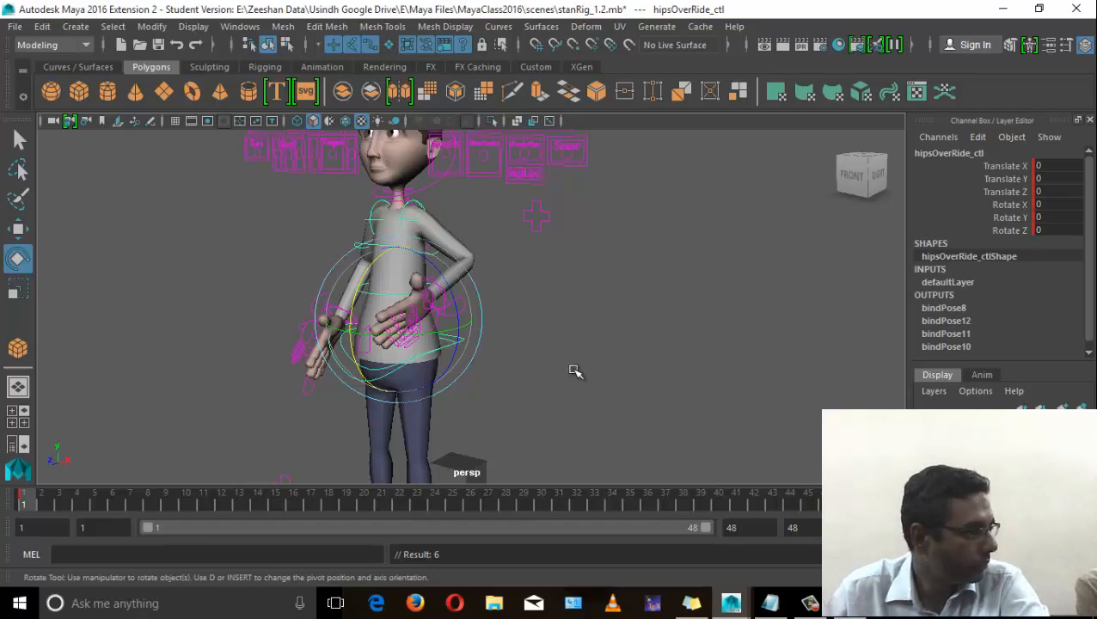
alt+drag(436, 311, 367, 290)
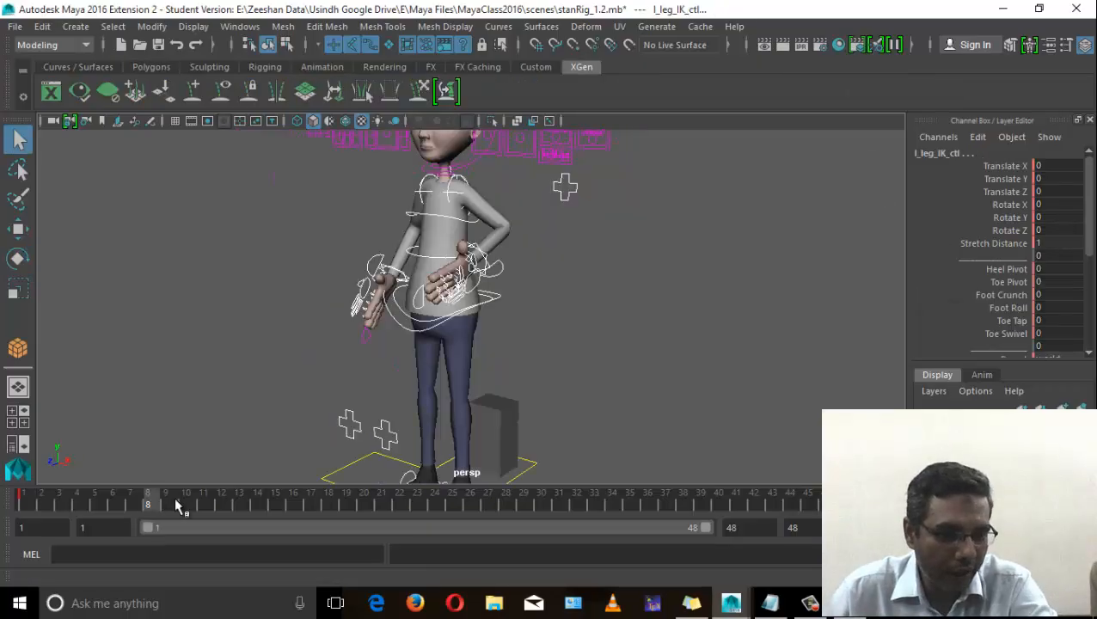
At frame 24, lower the hips override control over the box to about X 4.8, Y -12.8, Z -11.1.
drag(176, 506, 436, 506)
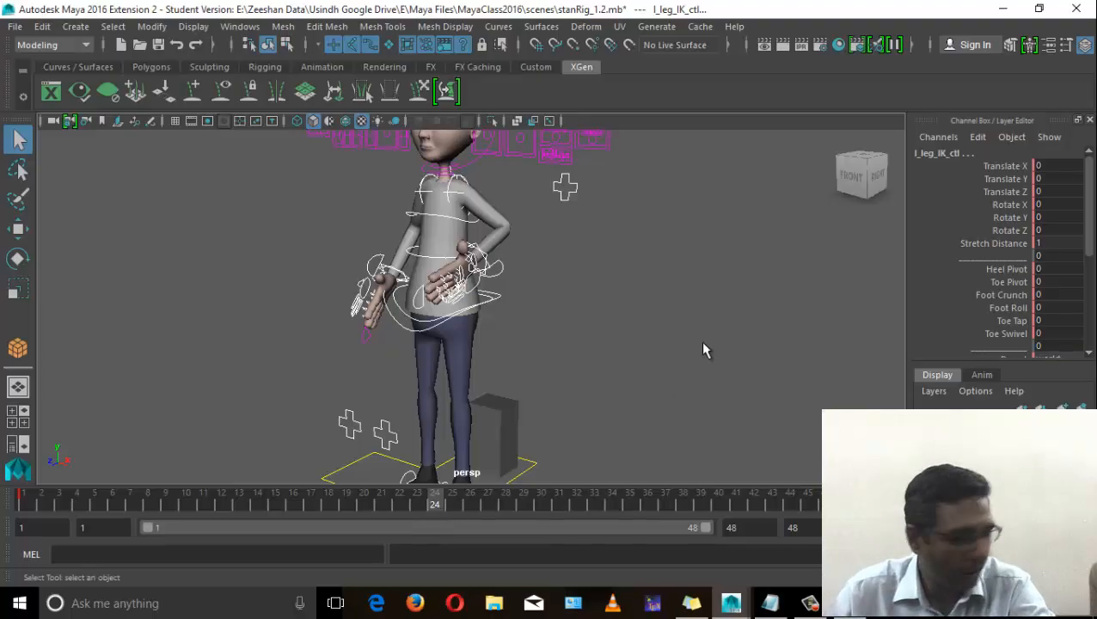
alt+drag(591, 303, 533, 375)
click(489, 302)
key(w)
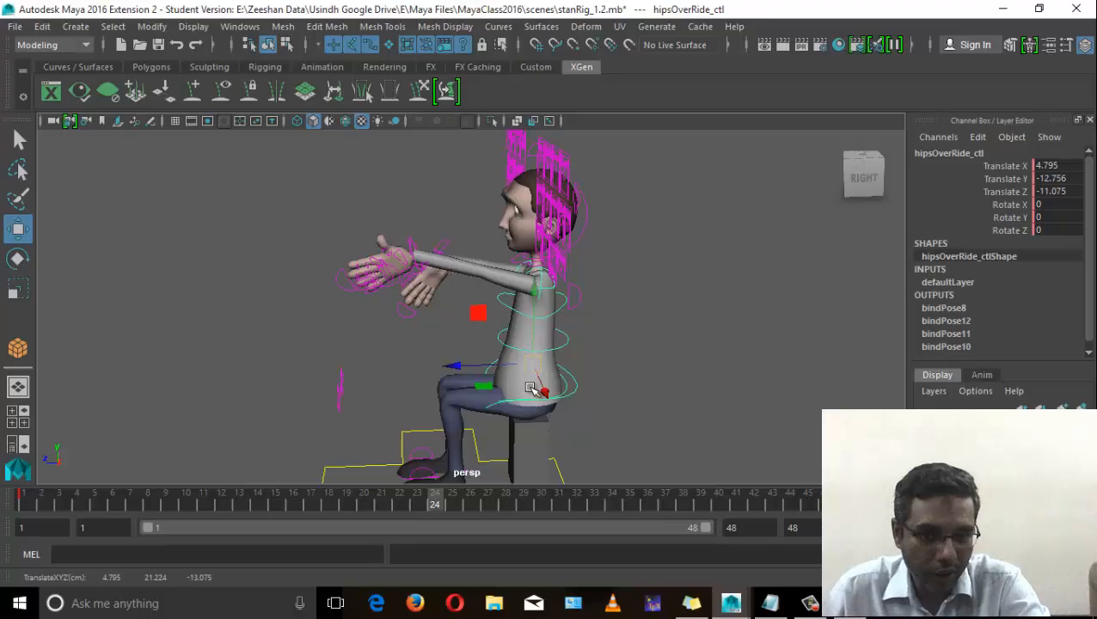
Refine the hips override control to about X 1.7, Y -15.2, Z -12.1 so the character sits centred on the box.
alt+middle_drag(421, 334, 398, 285)
alt+right_drag(399, 285, 504, 367)
alt+middle_drag(505, 367, 507, 318)
alt+right_drag(471, 315, 497, 299)
alt+drag(497, 298, 483, 289)
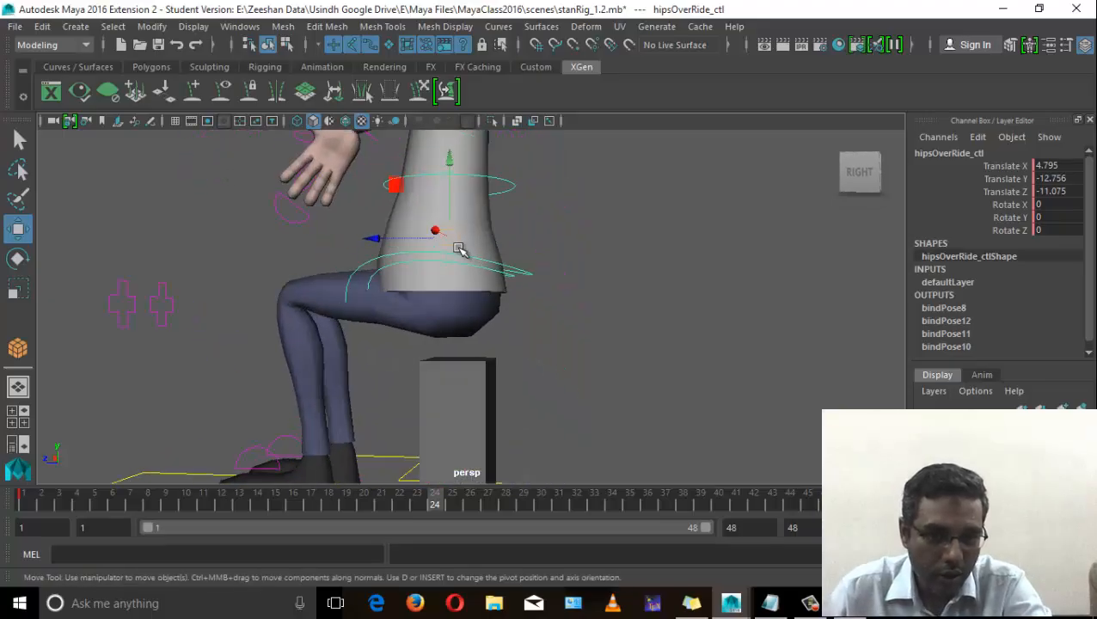
drag(458, 250, 275, 303)
drag(375, 274, 411, 275)
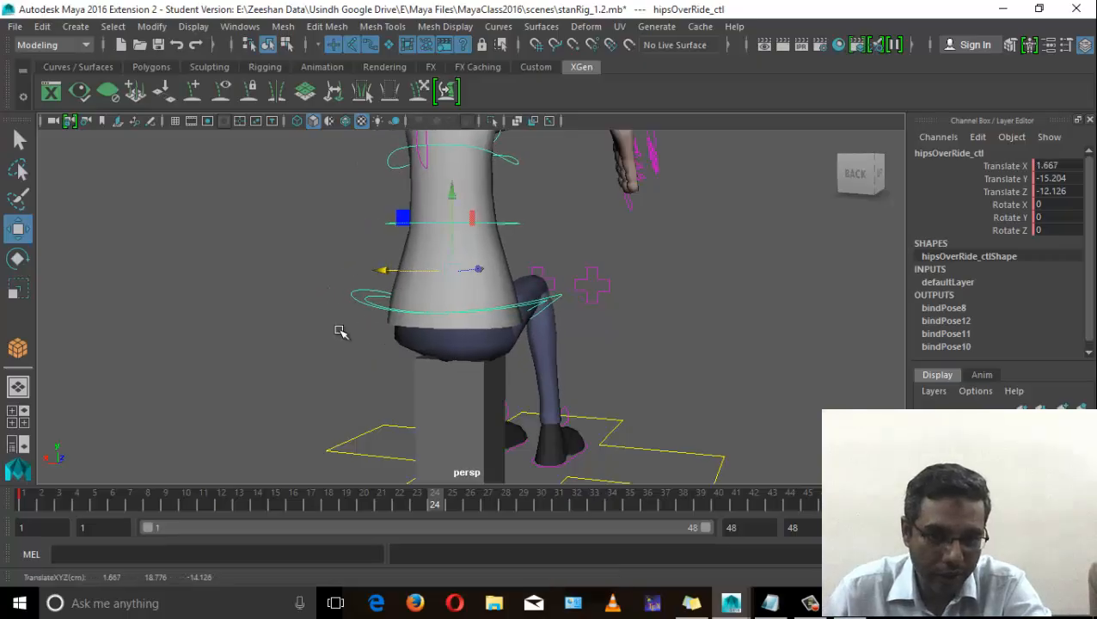
Move the left arm's IK control down beside the seated character's hip.
alt+drag(340, 328, 532, 301)
alt+middle_drag(533, 249, 555, 404)
alt+drag(555, 404, 593, 378)
alt+drag(776, 237, 746, 301)
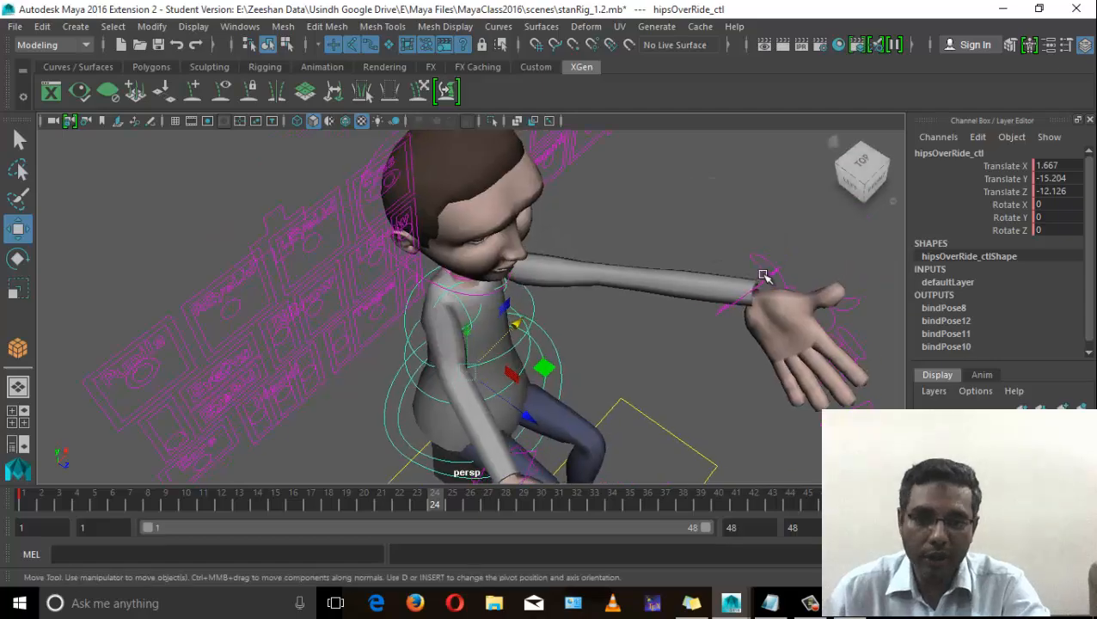
click(763, 278)
alt+drag(581, 340, 666, 372)
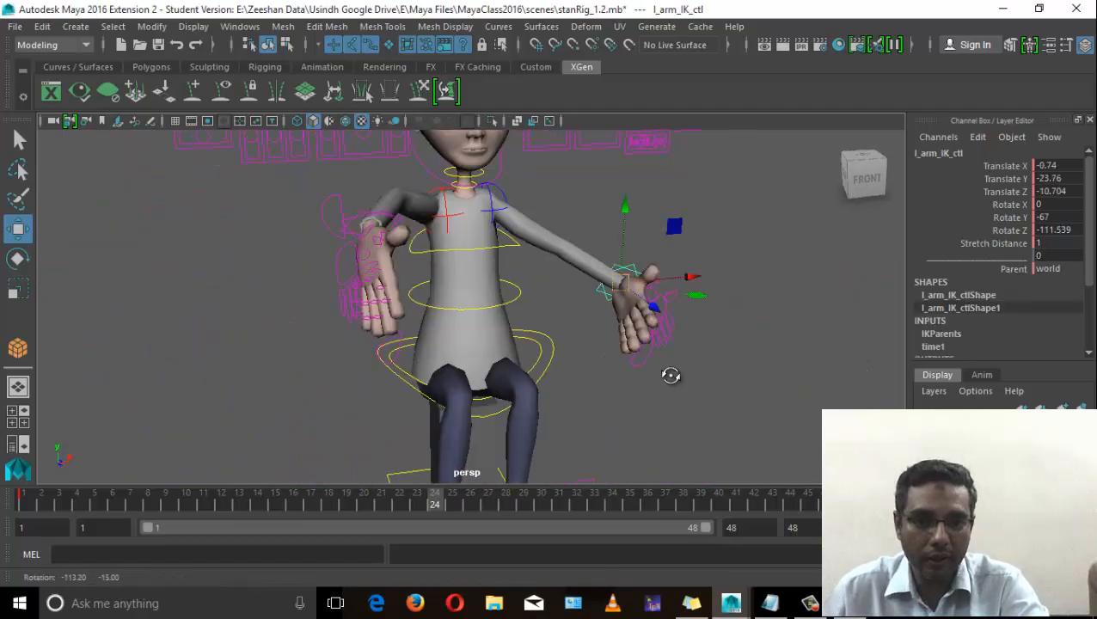
drag(636, 297, 364, 415)
Rotate the left arm's IK control to about -30 in Y and reposition it to about X -9.9, Y -31.5, Z -11.4.
key(e)
drag(473, 309, 595, 392)
key(w)
drag(555, 340, 485, 387)
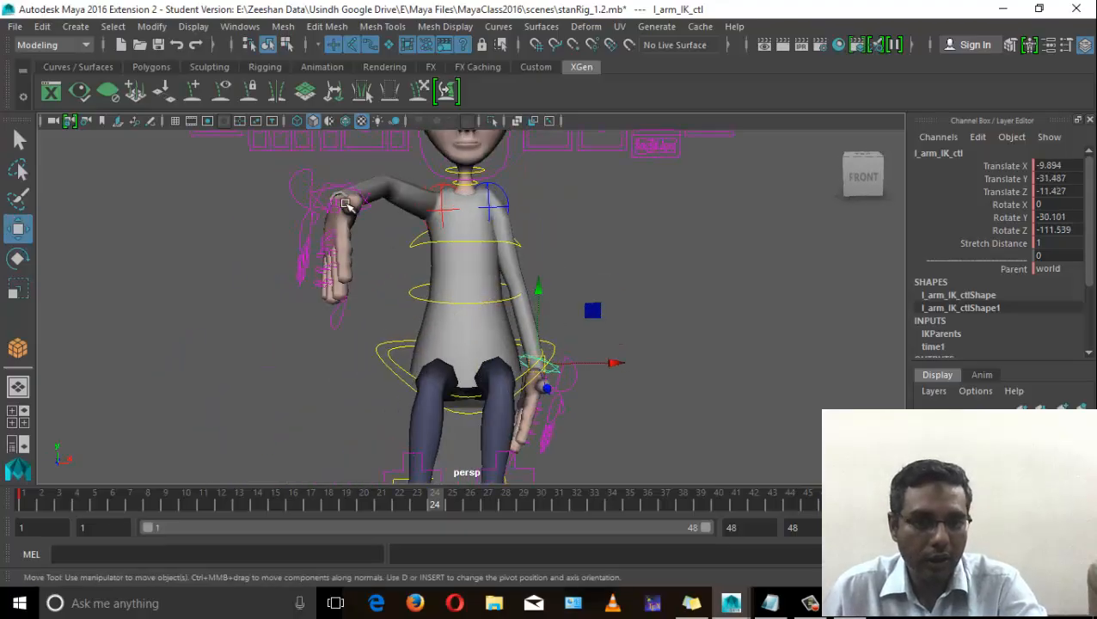
Move the right arm's IK control down beside the seat to about X -8.2, Y 28.9, Z -10.8.
click(334, 194)
alt+drag(335, 214, 481, 275)
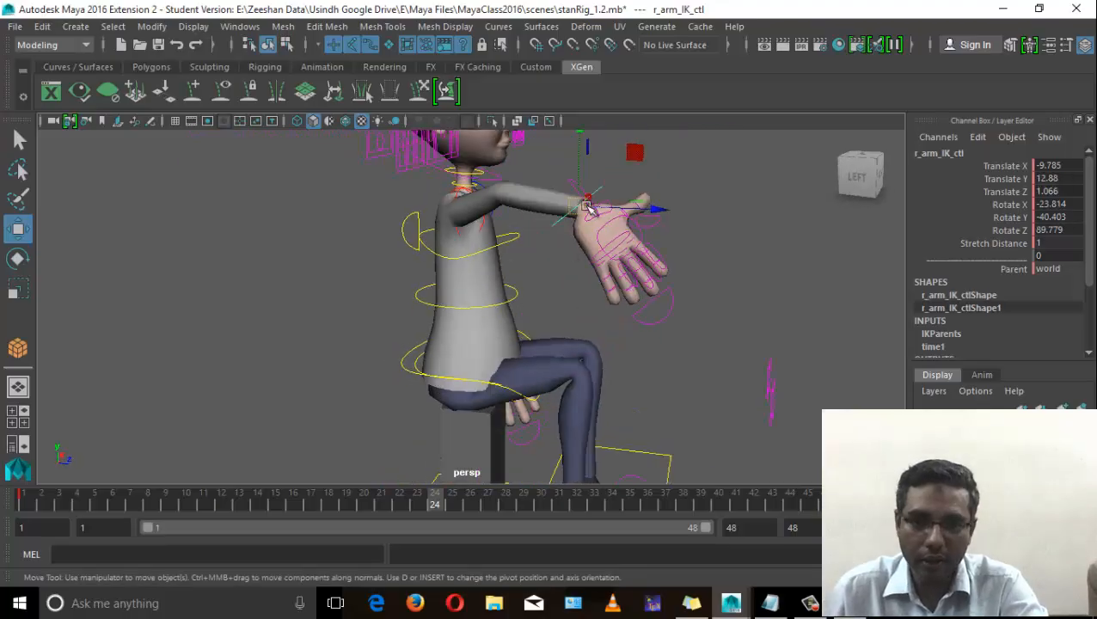
drag(585, 322, 301, 335)
key(e)
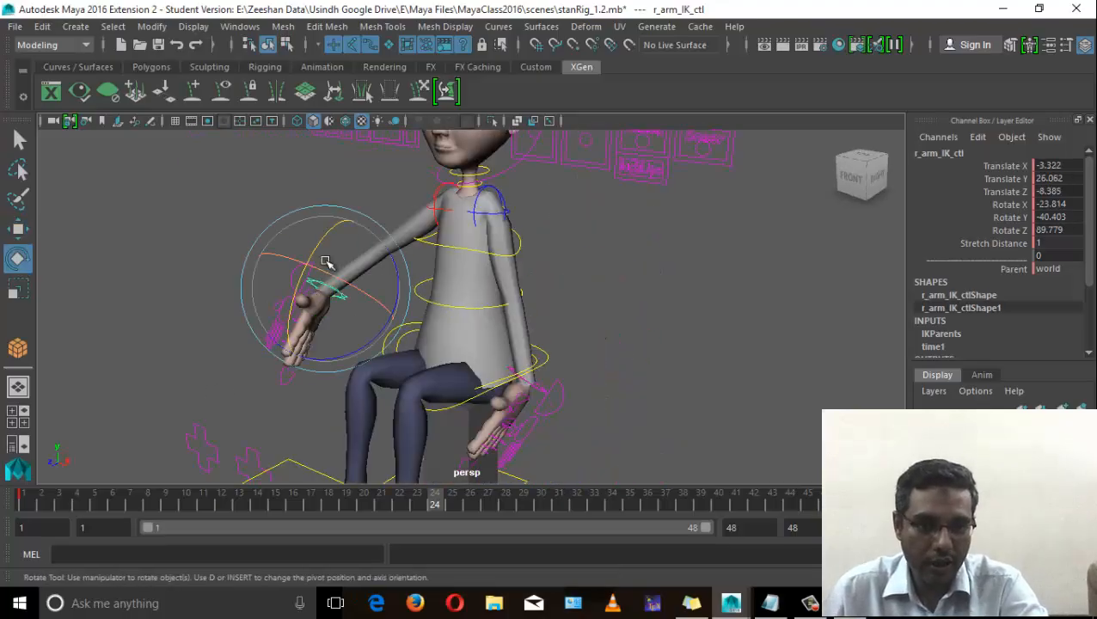
key(w)
drag(361, 262, 595, 326)
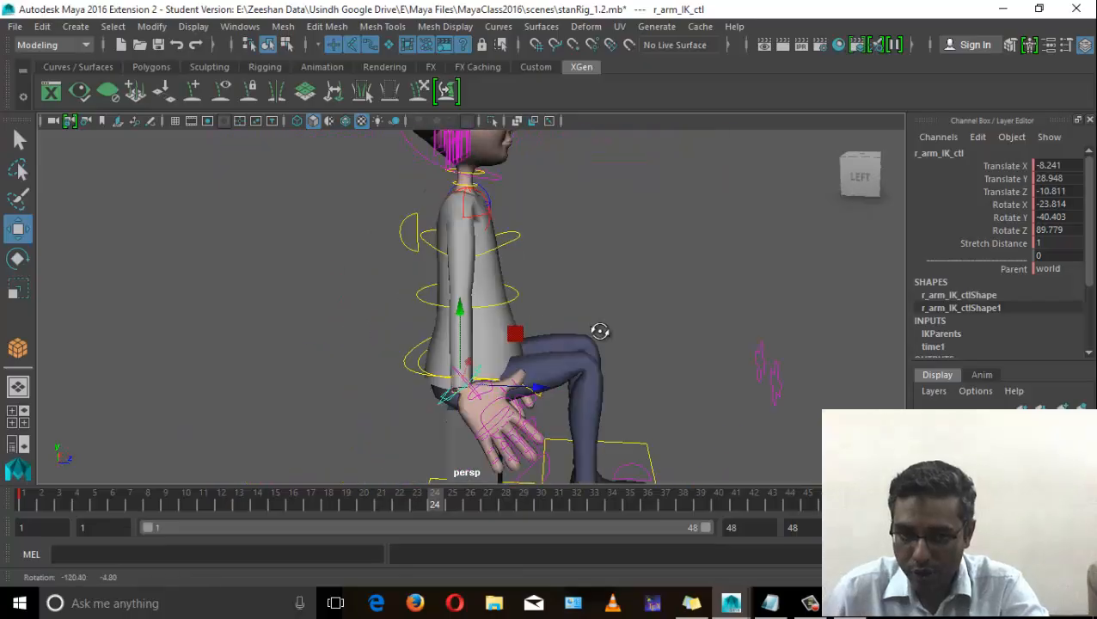
Reposition the right arm's IK control to about X -12.8, Y 29.6, Z -9.4 and rotate it to about X -18.8, Y -17.5, Z 79.7.
key(e)
drag(462, 391, 296, 368)
key(w)
key(e)
key(w)
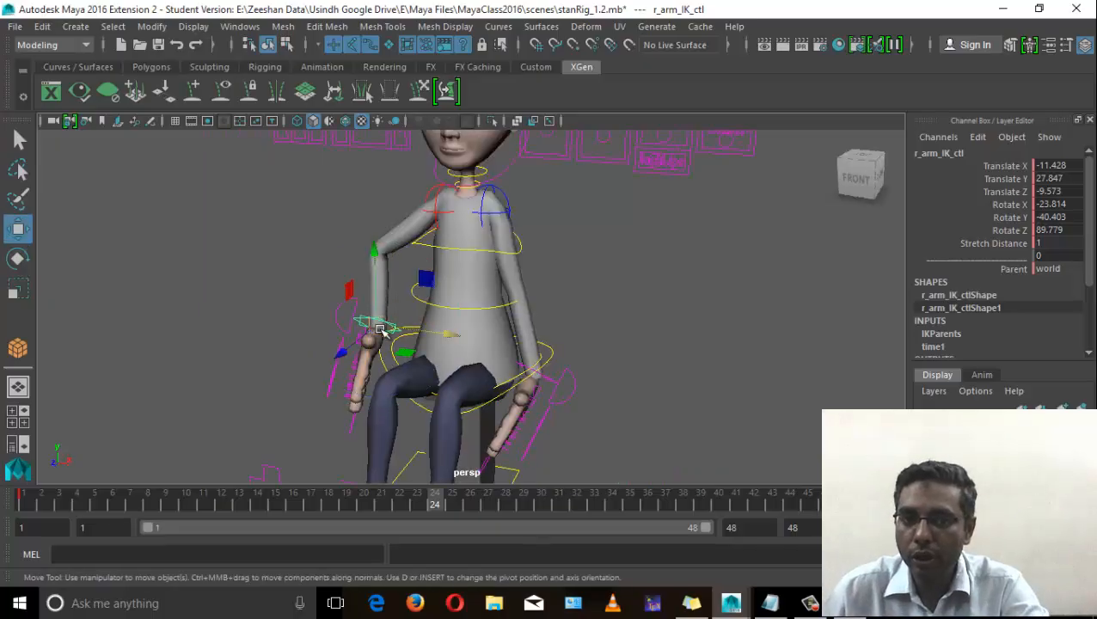
drag(377, 324, 382, 359)
alt+drag(383, 360, 524, 379)
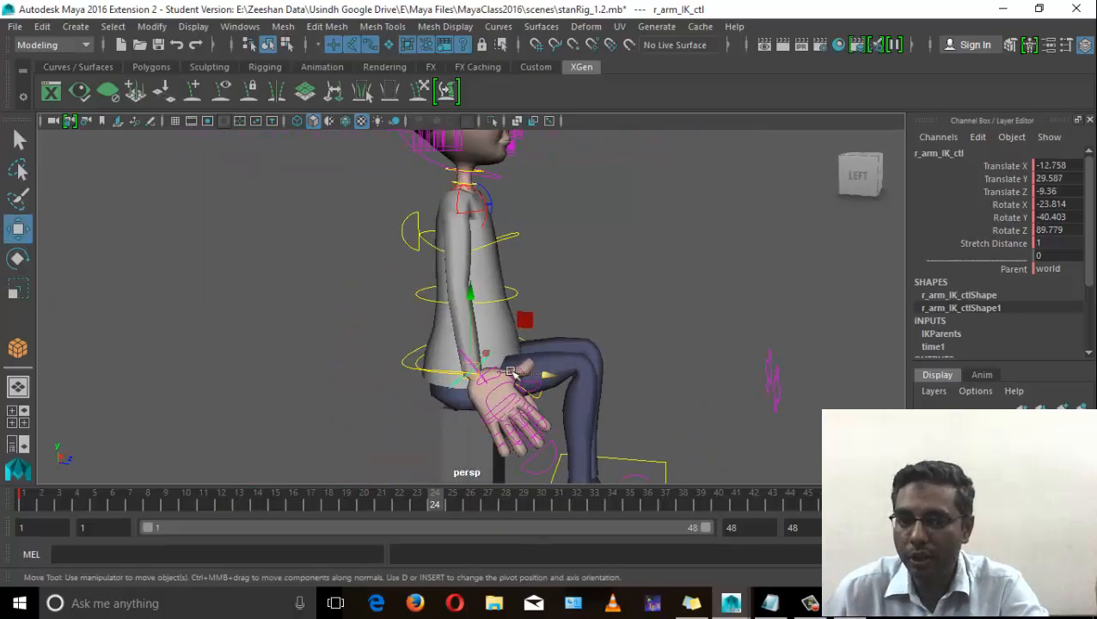
key(e)
drag(399, 359, 546, 377)
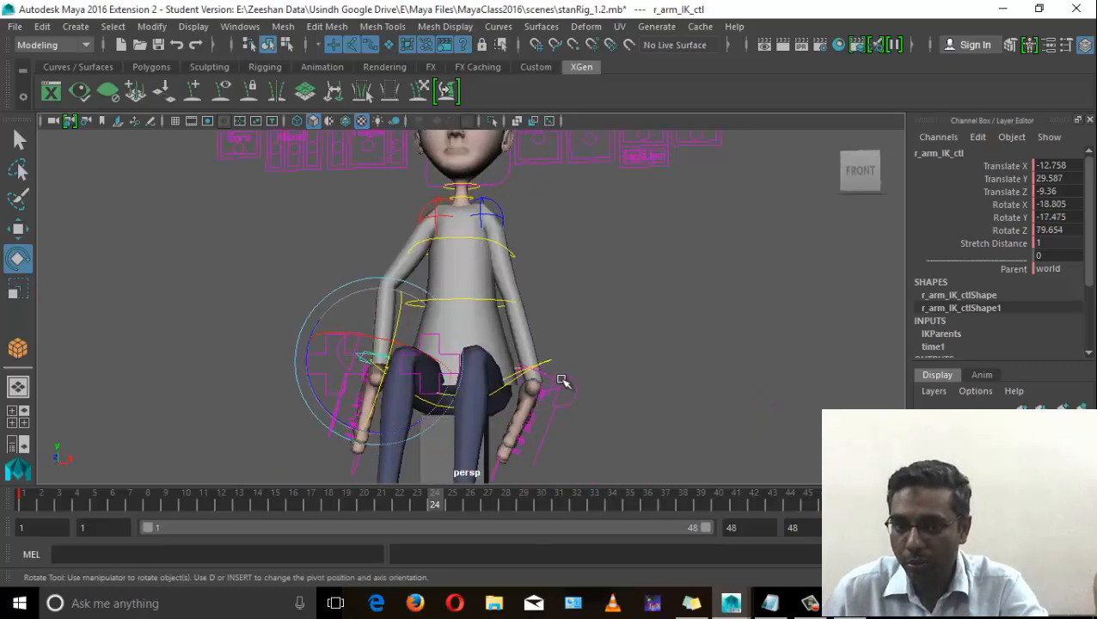
Adjust the rotation and position of the left hand beside the seat to match the right side.
click(559, 383)
drag(551, 440, 446, 344)
key(w)
drag(379, 289, 406, 296)
Rotate the head control to about X -16.4, Y -8.7, Z 10.7 and key it at frame 1.
click(448, 247)
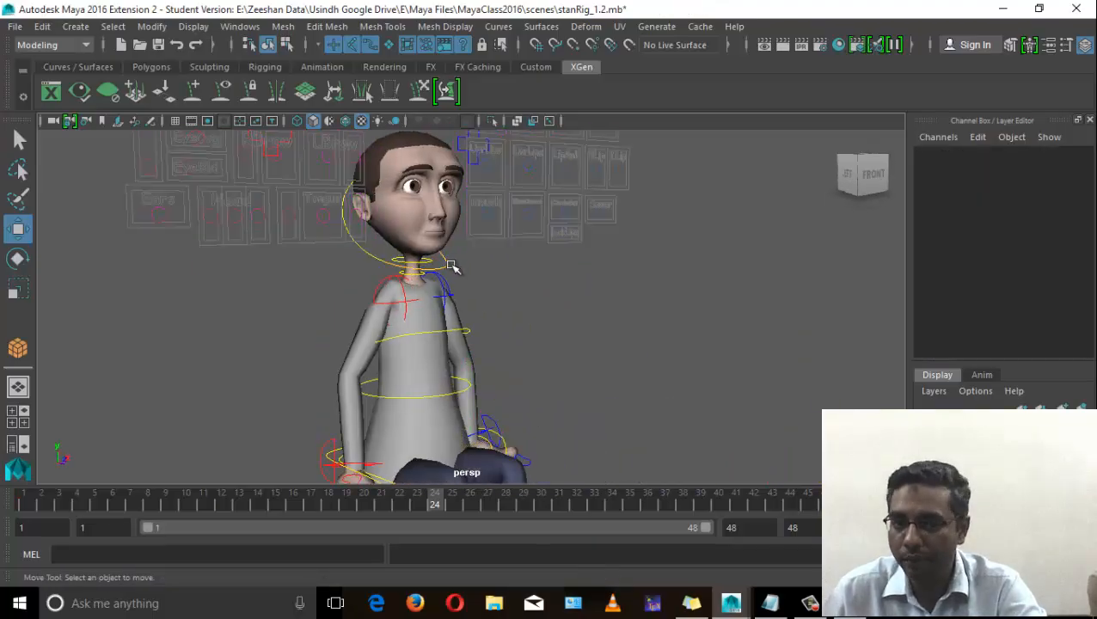
key(e)
alt+drag(435, 300, 563, 274)
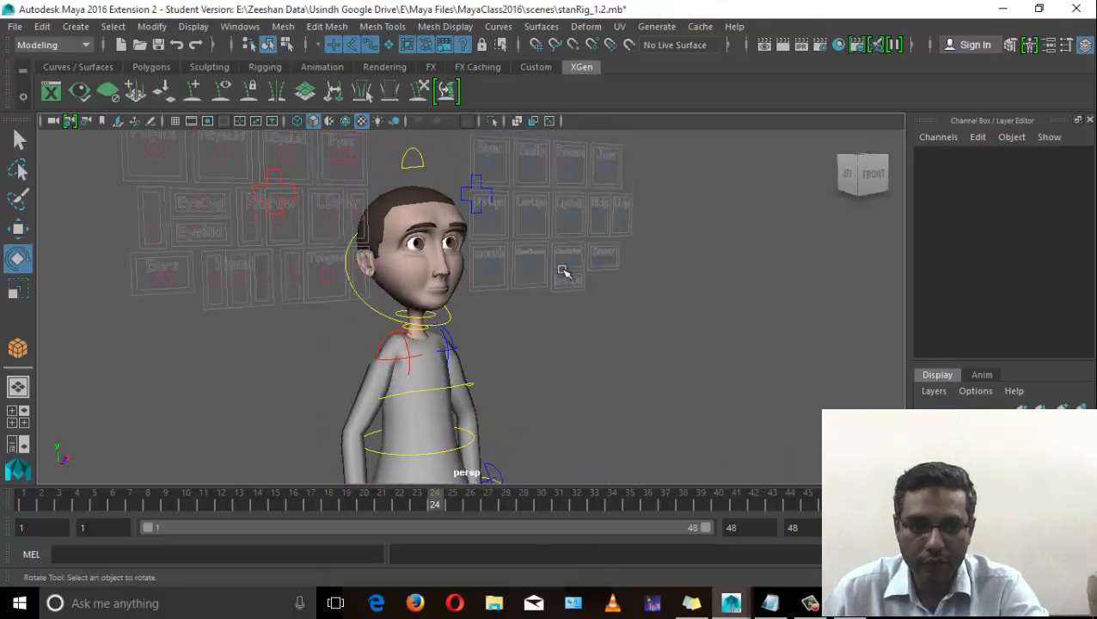
click(384, 316)
drag(416, 271, 354, 361)
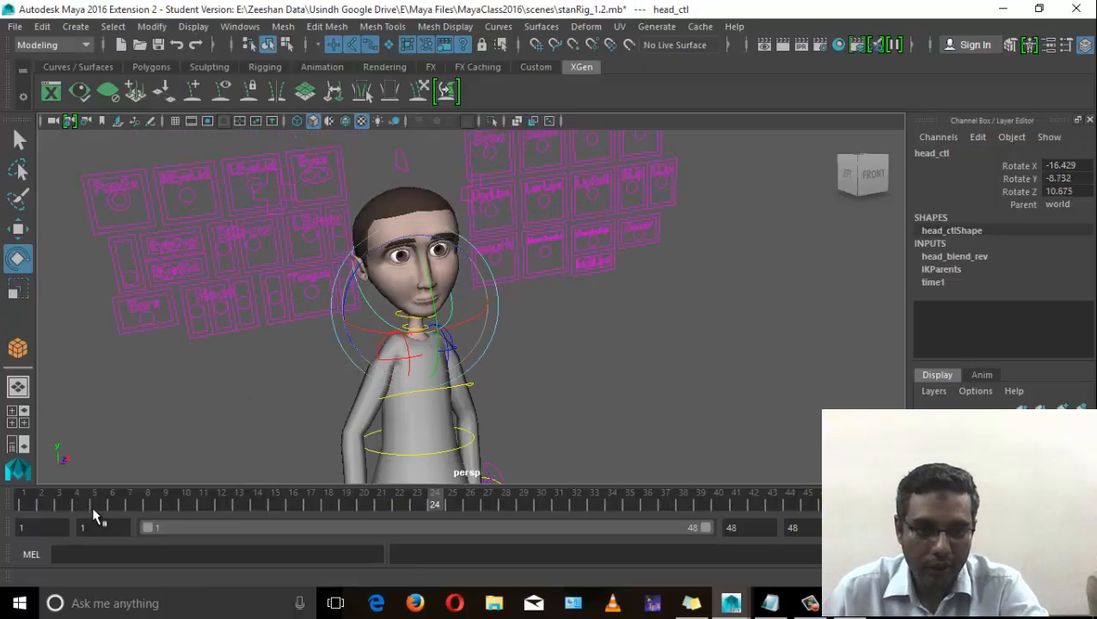
drag(111, 507, 21, 502)
key(s)
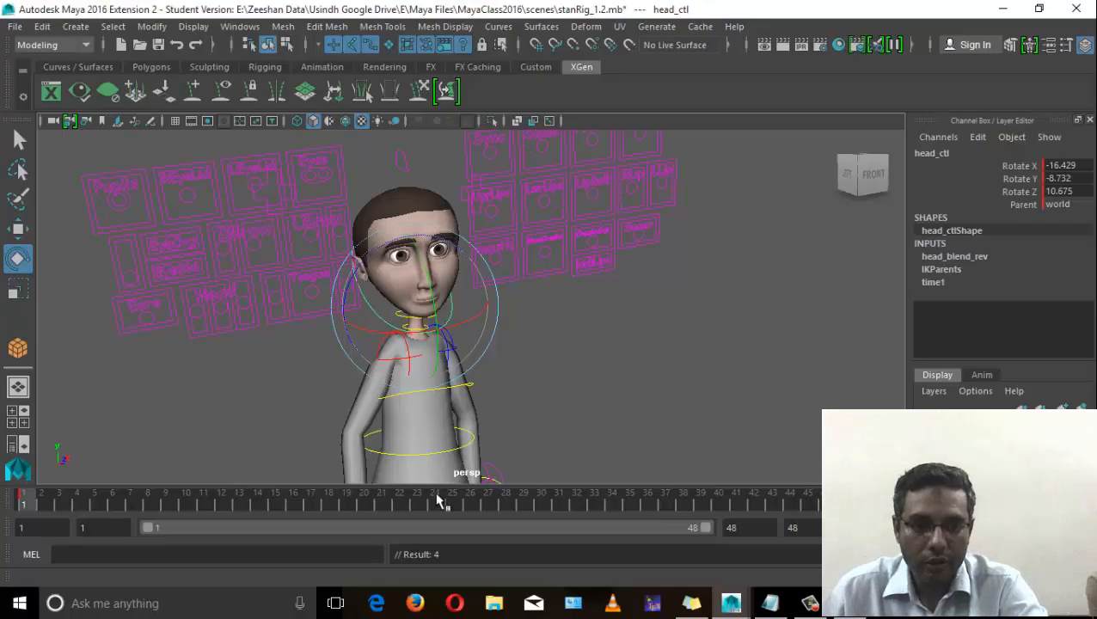
At frame 24, rotate the head control to about X 6.3, Y -20.5, Z 4.6 and key it.
click(435, 503)
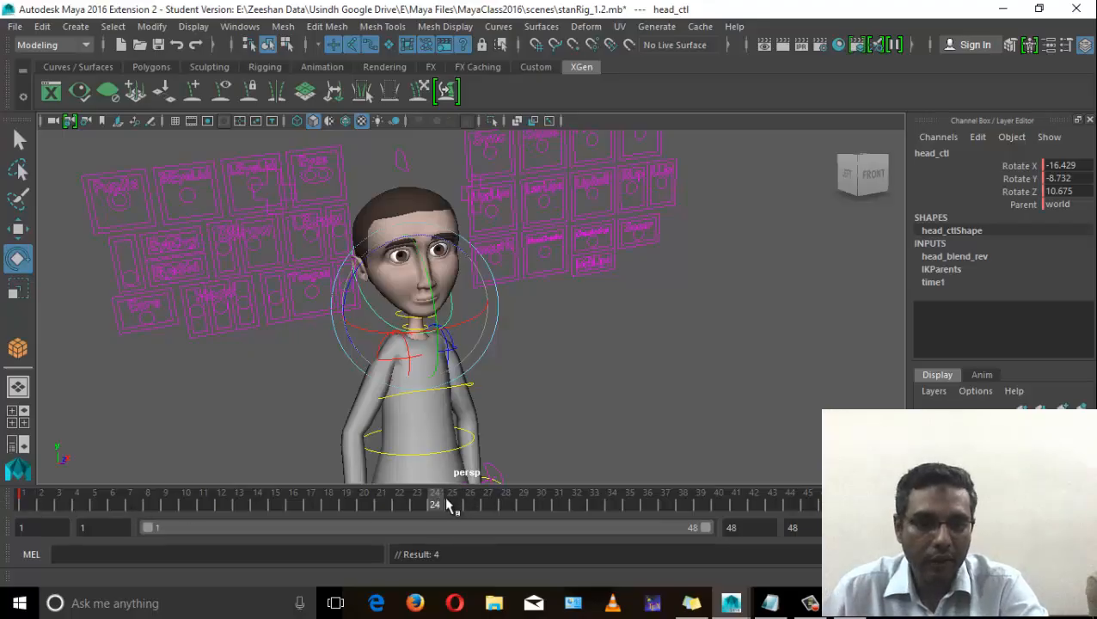
mouse_move(435, 295)
mouse_down()
mouse_move(456, 314)
mouse_move(442, 309)
mouse_up()
key(s)
alt+drag(540, 397, 549, 378)
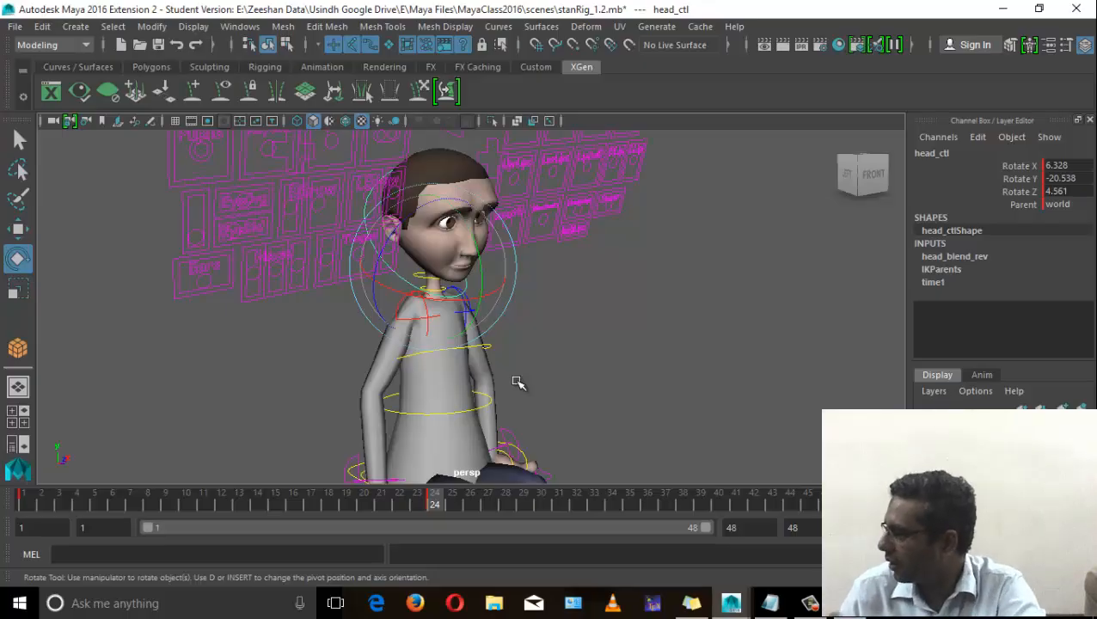
Shift the left leg's IK control about 2.5 outward in X and rotate the foot to about X 6.3, Z 11.8.
alt+drag(585, 416, 453, 465)
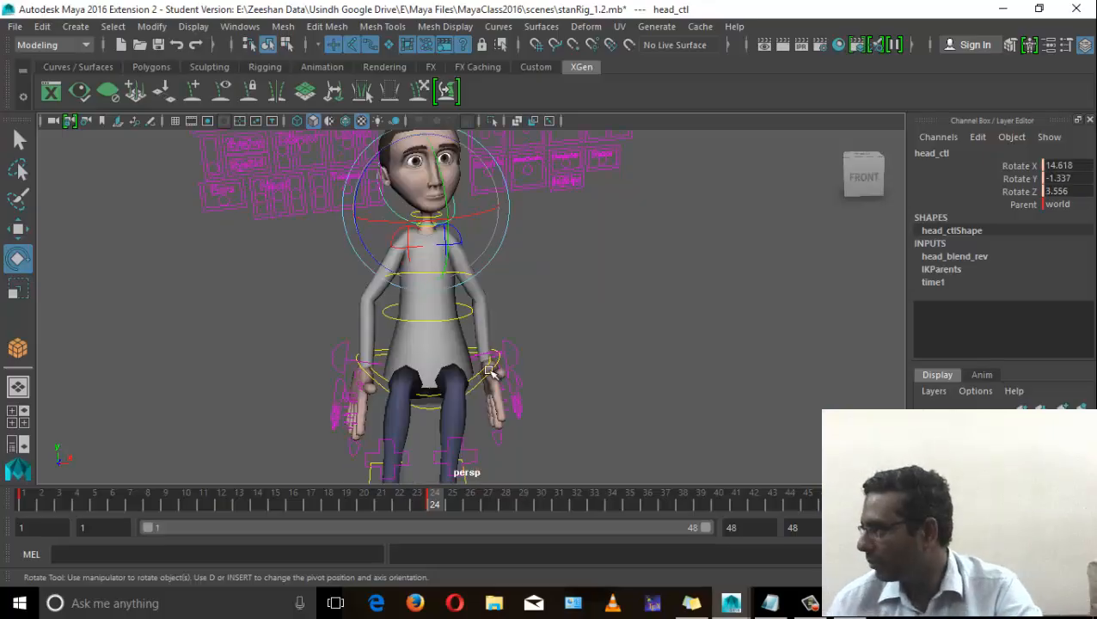
alt+drag(457, 376, 460, 449)
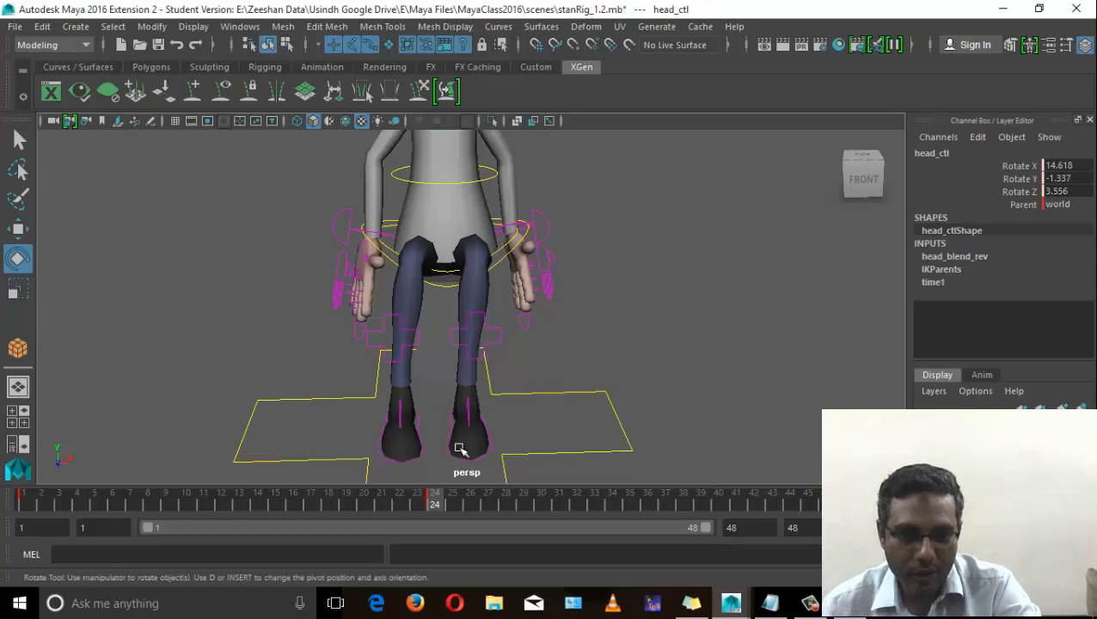
click(485, 440)
key(w)
drag(526, 406, 547, 404)
key(e)
drag(522, 358, 533, 327)
key(q)
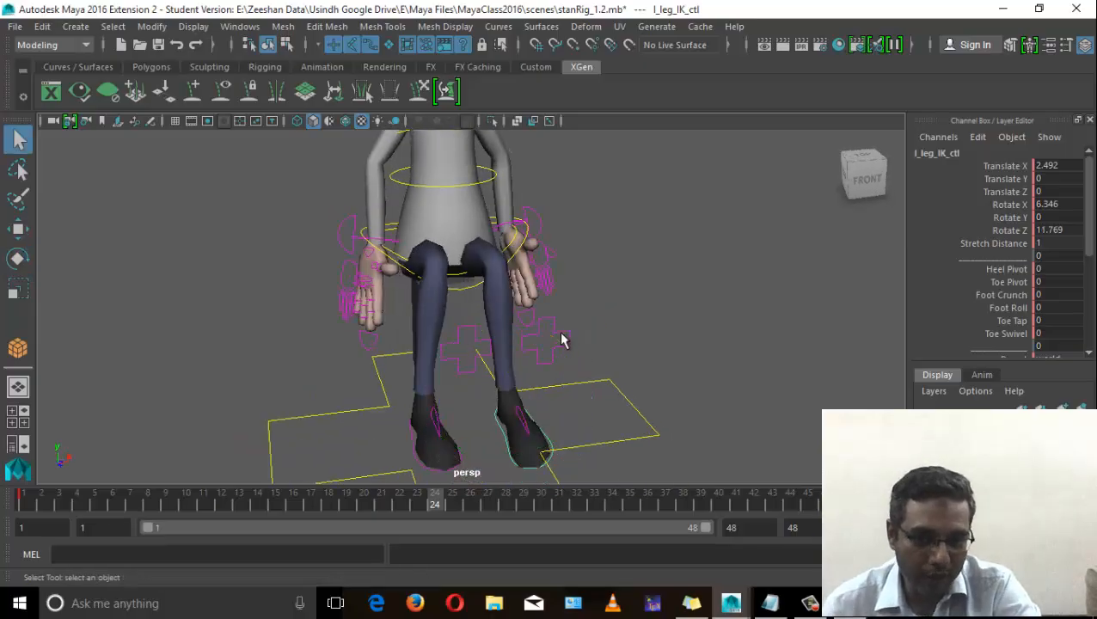
Move the left knee's pole vector control outward and the right knee's to about -4.4 in X to spread the knees.
click(563, 337)
key(e)
key(w)
drag(607, 348, 692, 331)
click(461, 330)
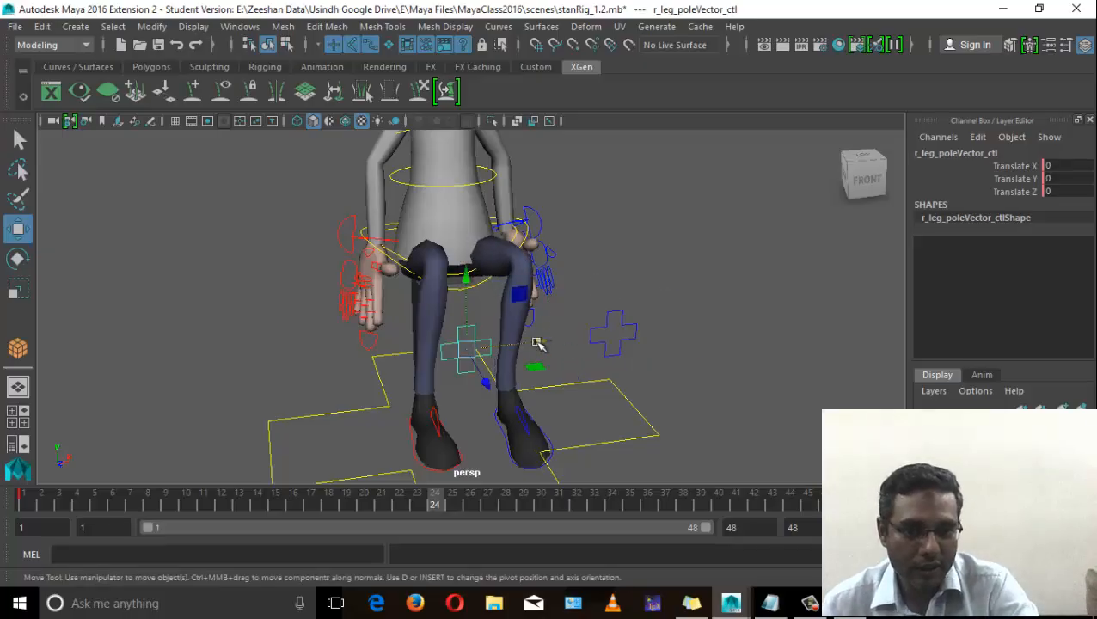
drag(538, 343, 485, 348)
Turn the head control to about X 38.9, Y 5.2, Z 2.1 at frame 24.
alt+drag(482, 393, 404, 361)
alt+middle_drag(477, 320, 484, 428)
alt+drag(484, 428, 508, 321)
alt+middle_drag(492, 176, 501, 290)
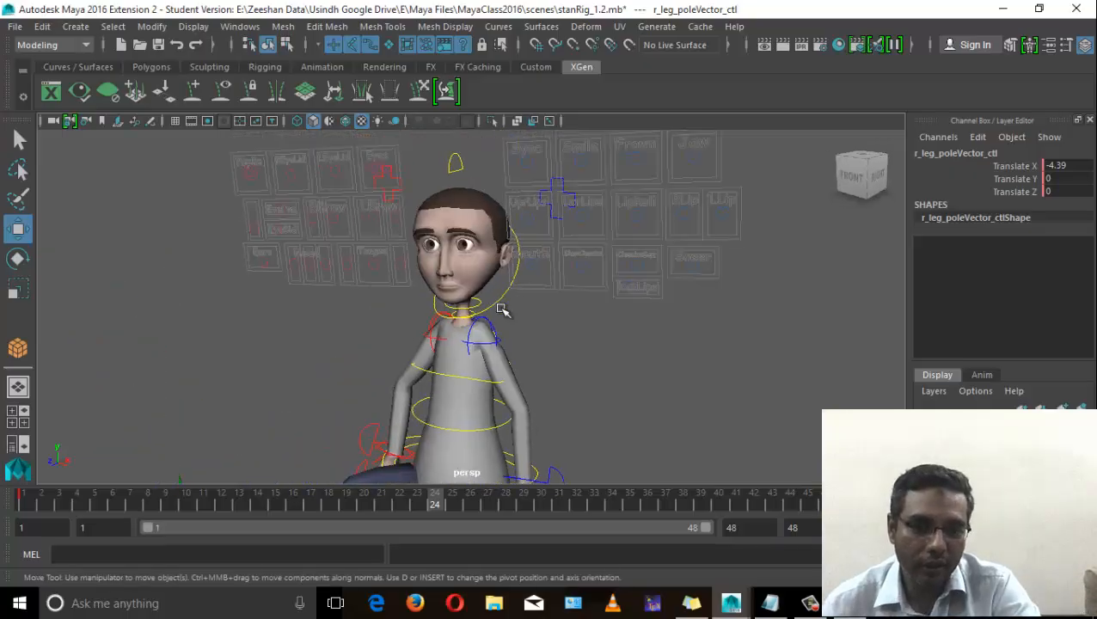
click(503, 310)
key(e)
mouse_move(503, 310)
mouse_down()
mouse_move(490, 275)
mouse_move(499, 297)
mouse_up()
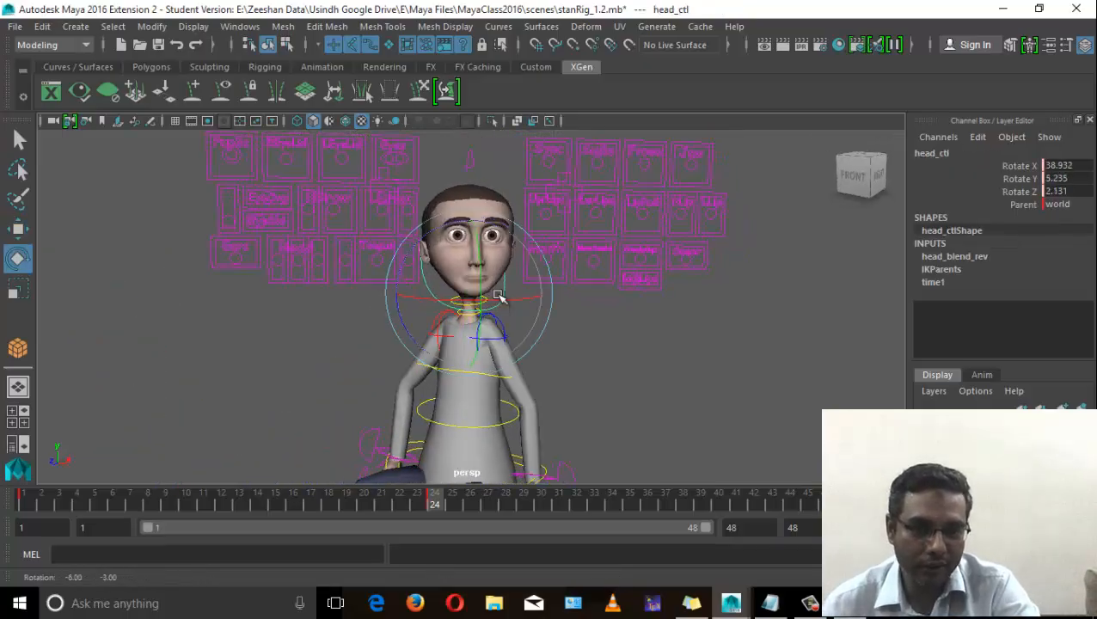
Select all of the character's rig controls and key the seated pose at frame 24.
scroll(527, 354, down, 2)
alt+middle_drag(523, 388, 470, 303)
alt+drag(470, 306, 391, 267)
key(q)
click(388, 265)
key(e)
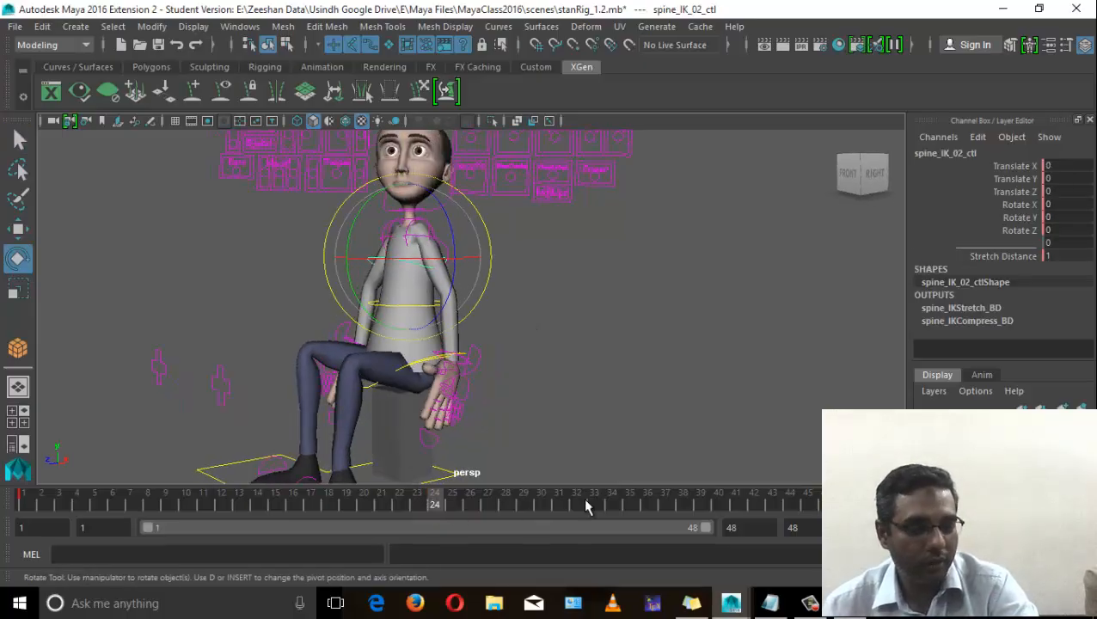
scroll(483, 362, down, 3)
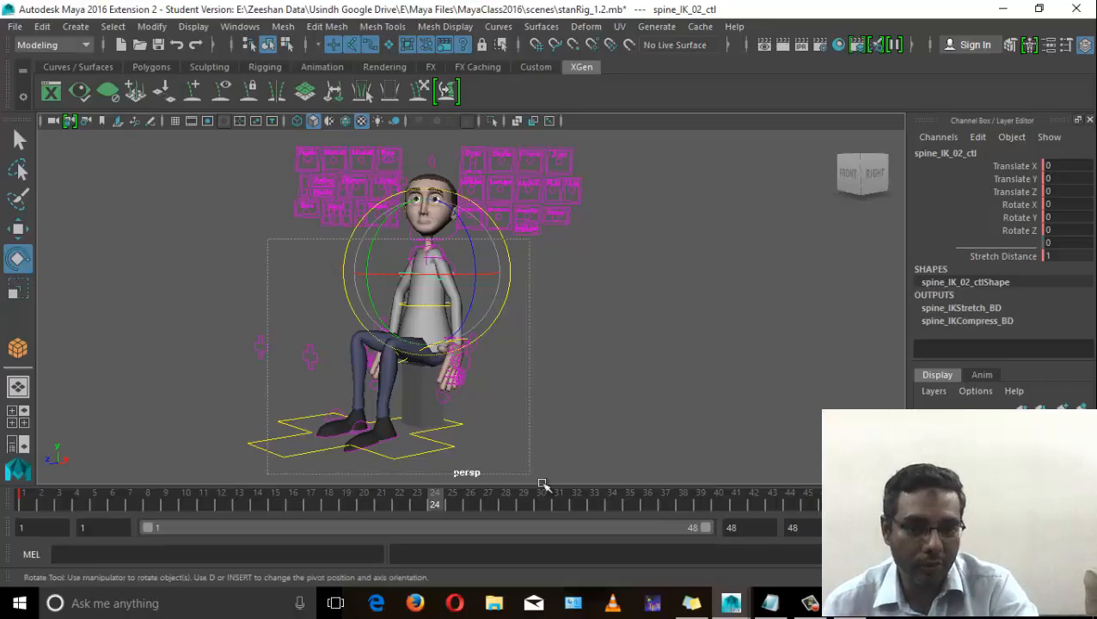
drag(599, 507, 597, 506)
alt+middle_drag(572, 372, 572, 379)
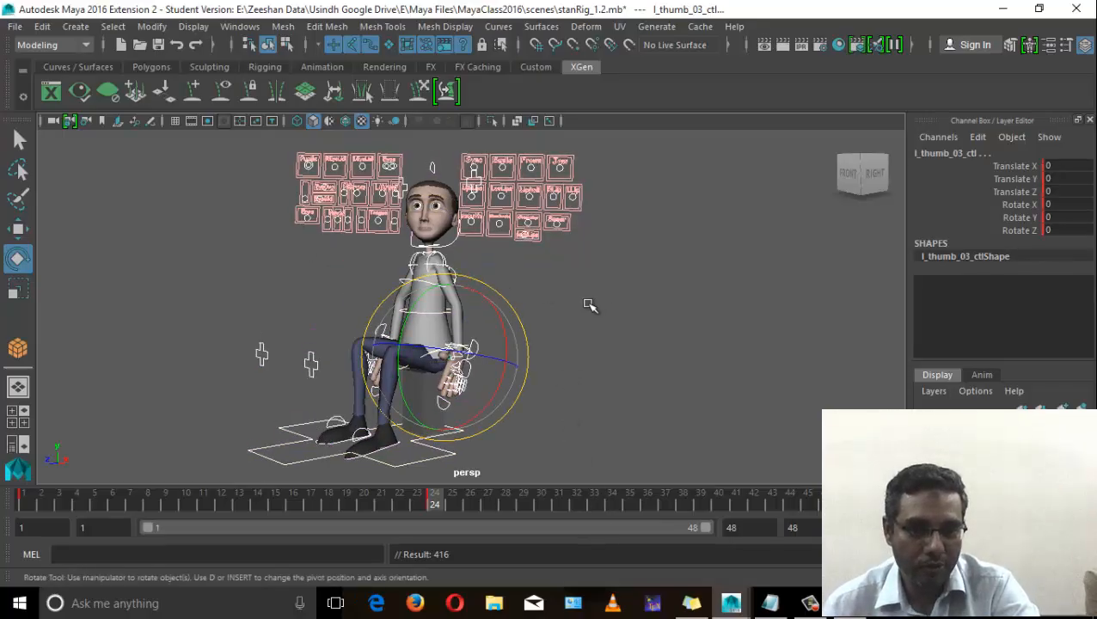
Reselect the character's rig controls, key them at frame 24 again and clear the selection.
alt+drag(589, 304, 540, 338)
click(334, 306)
drag(331, 306, 605, 445)
key(s)
alt+drag(504, 392, 625, 379)
click(608, 375)
key(q)
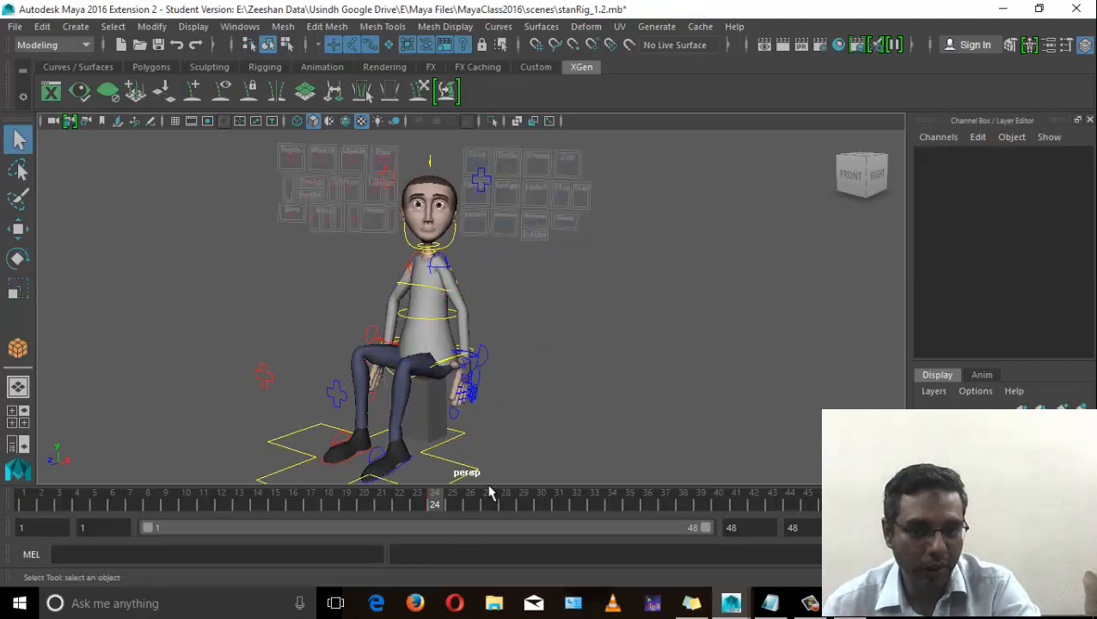
Scrub back to frame 1 and play the sit-down animation to review the motion.
drag(434, 502, 422, 548)
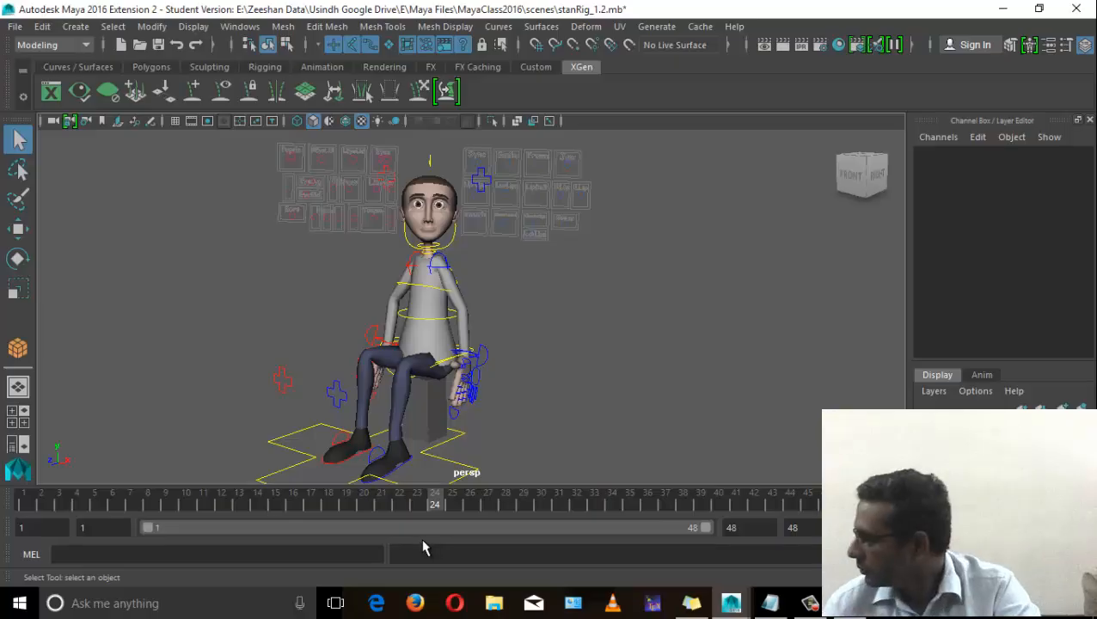
drag(383, 495, 15, 499)
click(929, 502)
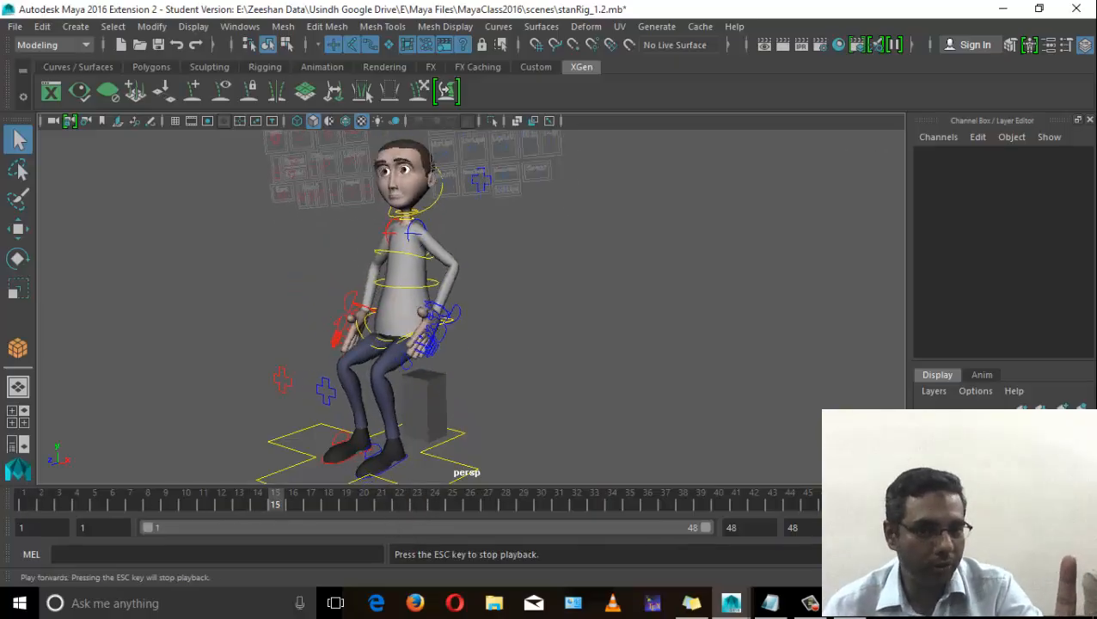
click(1014, 501)
Near the end of the time range, move the left arm's IK control forward to about X -12.7, Y -23.6, Z -0.5.
drag(408, 501, 820, 527)
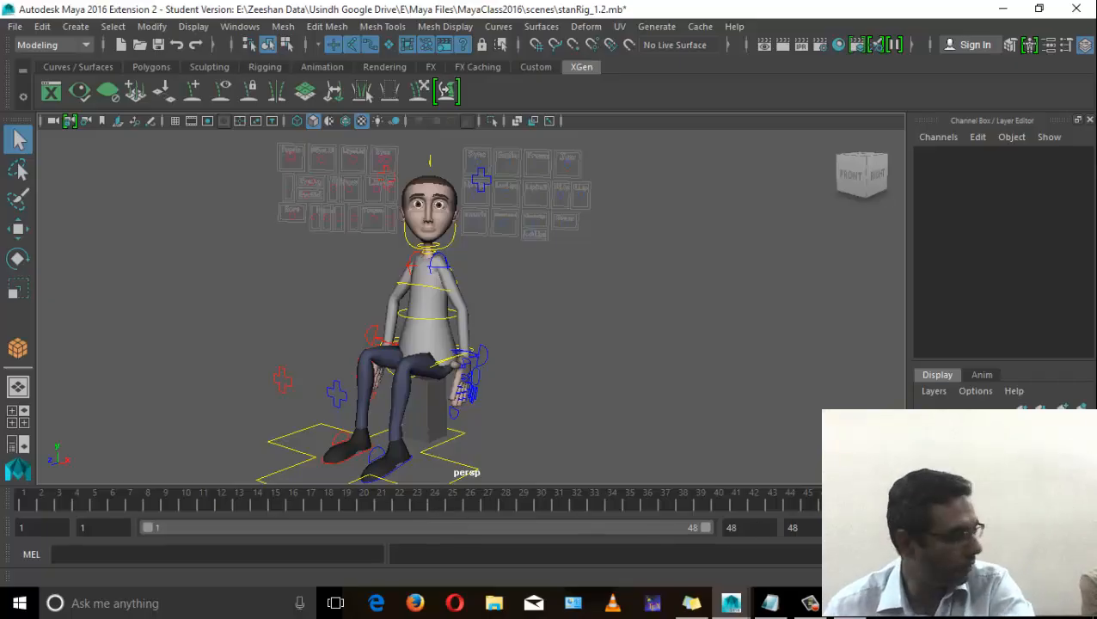
alt+drag(278, 423, 404, 399)
scroll(516, 413, up, 5)
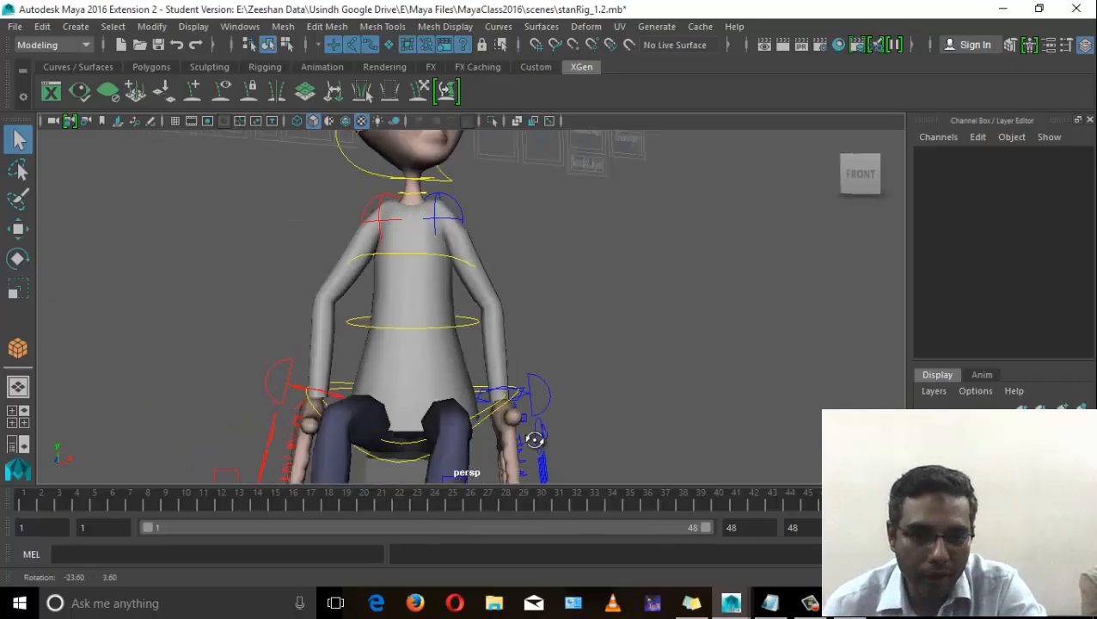
click(516, 398)
alt+drag(515, 398, 440, 434)
key(w)
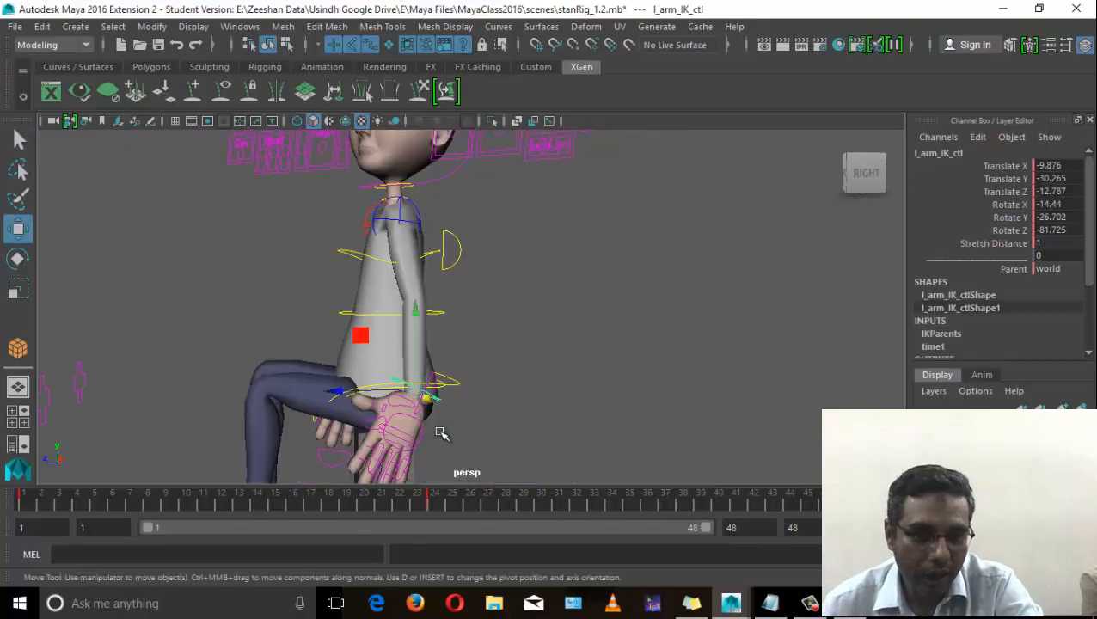
drag(421, 387, 360, 313)
Reset the left arm IK control's rotation to 0 on all axes and turn the hand inward over the lap.
key(e)
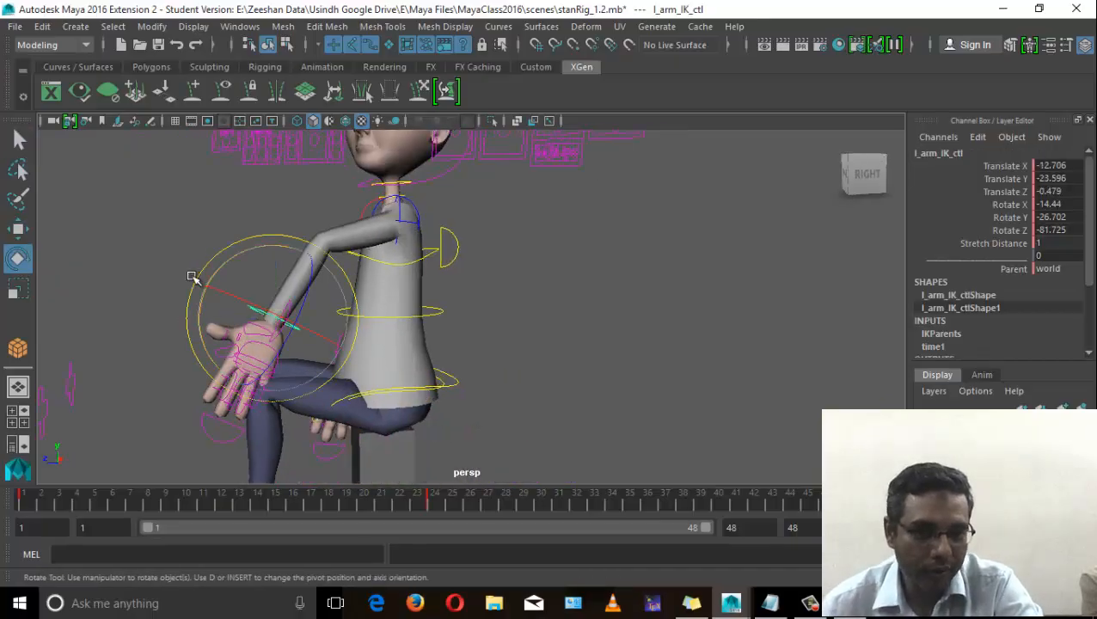
drag(273, 324, 262, 290)
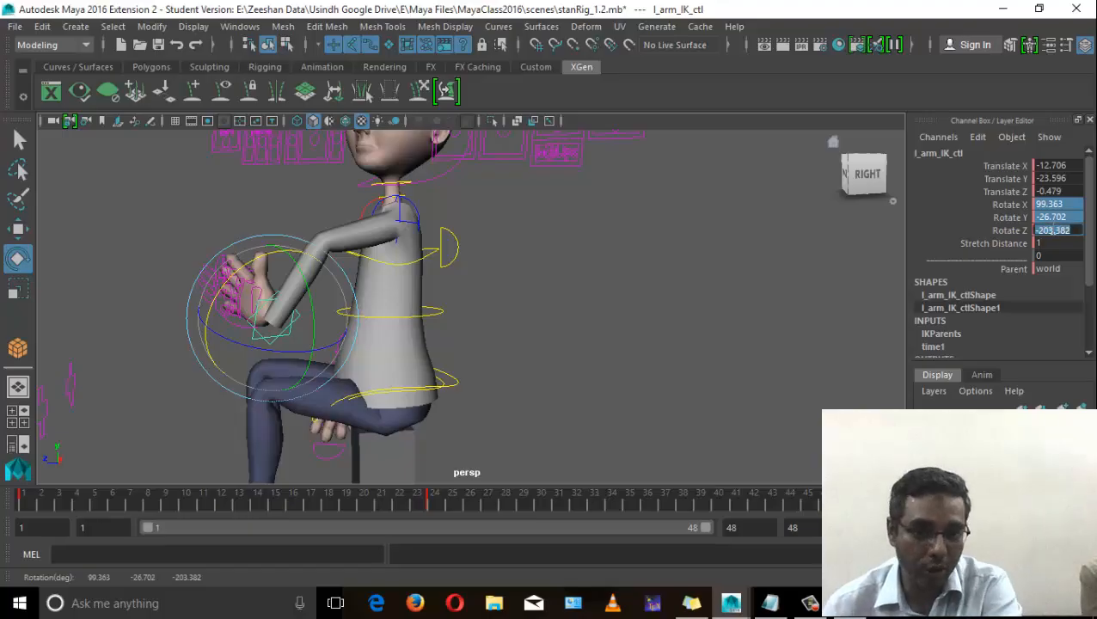
key(Return)
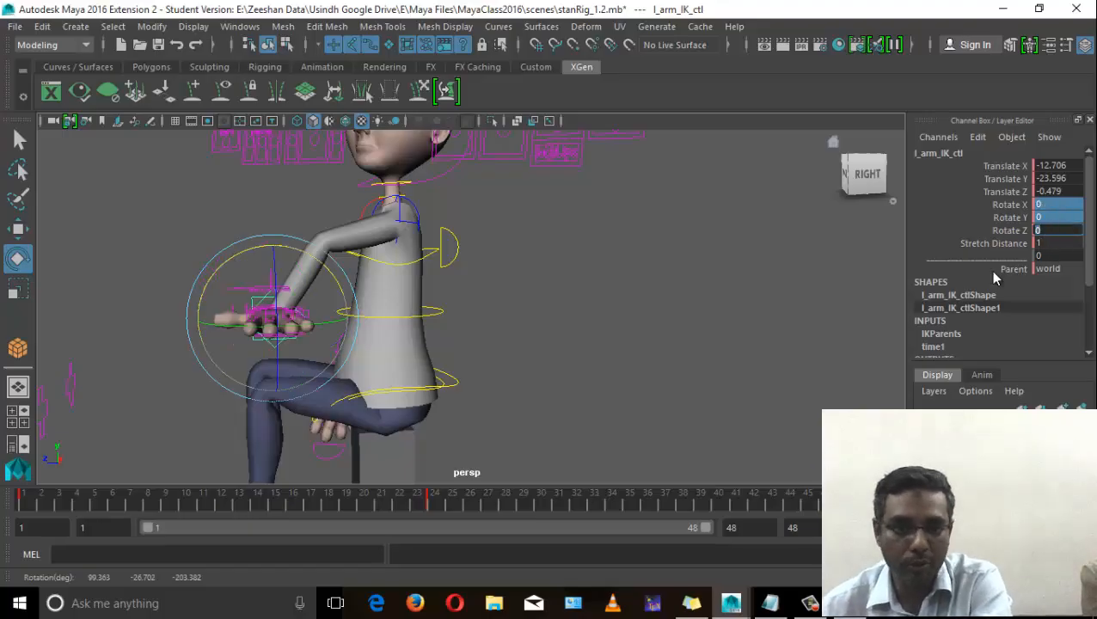
alt+drag(422, 335, 645, 325)
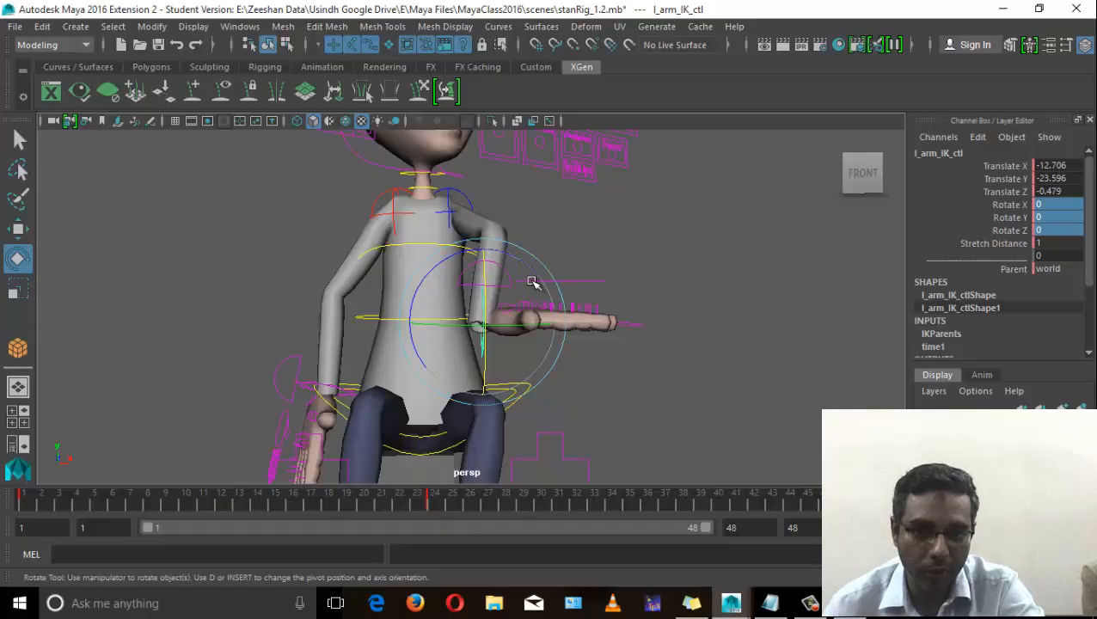
drag(411, 296, 548, 299)
drag(493, 352, 429, 357)
Reset the right arm IK control's rotation to 0, then turn the hand inward and bring it forward over the lap.
alt+drag(378, 387, 382, 421)
click(408, 399)
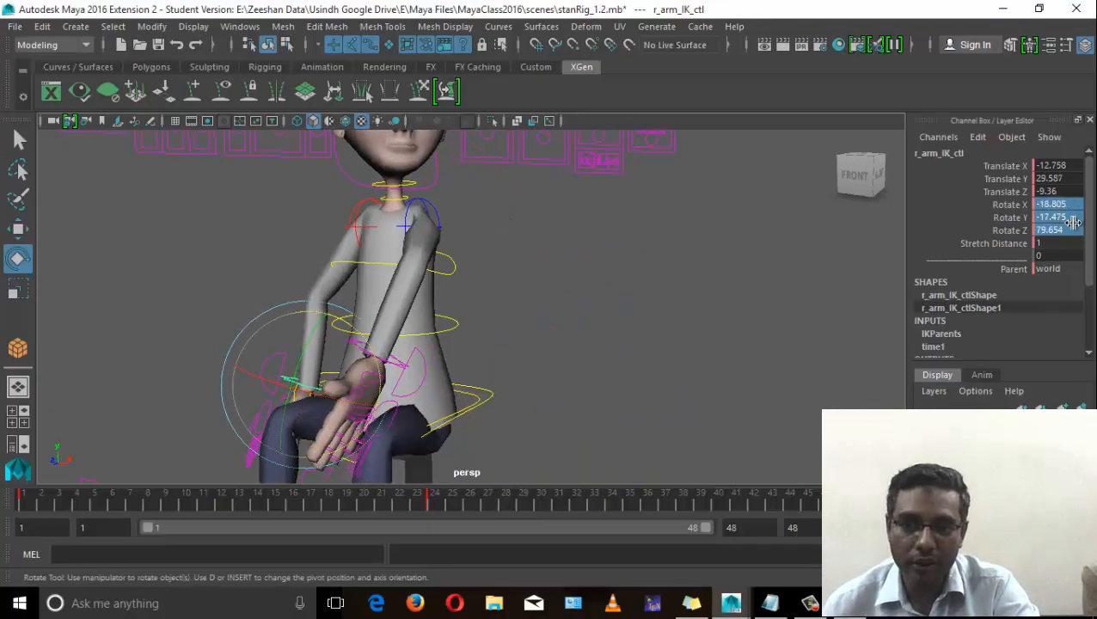
key(Return)
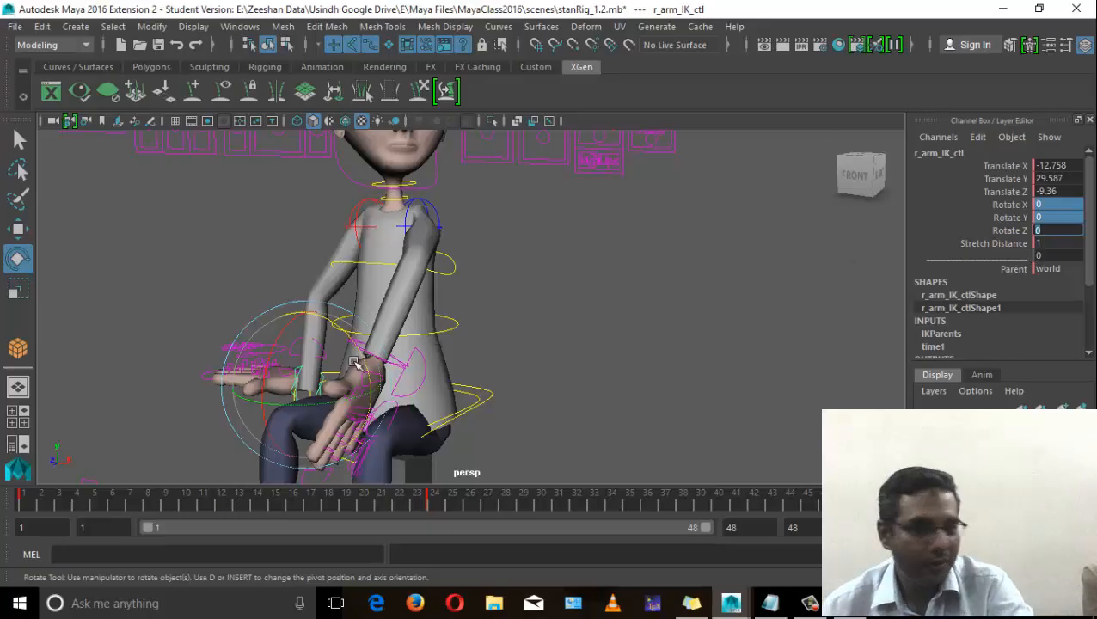
drag(342, 361, 482, 404)
alt+drag(660, 352, 314, 346)
key(w)
key(e)
key(w)
alt+drag(222, 365, 407, 307)
Rotate the right clavicle control to about Y -7, Z -12.
click(420, 286)
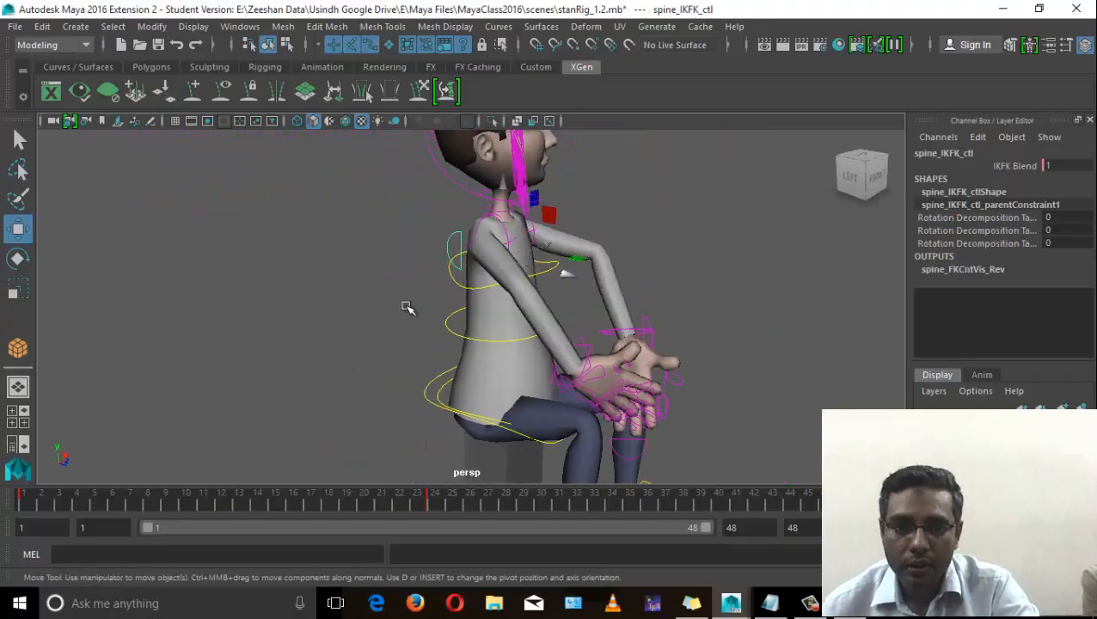
alt+drag(497, 266, 480, 247)
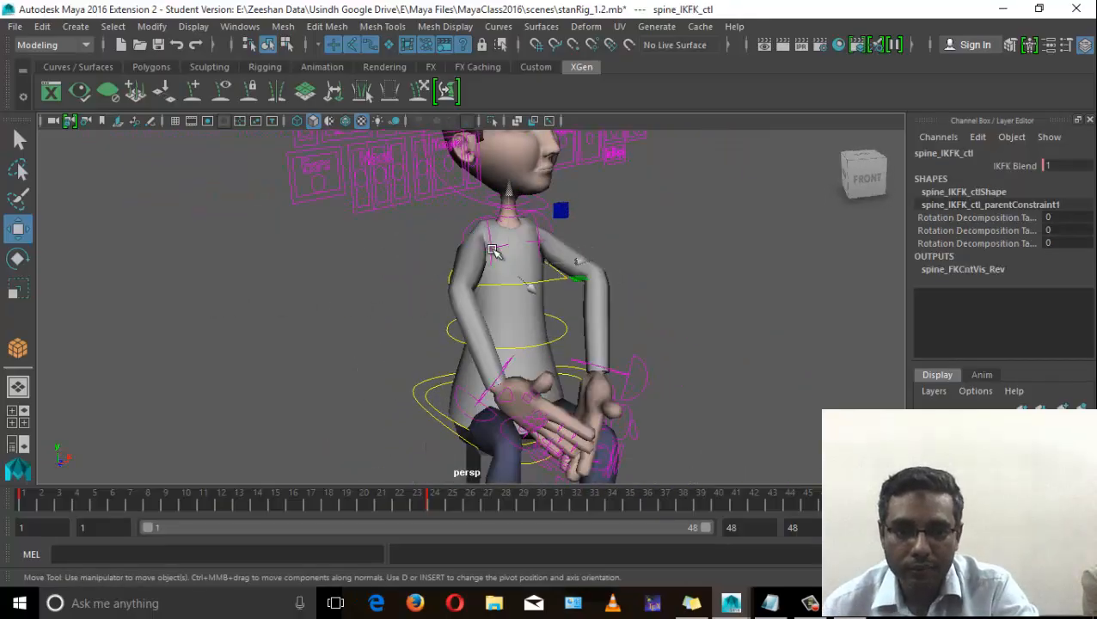
click(488, 254)
alt+drag(492, 286, 526, 274)
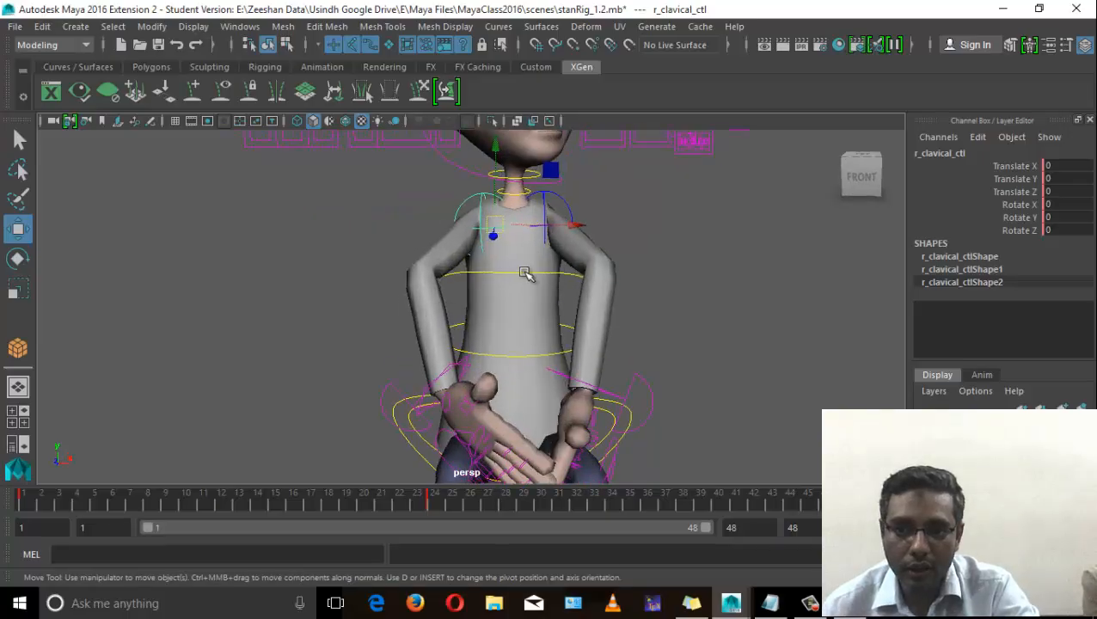
key(e)
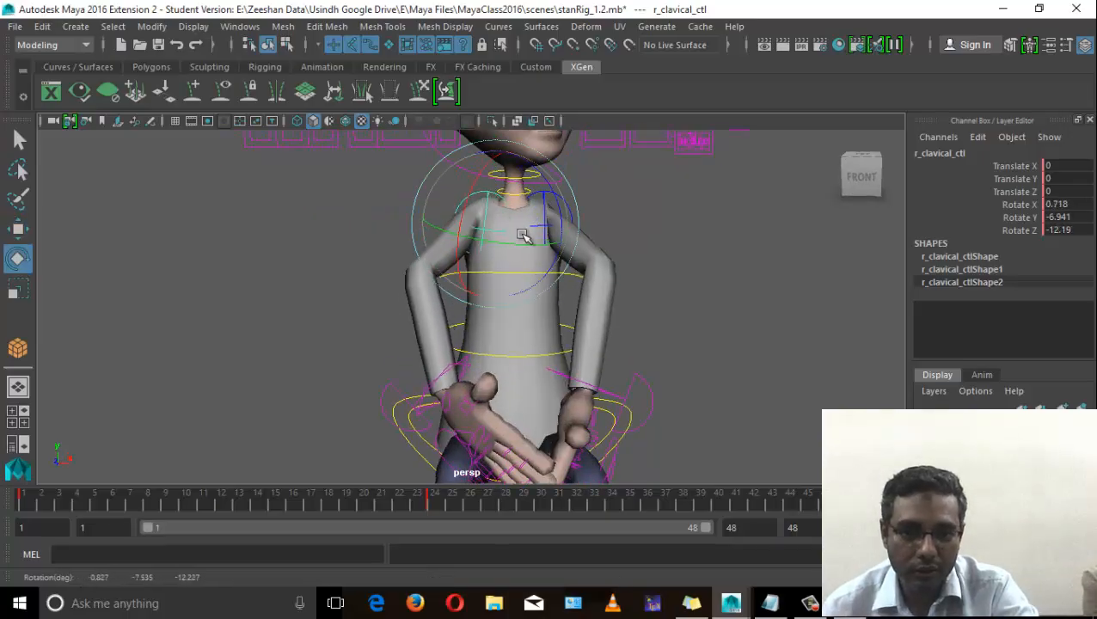
Position the arm pole vector controls near the elbows, with the left one at about X -0.5, Y -23, Z 5.
alt+drag(466, 288, 330, 328)
click(409, 359)
key(w)
alt+drag(333, 334, 295, 394)
click(295, 394)
click(296, 397)
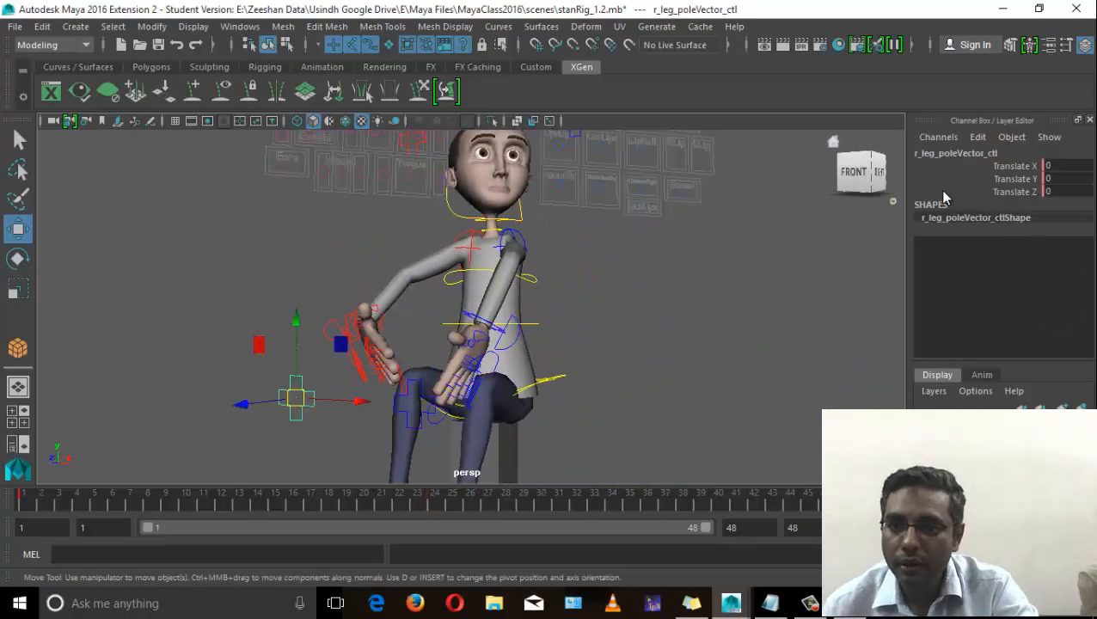
alt+drag(593, 258, 763, 342)
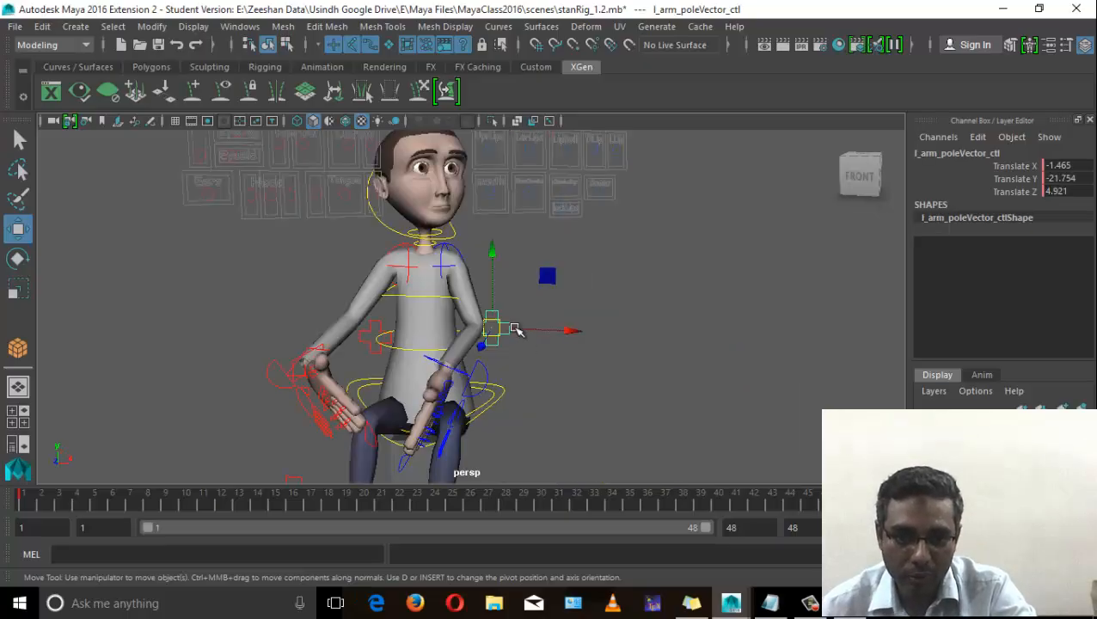
drag(490, 325, 515, 332)
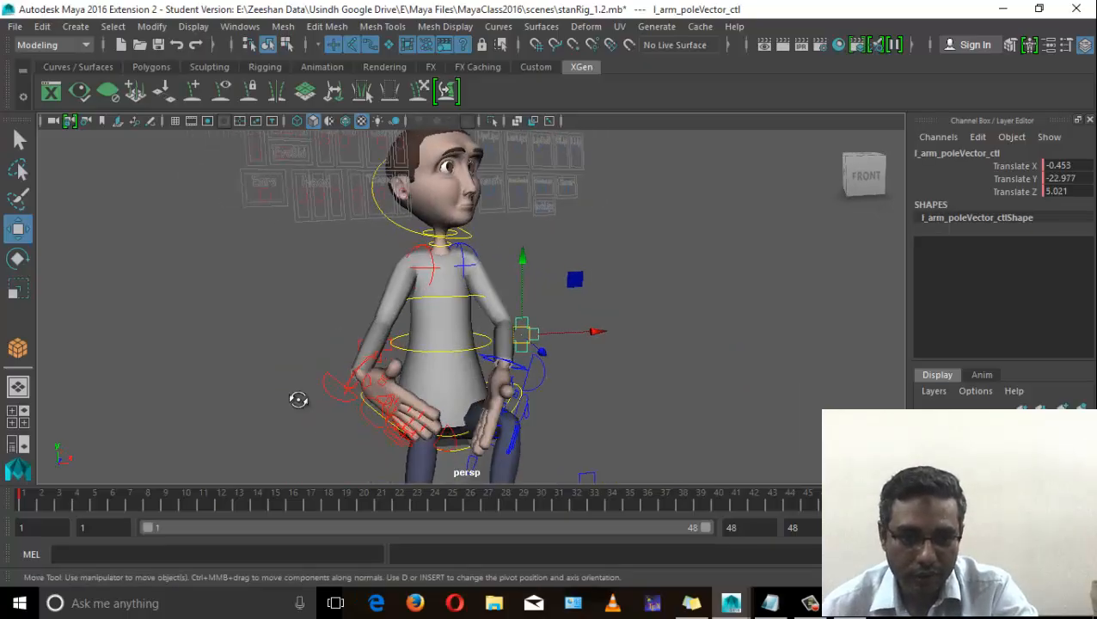
Move the right arm's IK control to about X -17.7, Y 25.3, Z -0.7, holding the hand above the thigh.
alt+drag(298, 399, 519, 410)
click(278, 349)
key(e)
key(w)
alt+right_drag(519, 410, 673, 387)
alt+drag(673, 387, 570, 252)
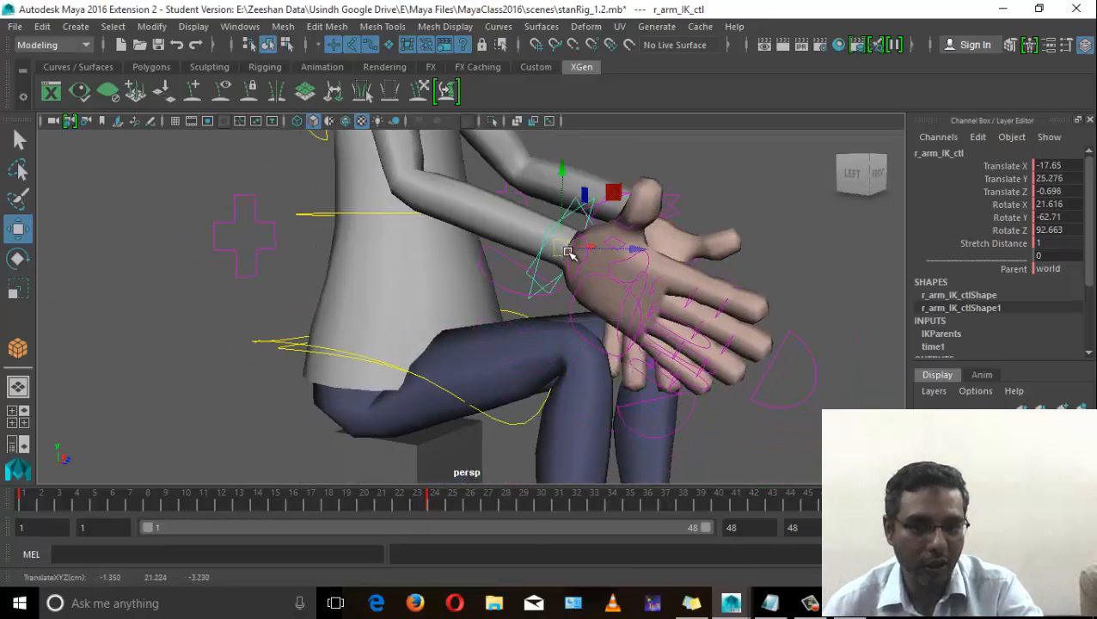
alt+middle_drag(571, 252, 610, 331)
alt+drag(610, 331, 513, 353)
alt+right_drag(514, 352, 447, 343)
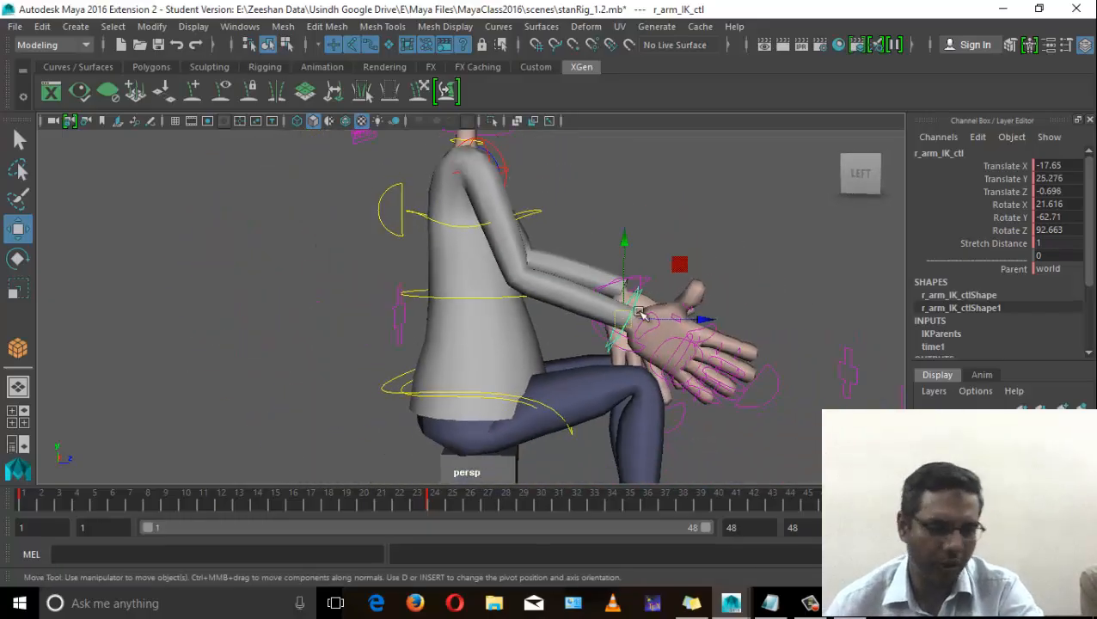
alt+middle_drag(640, 315, 571, 306)
Rotate the right hand's IK control to about X -3.6, Y -60.4, Z 138.1 and shift it to about X -16.7, Y 25.4, Z -0.9.
key(e)
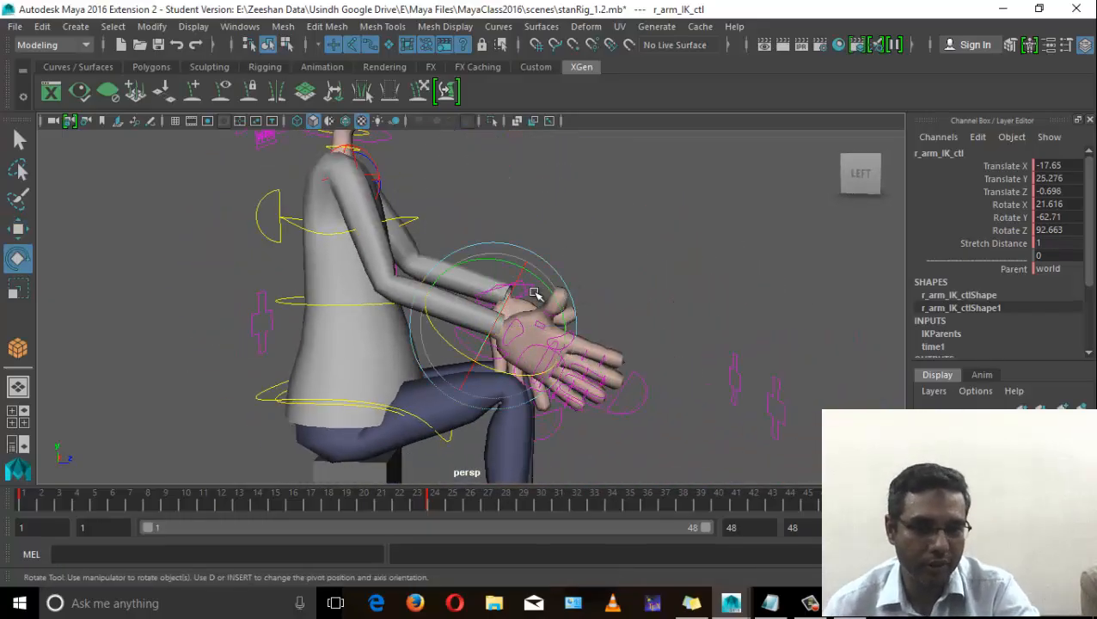
drag(534, 289, 544, 278)
drag(452, 353, 354, 308)
key(w)
alt+right_drag(361, 306, 398, 285)
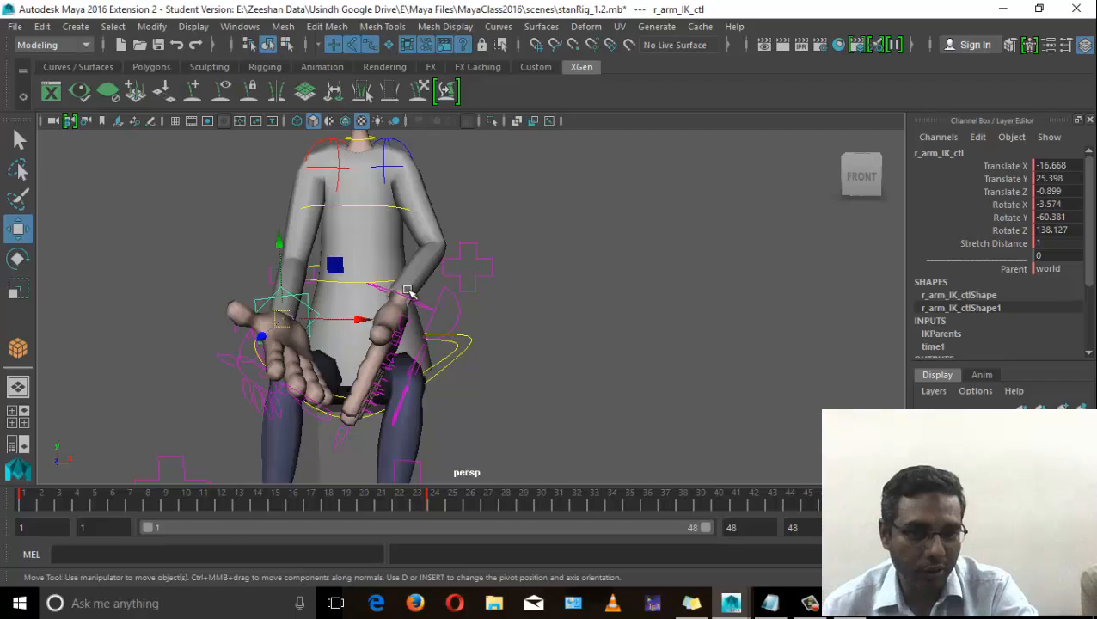
Rotate the left hand's IK control to about X 20.6, Y -73.6, Z -129.9.
click(408, 293)
key(e)
drag(380, 284, 356, 275)
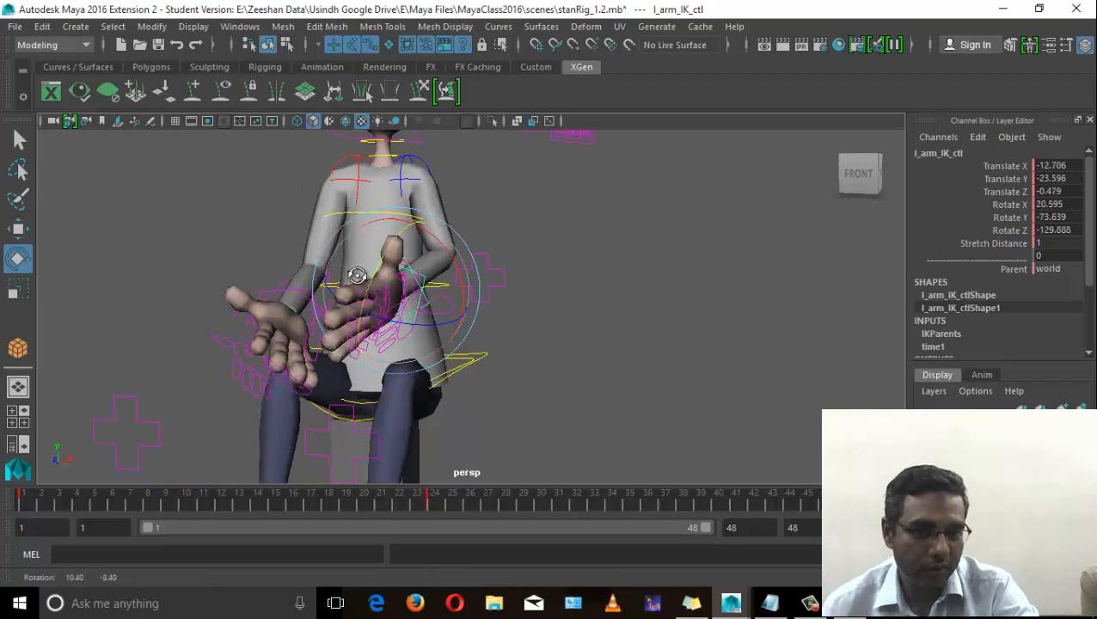
Turn the head control down toward the hands, to about X -11, Y -28, Z 8.9.
alt+middle_drag(357, 275, 365, 307)
click(348, 295)
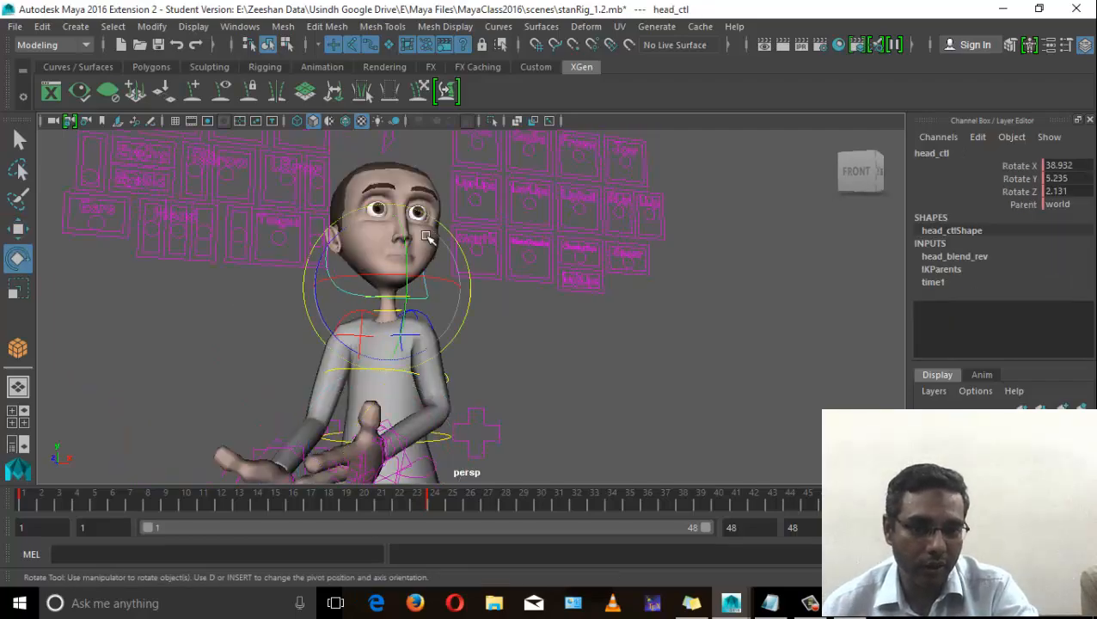
drag(348, 295, 473, 338)
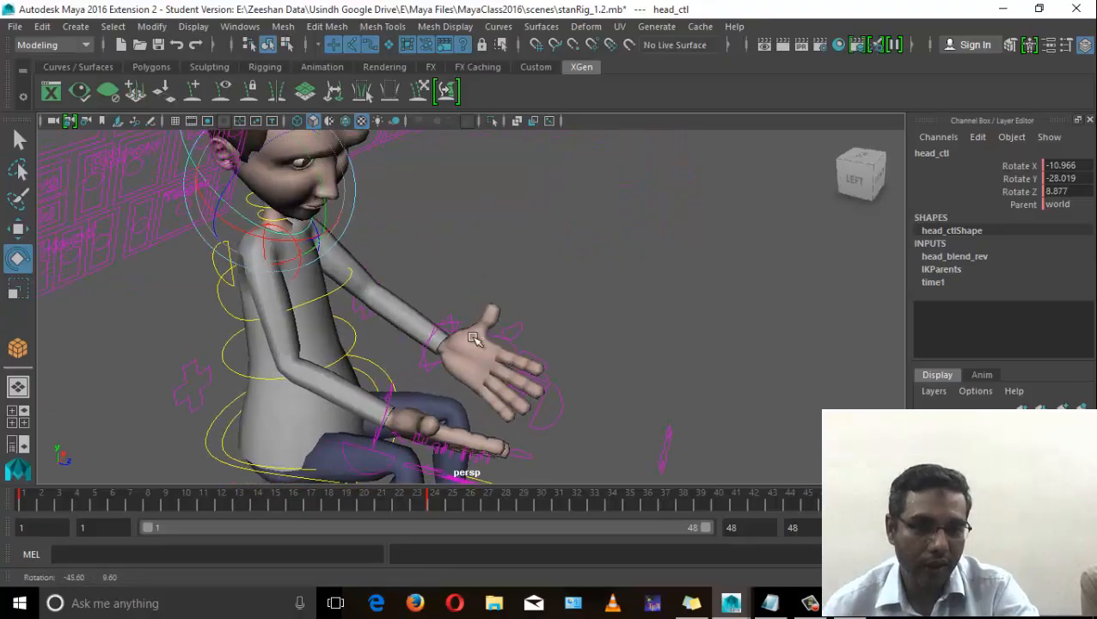
Rotate the upper spine IK control to about Y -22.2 and move it about 2.4 in Z to lean the torso.
click(344, 292)
key(w)
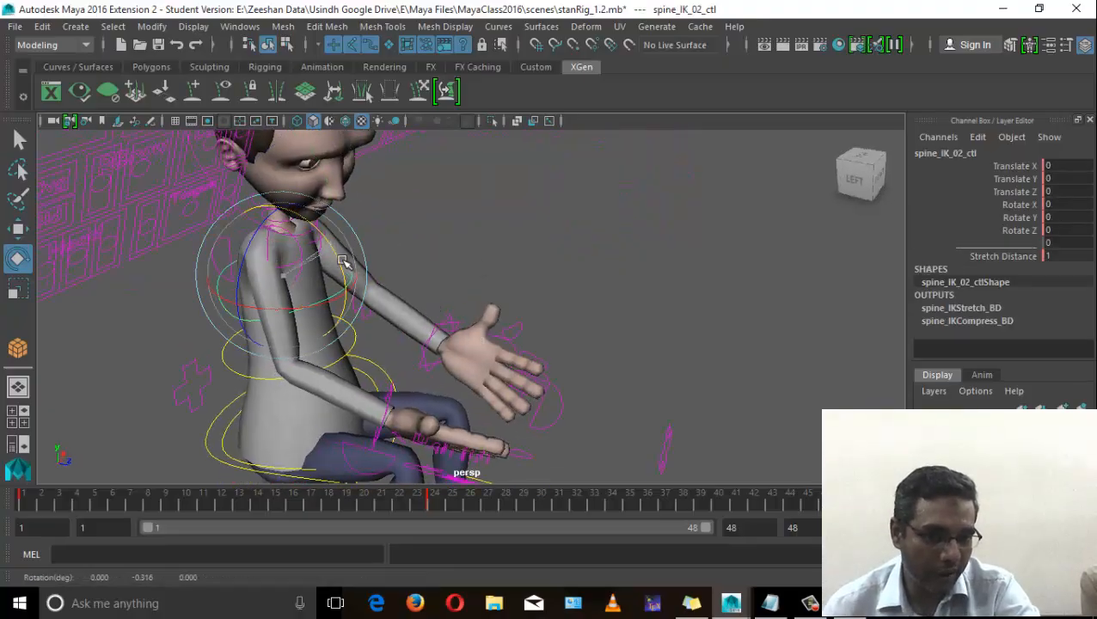
mouse_move(343, 263)
alt+mouse_down()
mouse_move(324, 294)
mouse_move(316, 258)
mouse_move(344, 259)
alt+mouse_up()
alt+drag(344, 260, 391, 347)
alt+middle_drag(391, 347, 390, 321)
alt+drag(390, 322, 274, 304)
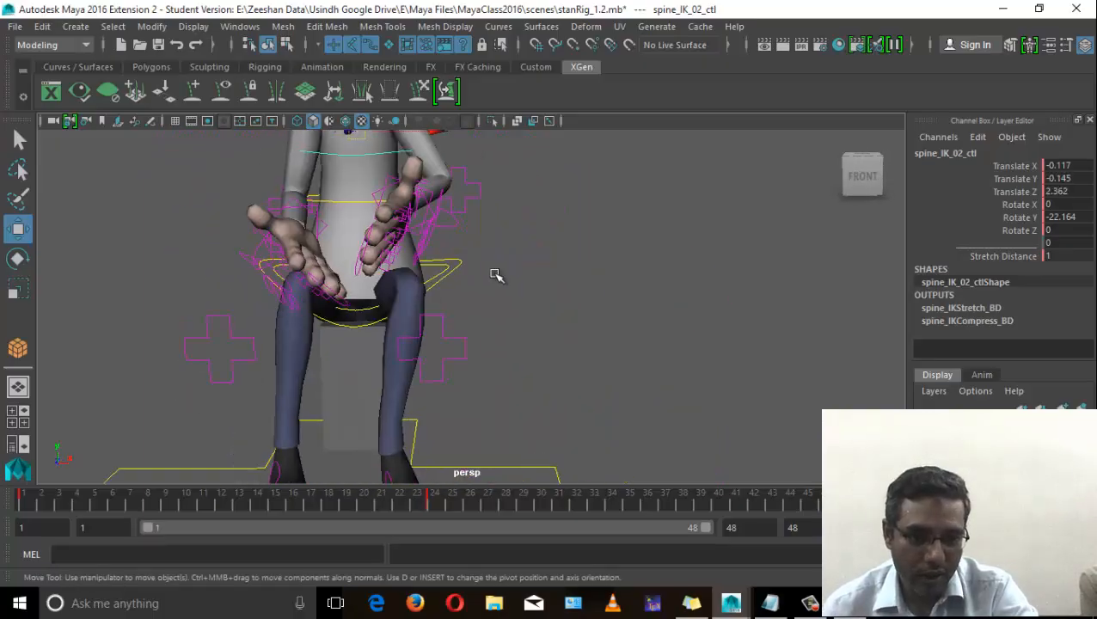
Move the left leg's IK control across the right foot to about X -5, Y 3, Z 4.7.
alt+drag(455, 274, 347, 360)
alt+middle_drag(347, 360, 372, 313)
alt+drag(373, 314, 362, 362)
click(435, 320)
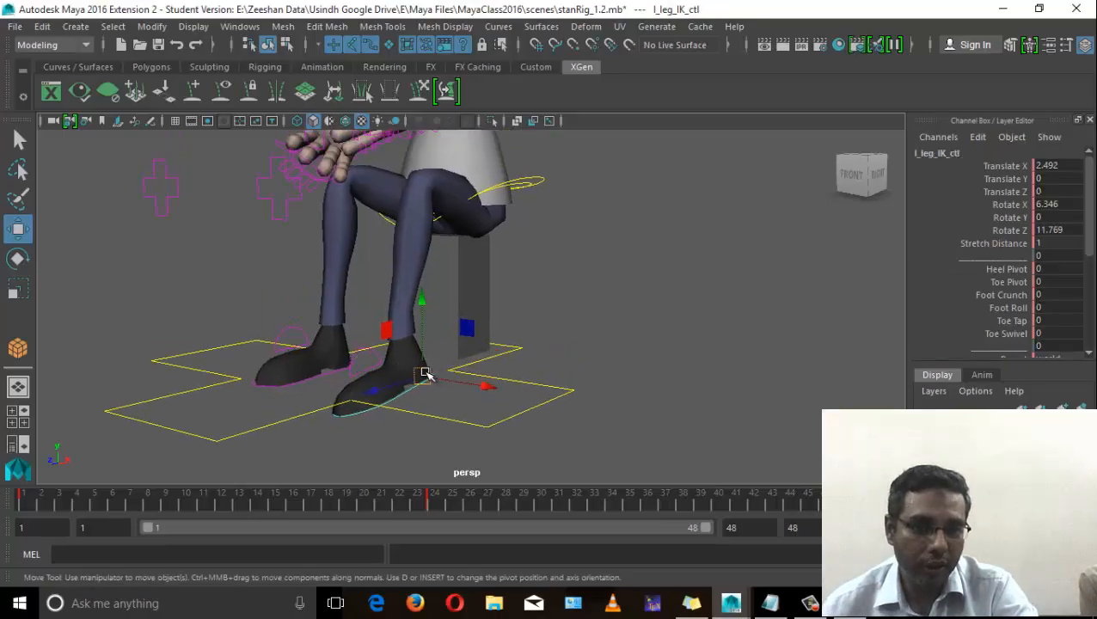
drag(427, 374, 399, 372)
Rotate the left leg's IK control to about X 30.6, Y -27.7, Z -32.6 to angle the crossed foot.
key(e)
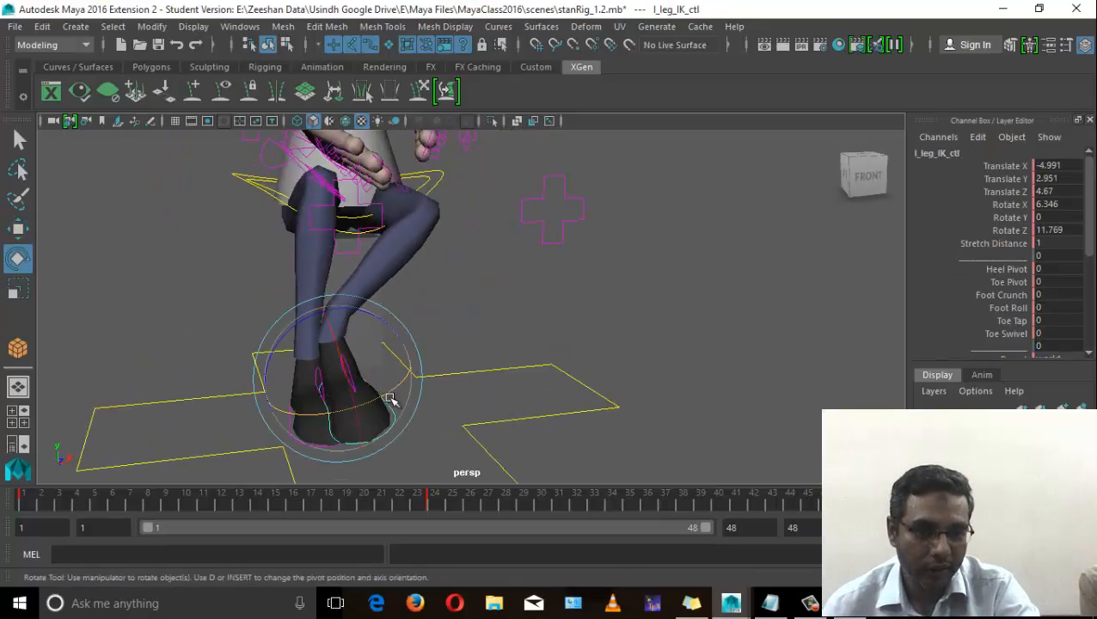
key(q)
key(e)
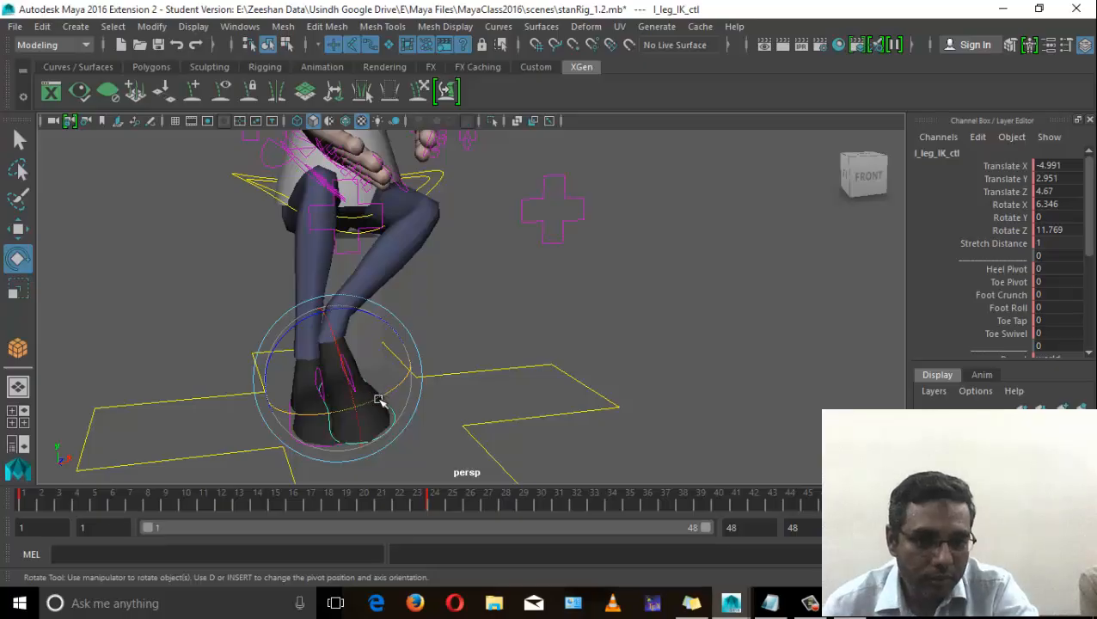
drag(379, 400, 326, 318)
Level the left foot to about -0.4 in Rotate X and lower its IK control to about X -6.3, Y -0.1, Z 4.8.
key(w)
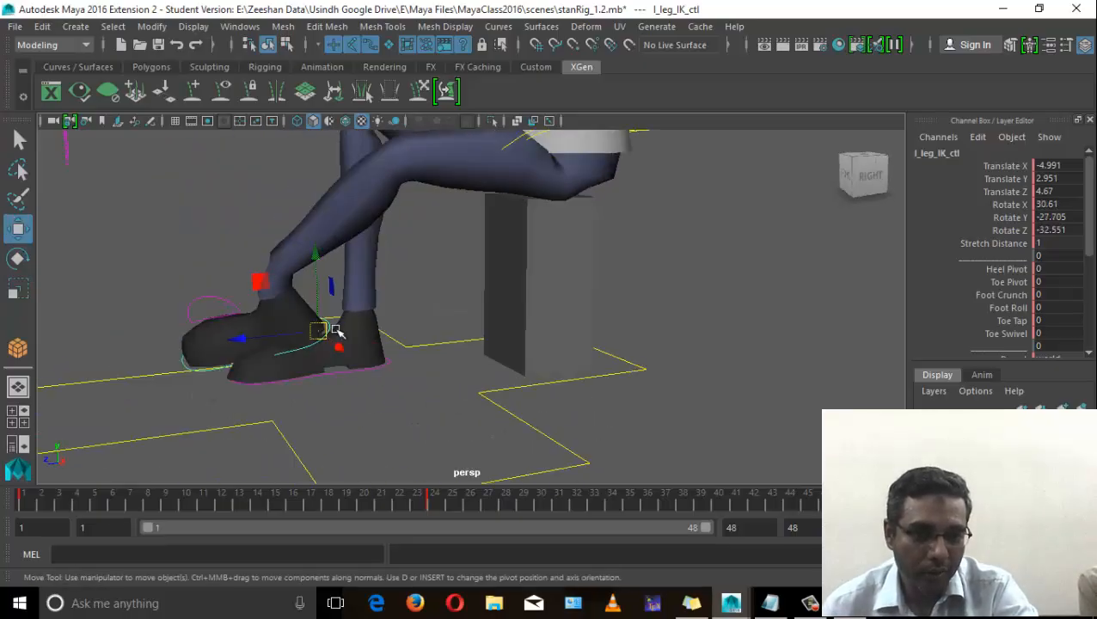
key(e)
drag(312, 275, 238, 405)
key(w)
click(298, 379)
click(301, 318)
alt+right_drag(237, 405, 275, 309)
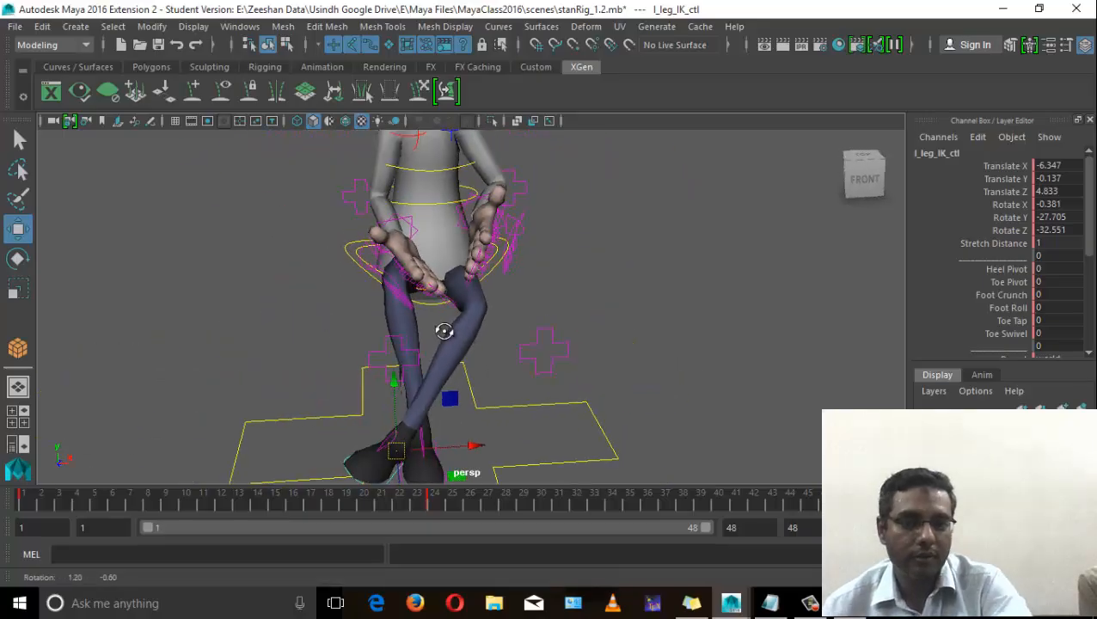
Select the body, arm and leg controls without the facial controls and key the cross-legged pose.
alt+drag(442, 331, 344, 337)
alt+right_drag(453, 352, 373, 345)
alt+drag(372, 346, 522, 361)
alt+middle_drag(521, 361, 506, 331)
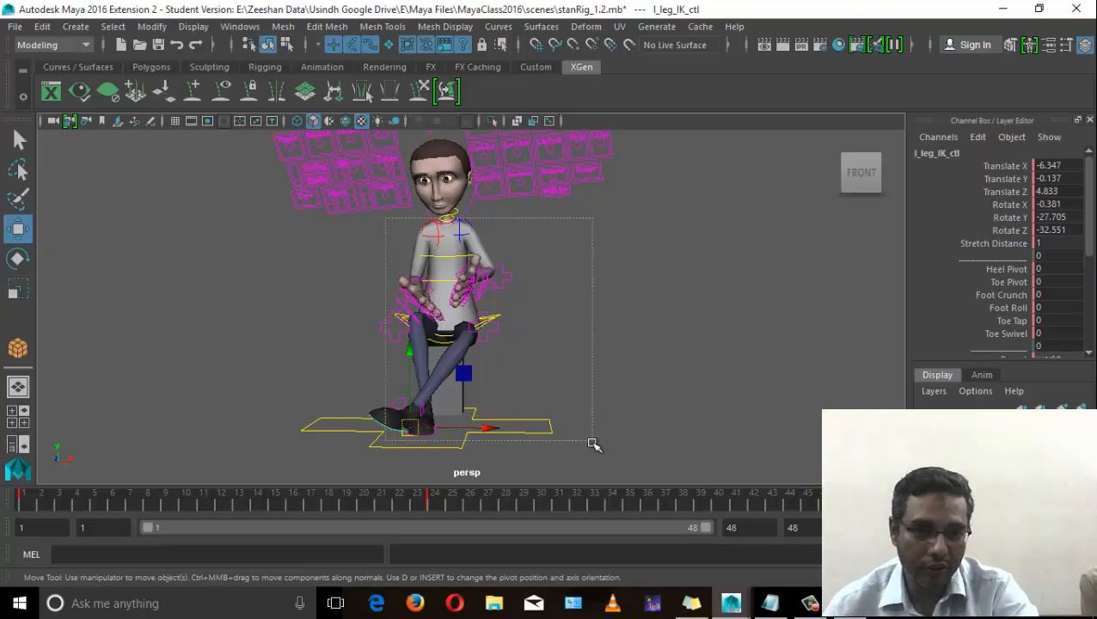
drag(593, 445, 623, 459)
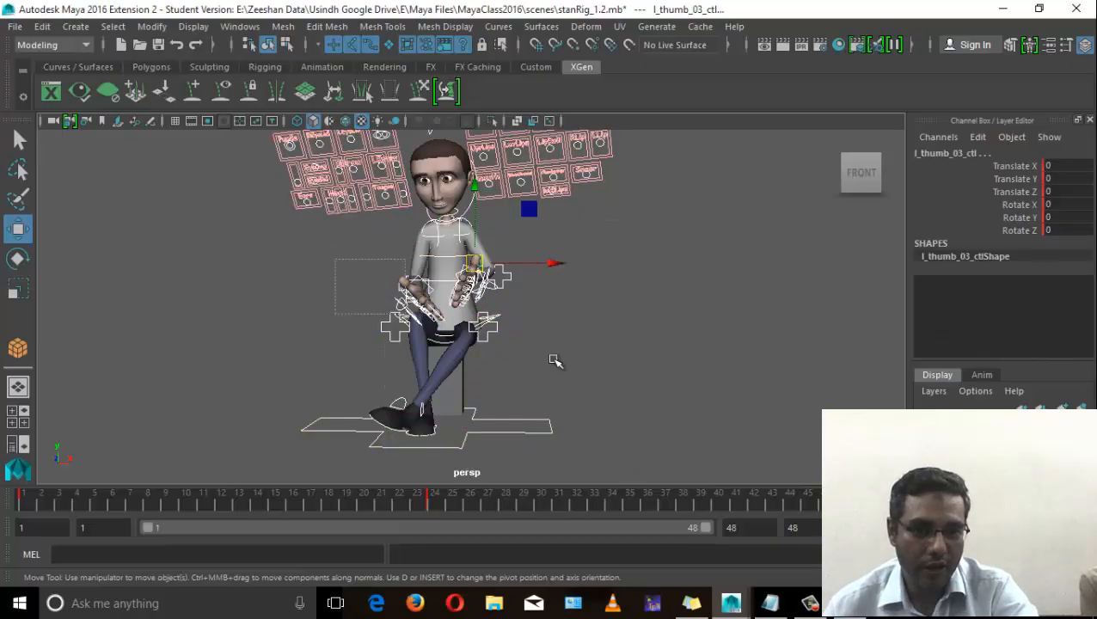
shift+drag(437, 375, 439, 376)
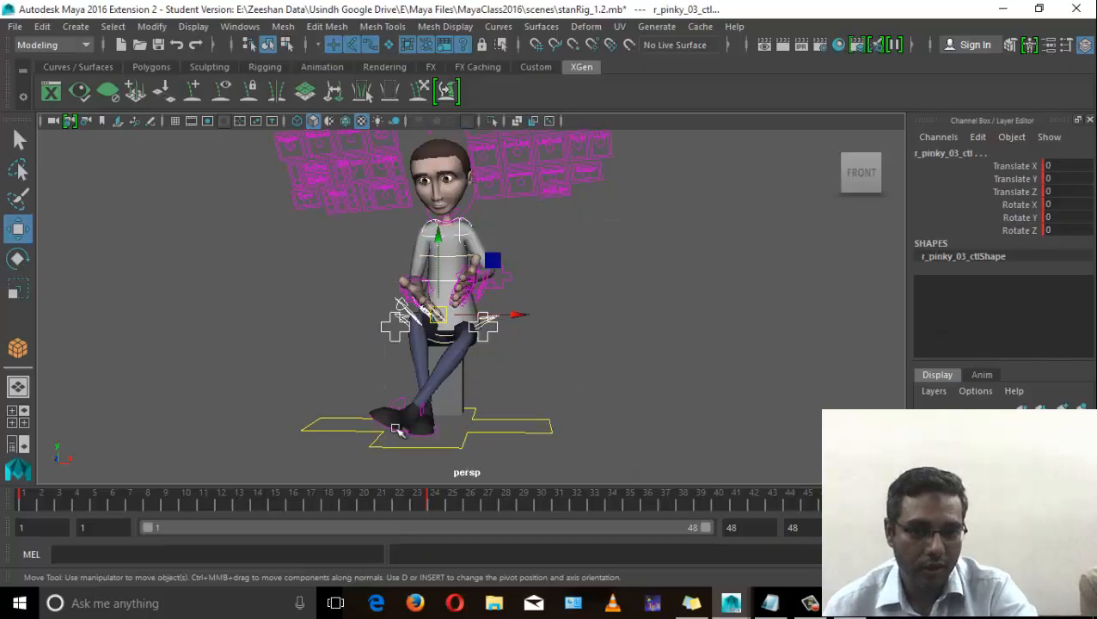
shift+drag(349, 386, 475, 447)
key(s)
alt+drag(647, 327, 622, 303)
click(638, 298)
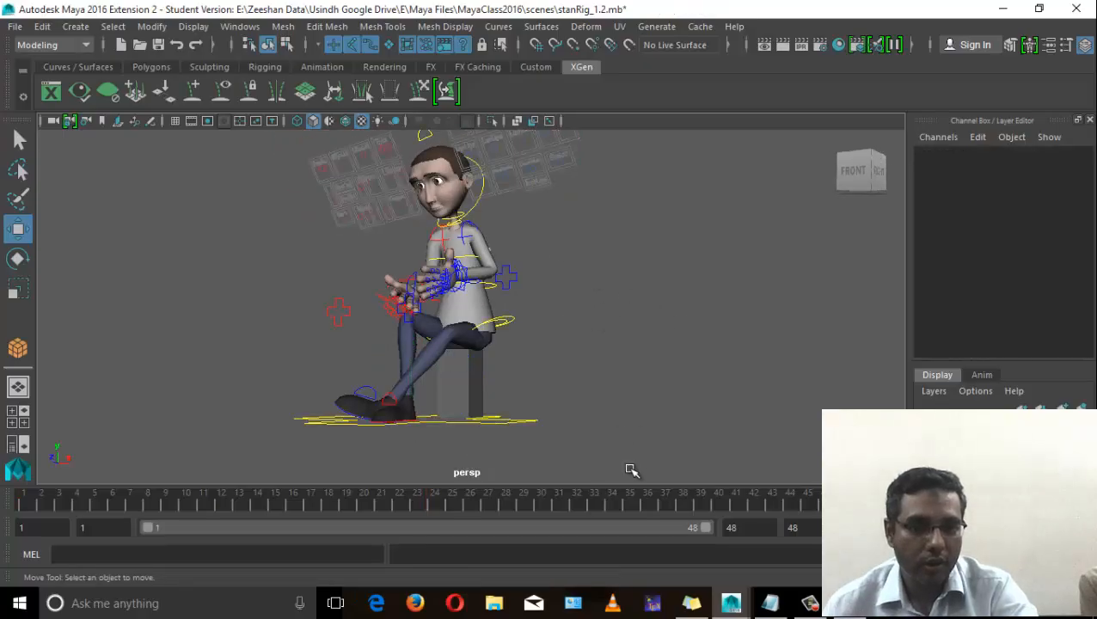
Play the animation from frame 1 to review the motion from standing to the cross-legged pose, and stop playback.
click(941, 500)
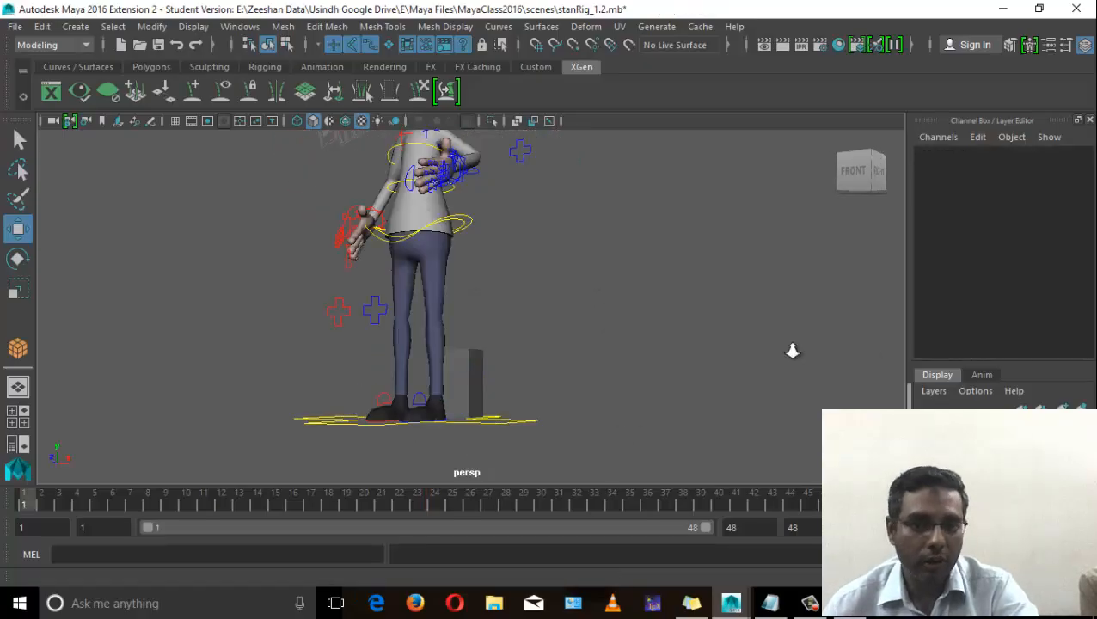
alt+right_drag(791, 349, 636, 318)
alt+drag(602, 301, 627, 326)
alt+right_drag(626, 326, 515, 352)
alt+drag(516, 353, 458, 407)
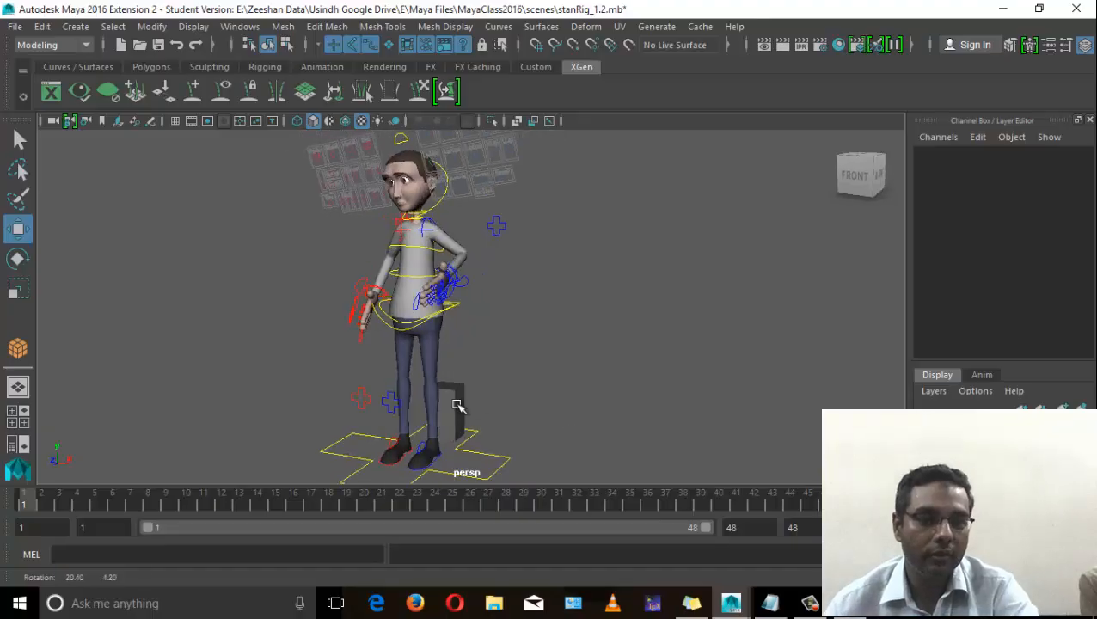
key(alt+v)
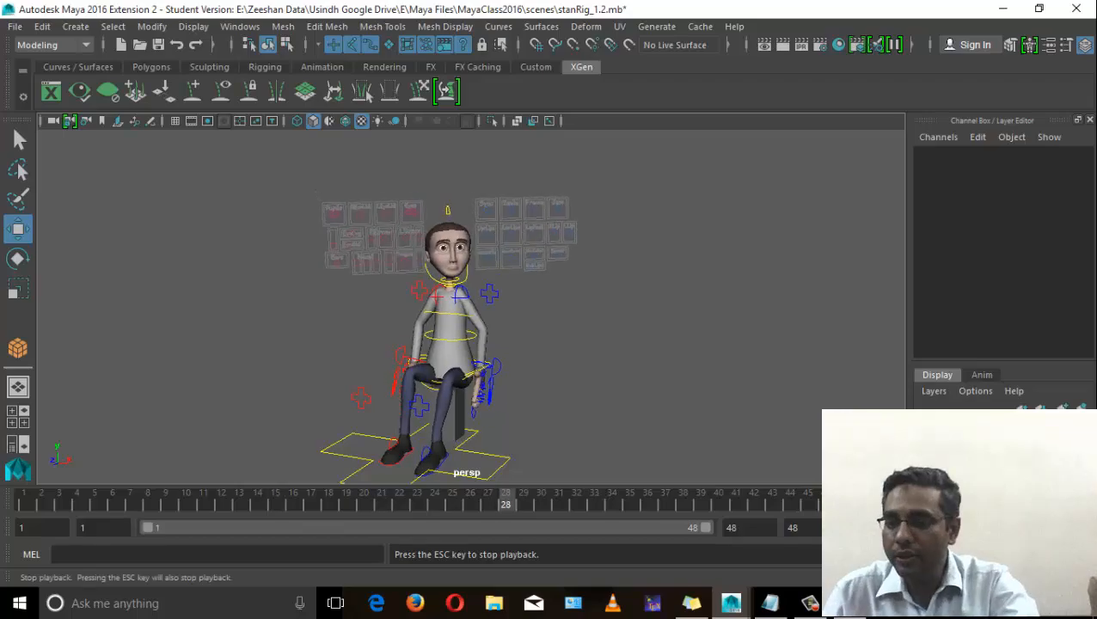
key(Escape)
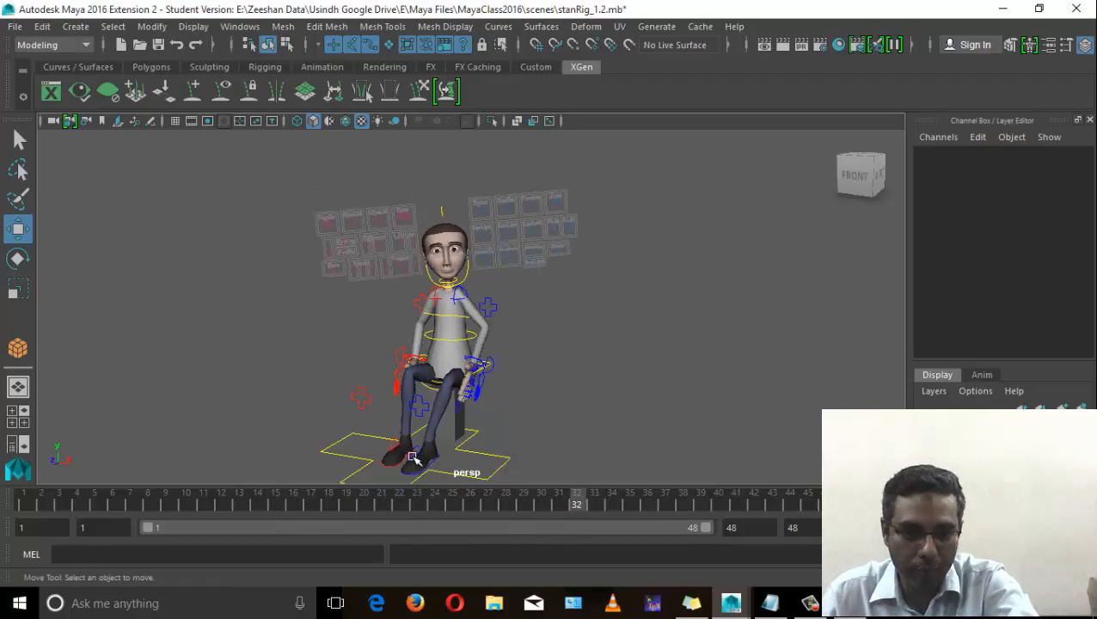
At frame 6, rotate the left leg's IK control to about X -7.6, Y 3.5, Z 0.2 and key it.
click(434, 459)
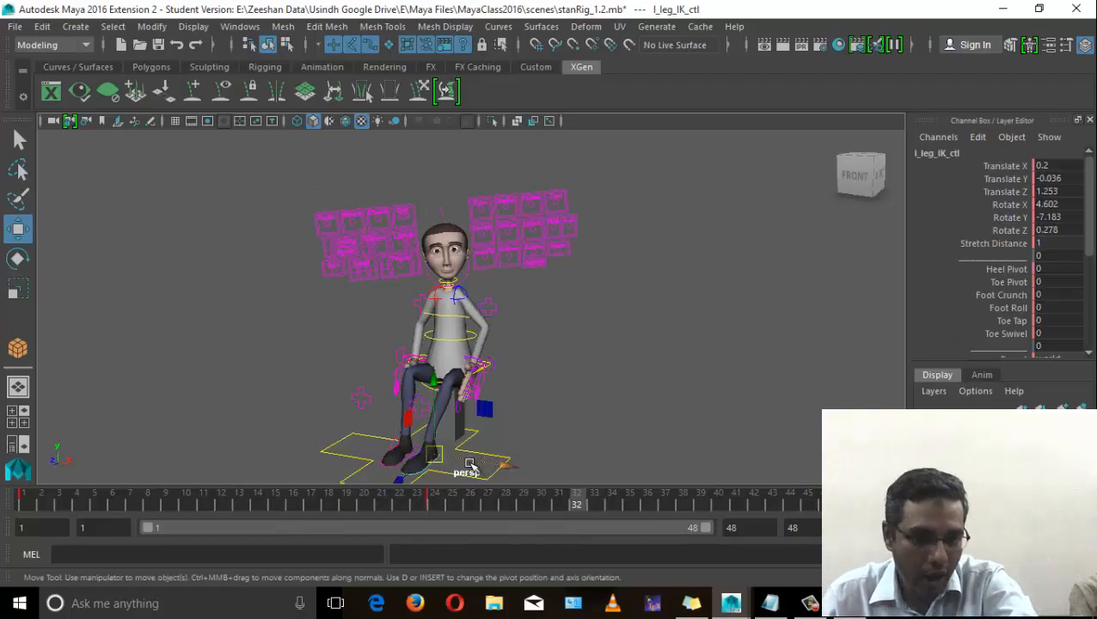
scroll(469, 465, up, 5)
alt+right_drag(590, 379, 197, 513)
drag(28, 497, 115, 505)
alt+drag(344, 361, 540, 324)
key(e)
alt+drag(521, 383, 665, 385)
drag(558, 352, 577, 365)
key(s)
At frame 24, set the left leg IK control's rotations and Translate X to 0.
click(77, 500)
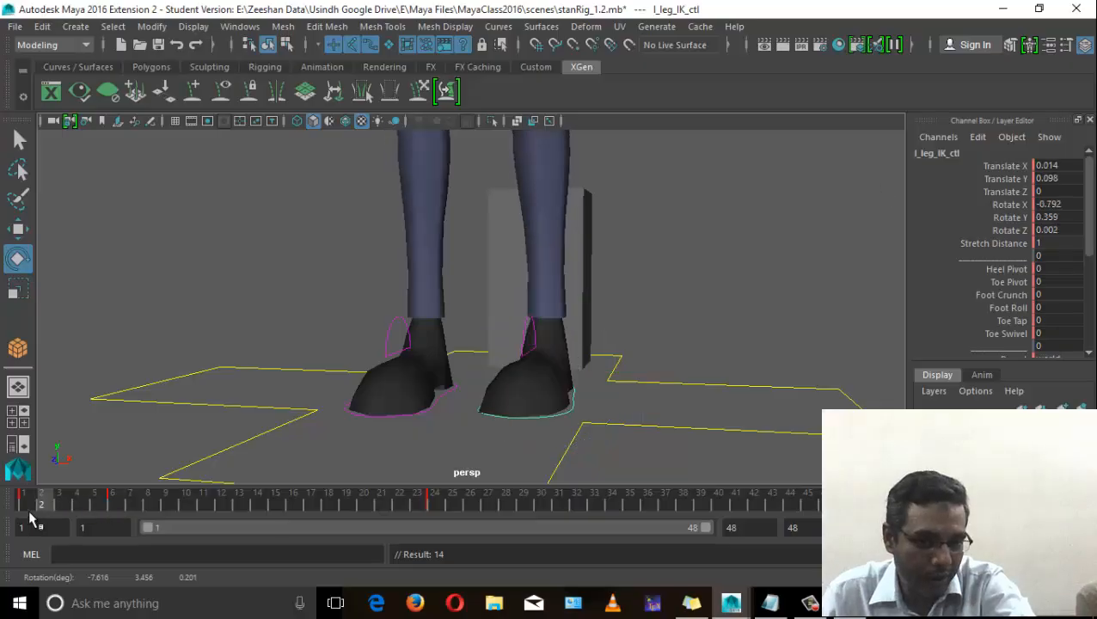
drag(92, 520, 433, 526)
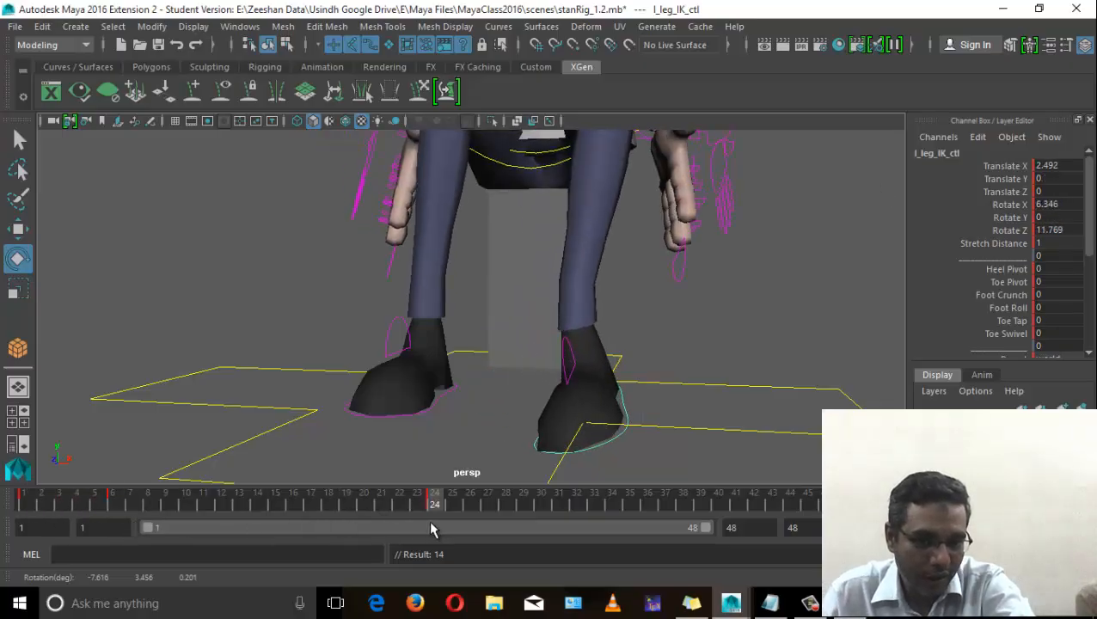
alt+drag(793, 343, 679, 342)
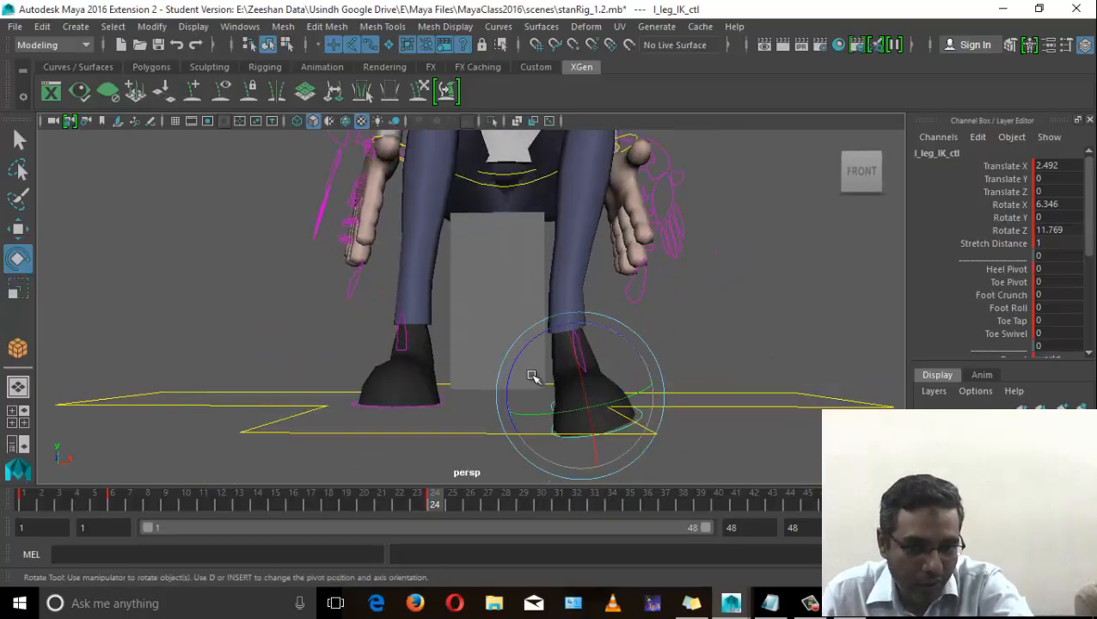
drag(509, 376, 532, 366)
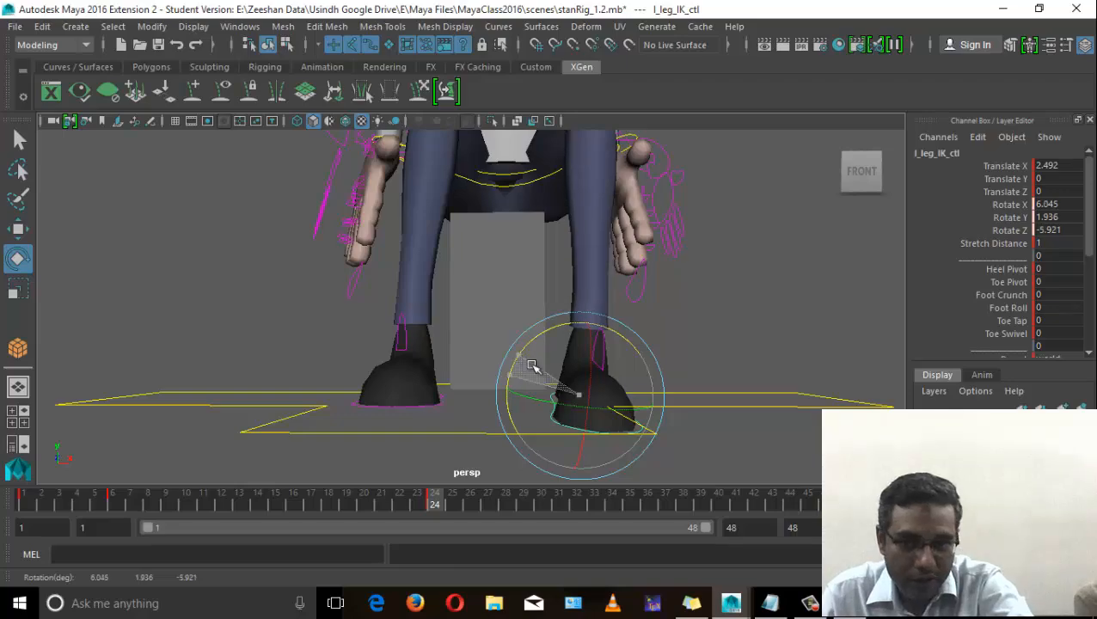
drag(592, 382, 592, 375)
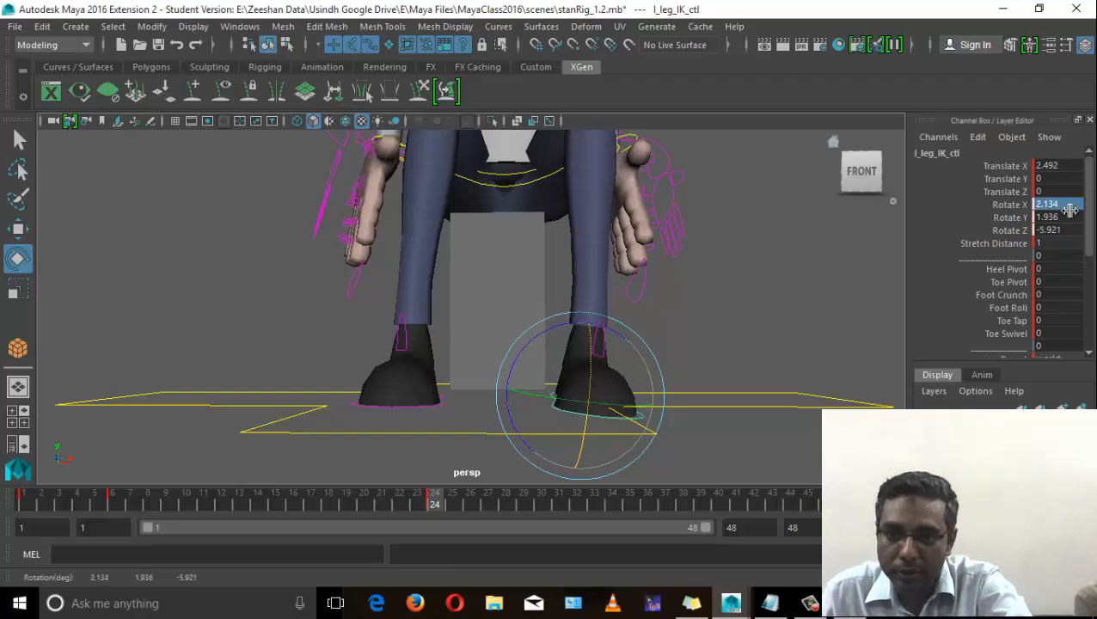
key(Return)
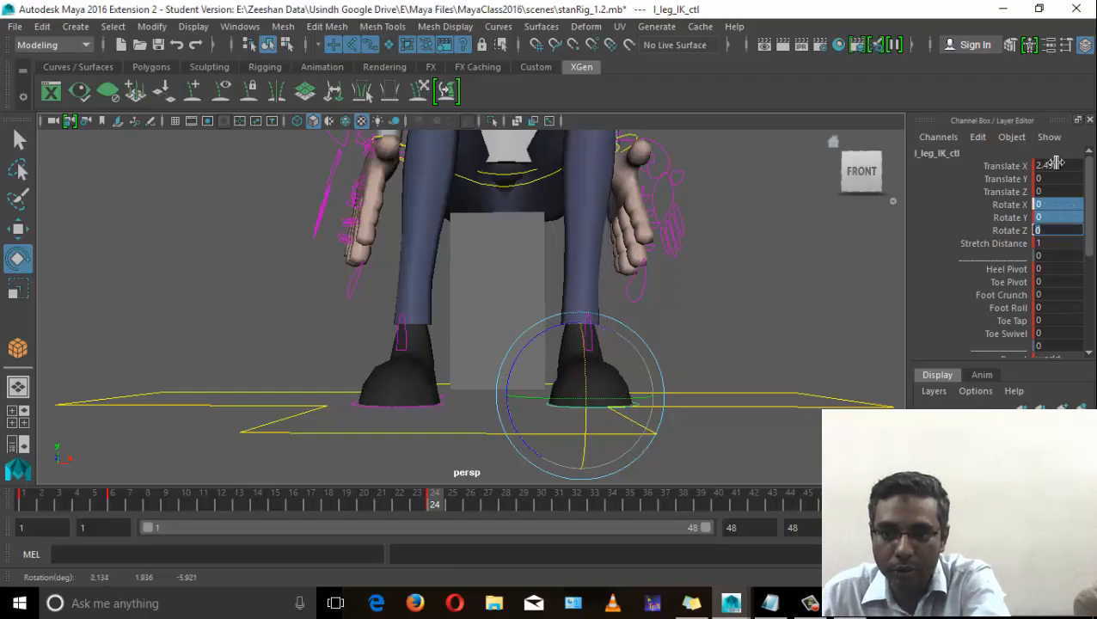
click(1054, 165)
text(0)
key(Return)
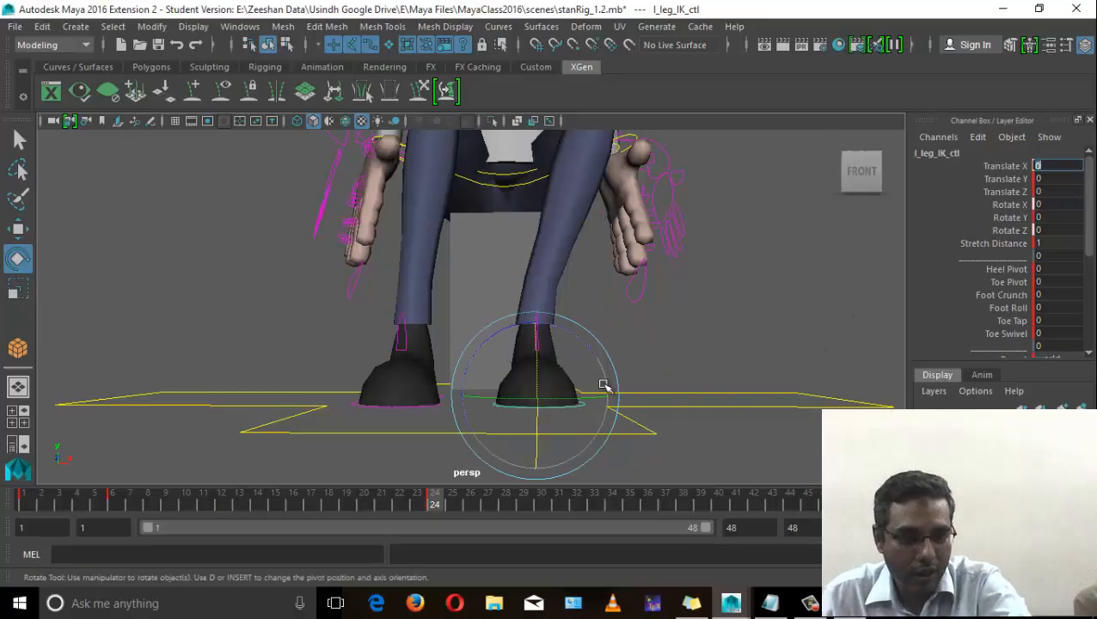
Try moving the left leg's IK control outward to about 2.9 in Translate X.
alt+middle_drag(588, 359, 645, 350)
key(w)
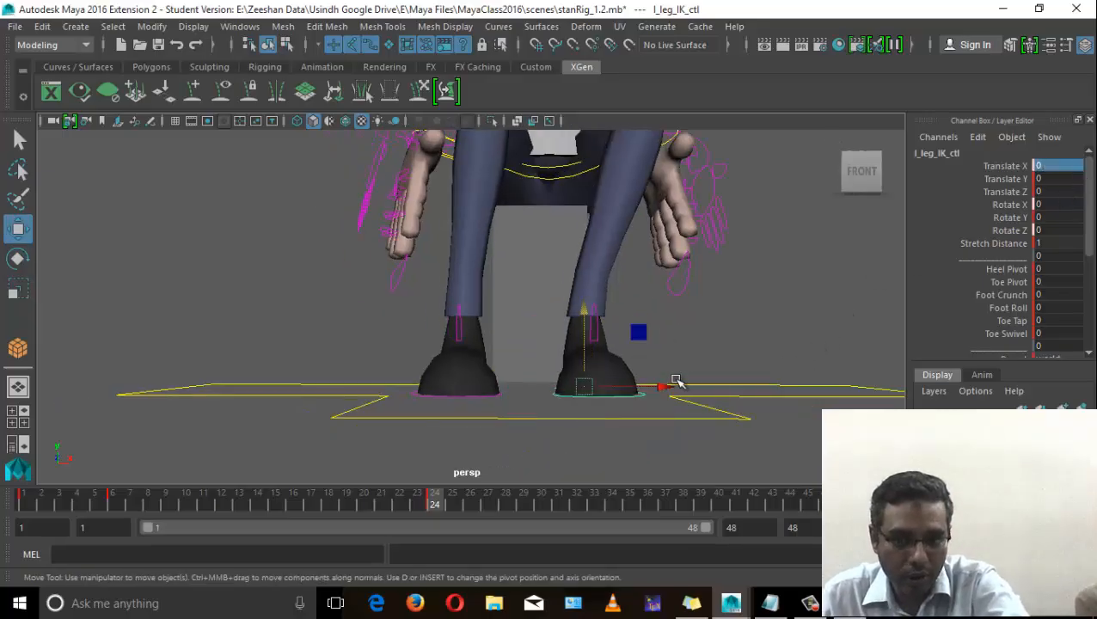
drag(666, 391, 717, 387)
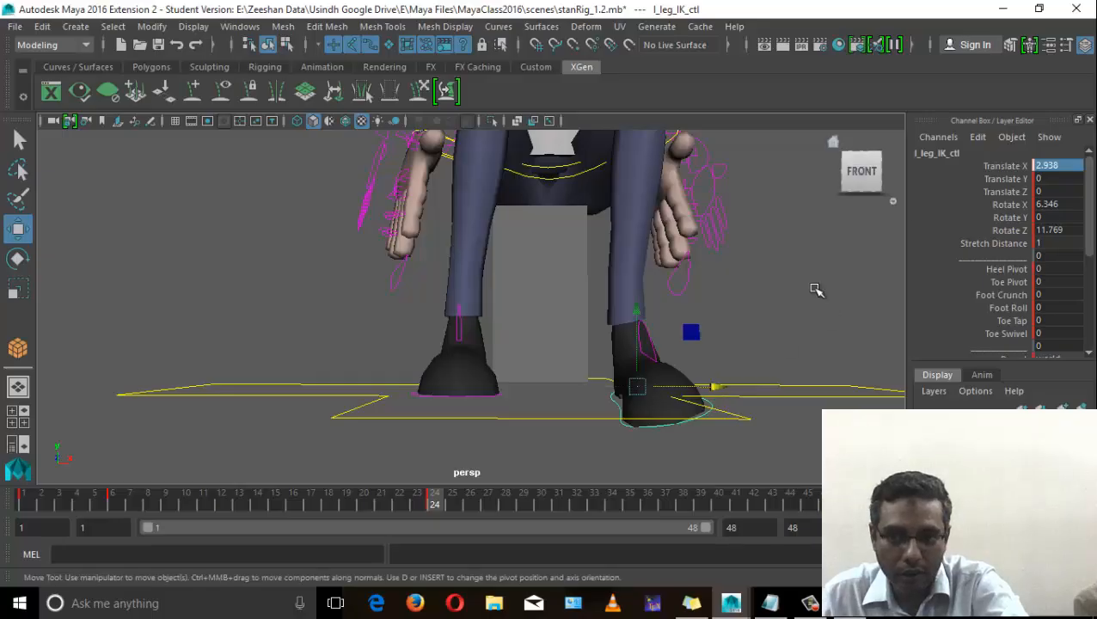
alt+drag(755, 320, 716, 322)
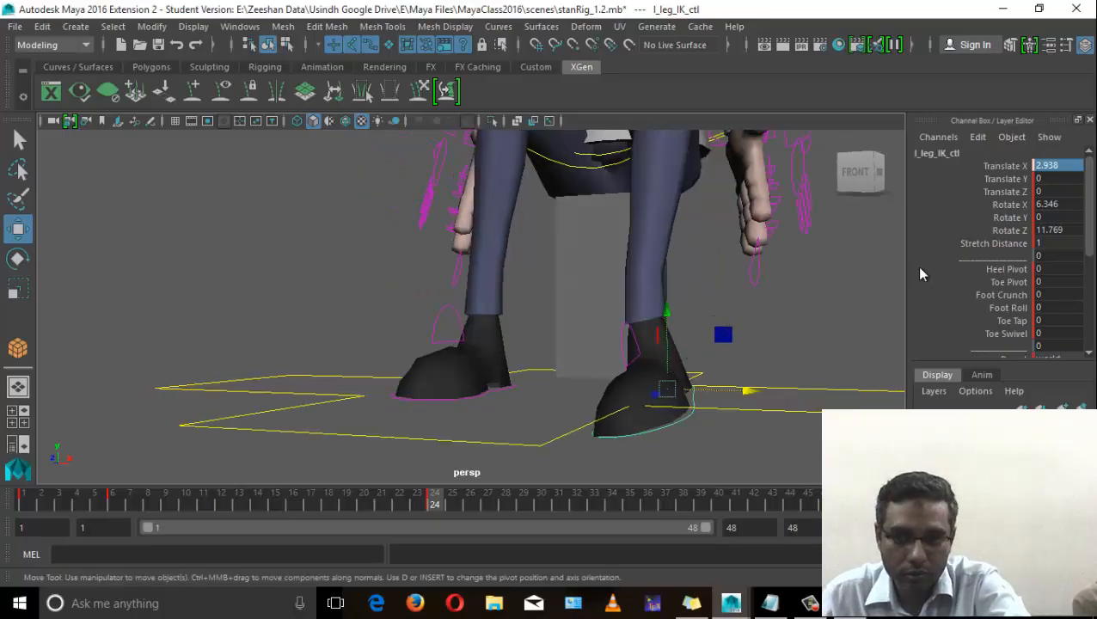
alt+drag(803, 332, 660, 330)
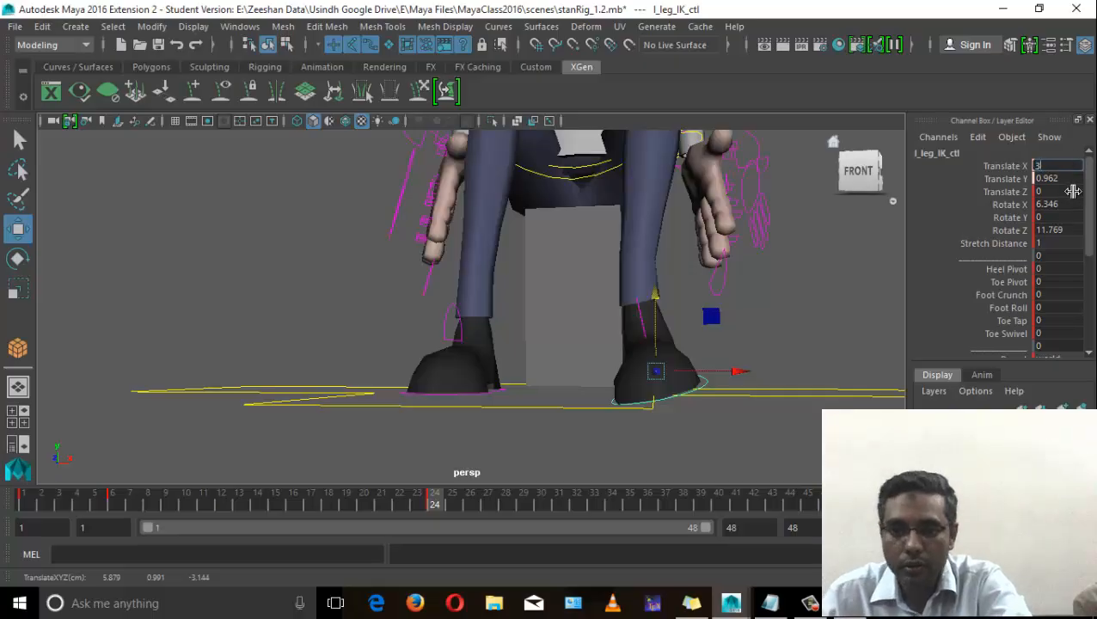
Reset all translation and rotation values of the left leg's IK control to 0.
key(Tab)
text(0)
key(Tab)
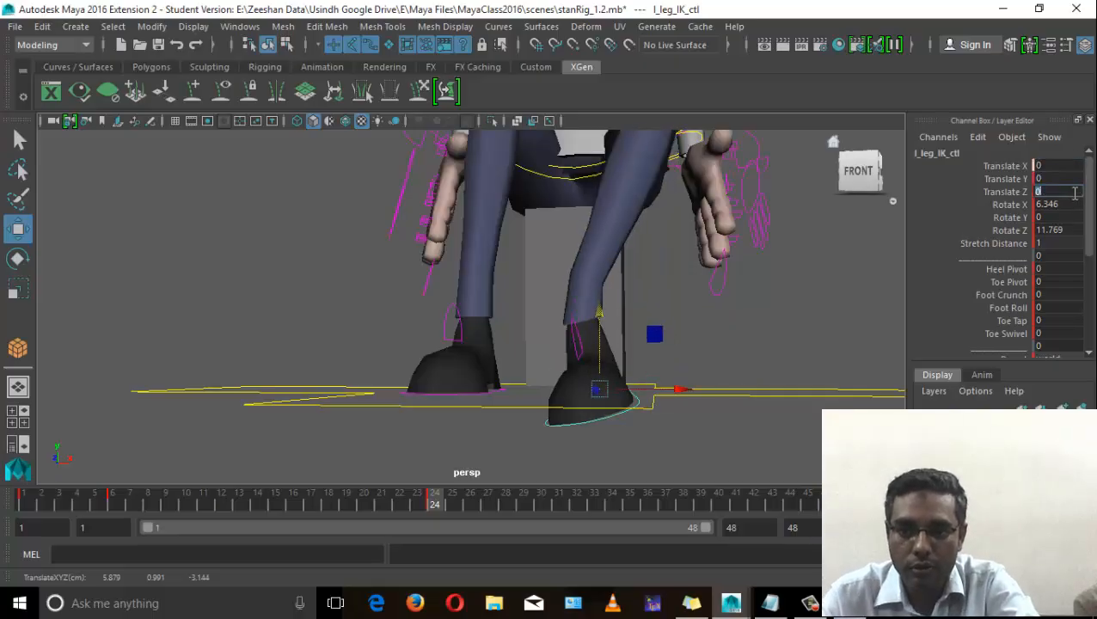
text(0)
key(Tab)
text(0)
key(Tab)
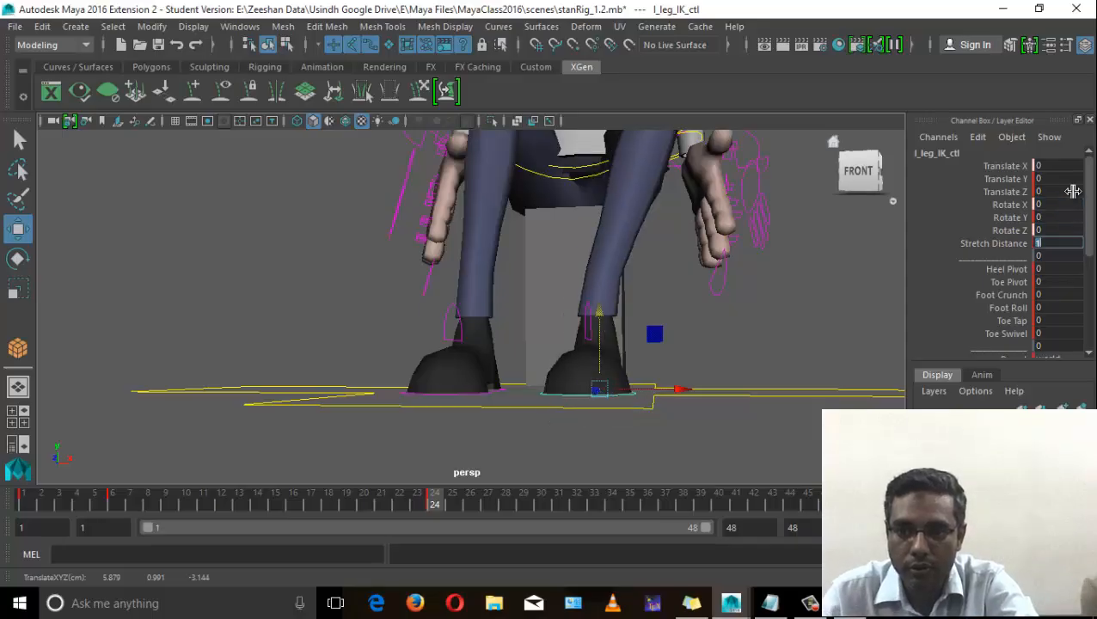
At frame 24, move the left leg's IK control to about X 3, Y 1, rotate it to about X 6.2, Y 1.4, Z -1.2, and key it.
drag(685, 391, 724, 384)
key(ctrl+z)
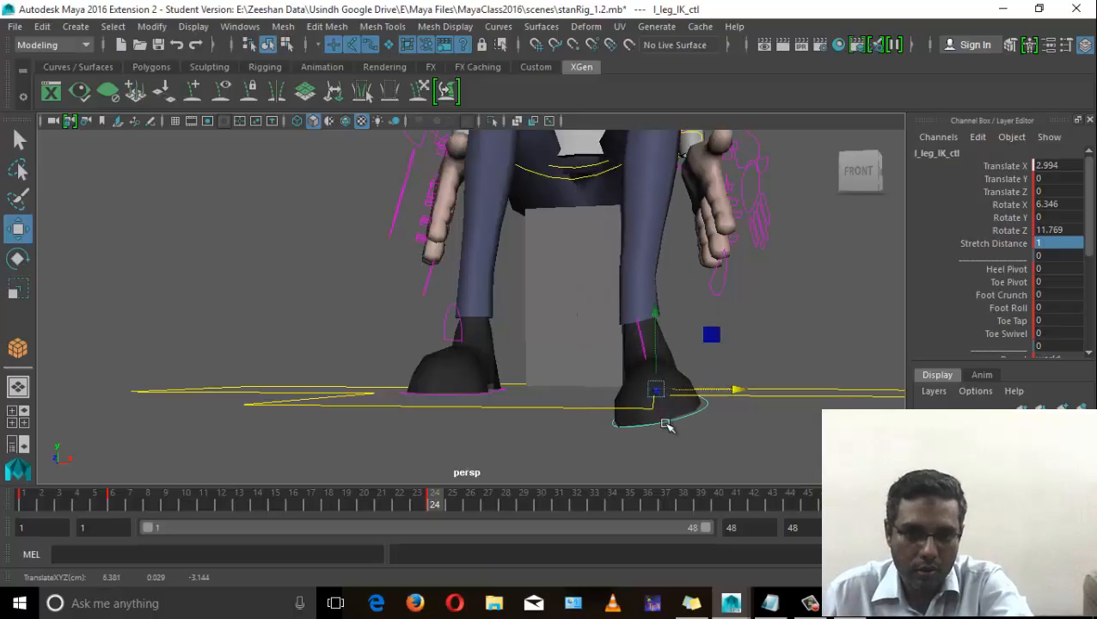
alt+drag(667, 424, 655, 404)
key(e)
mouse_move(678, 312)
mouse_down()
mouse_move(657, 348)
mouse_move(657, 305)
mouse_up()
key(w)
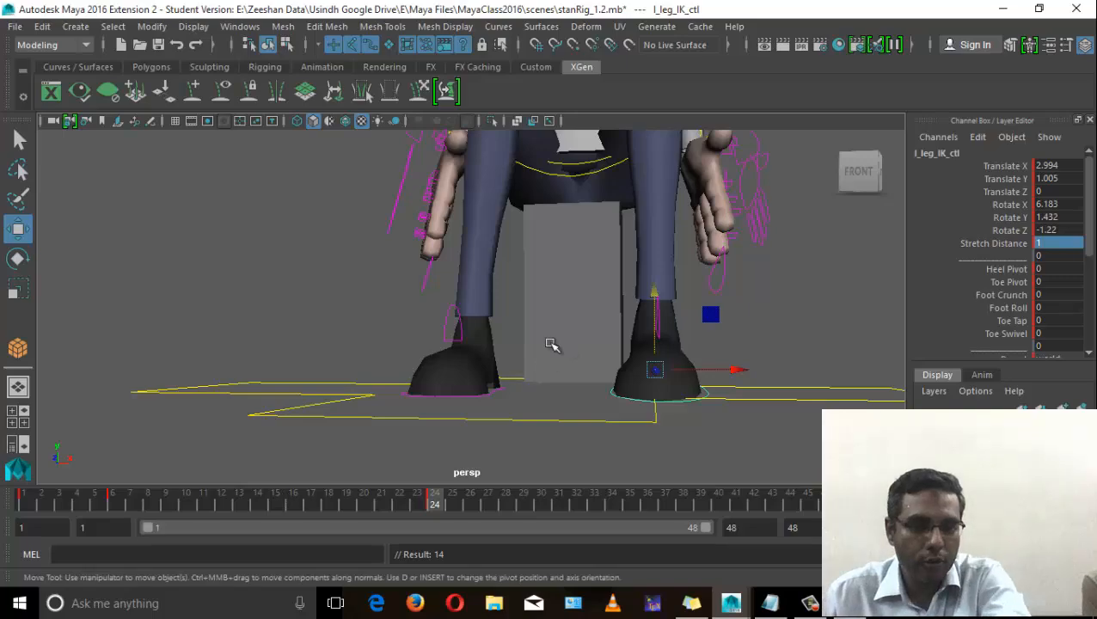
At frame 30, lift the left leg's IK control to about 2.7 in Translate Y and key it.
alt+drag(551, 342, 526, 367)
drag(457, 501, 646, 498)
alt+drag(602, 378, 606, 443)
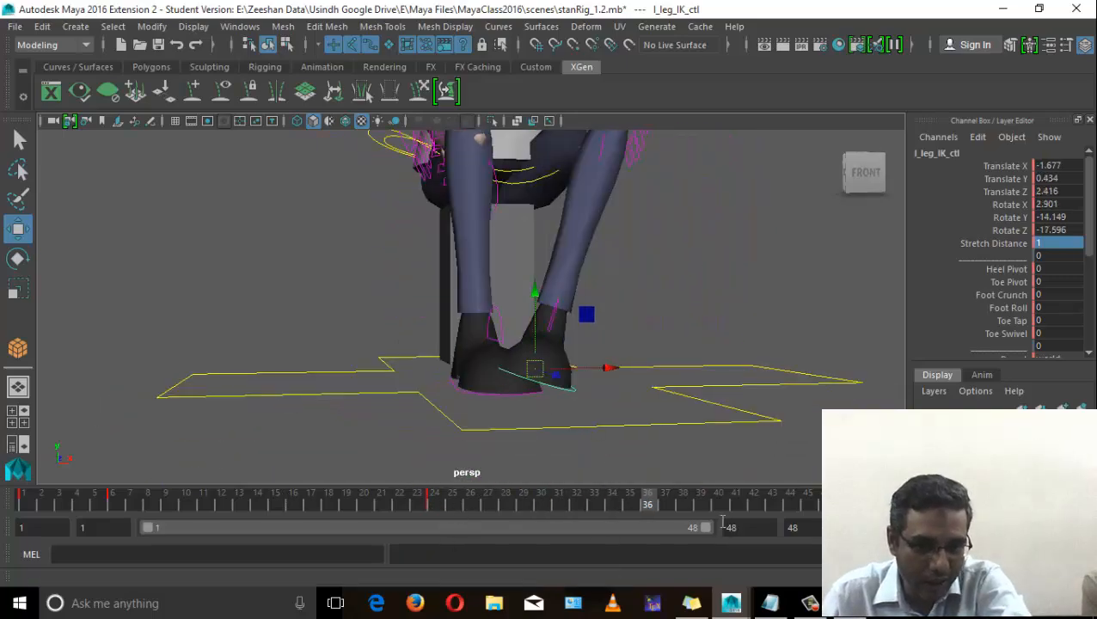
drag(632, 505, 541, 518)
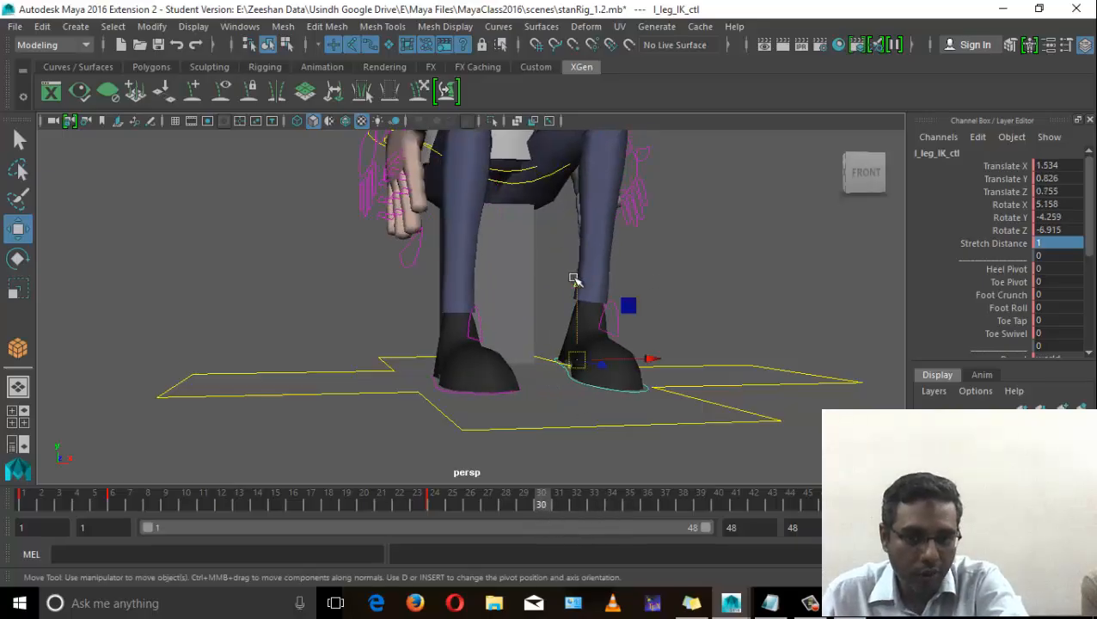
drag(574, 279, 571, 303)
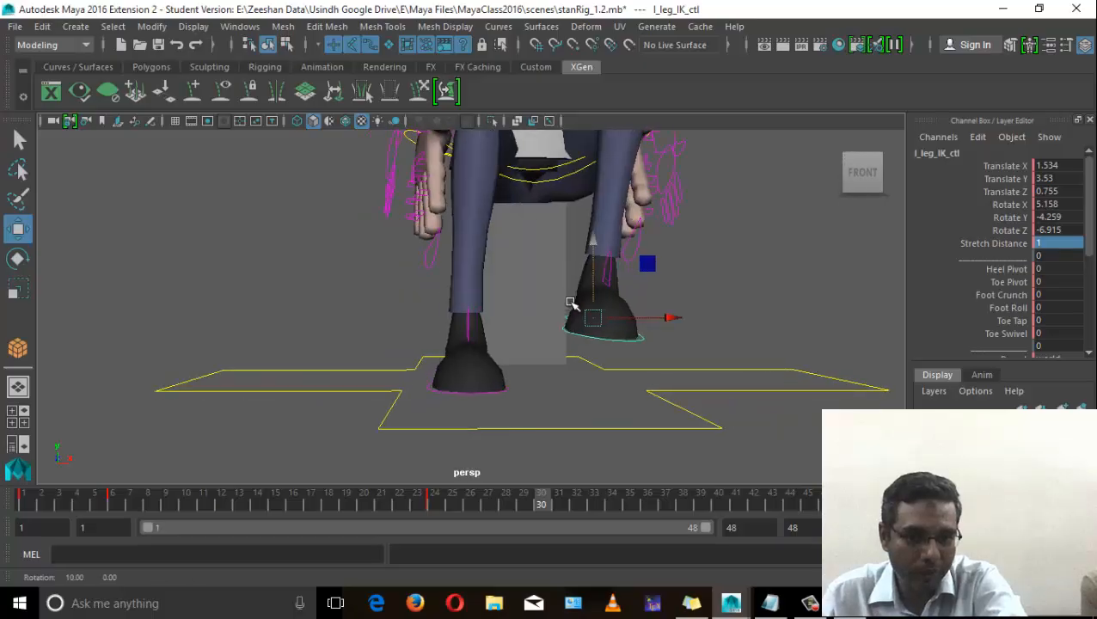
drag(597, 245, 595, 281)
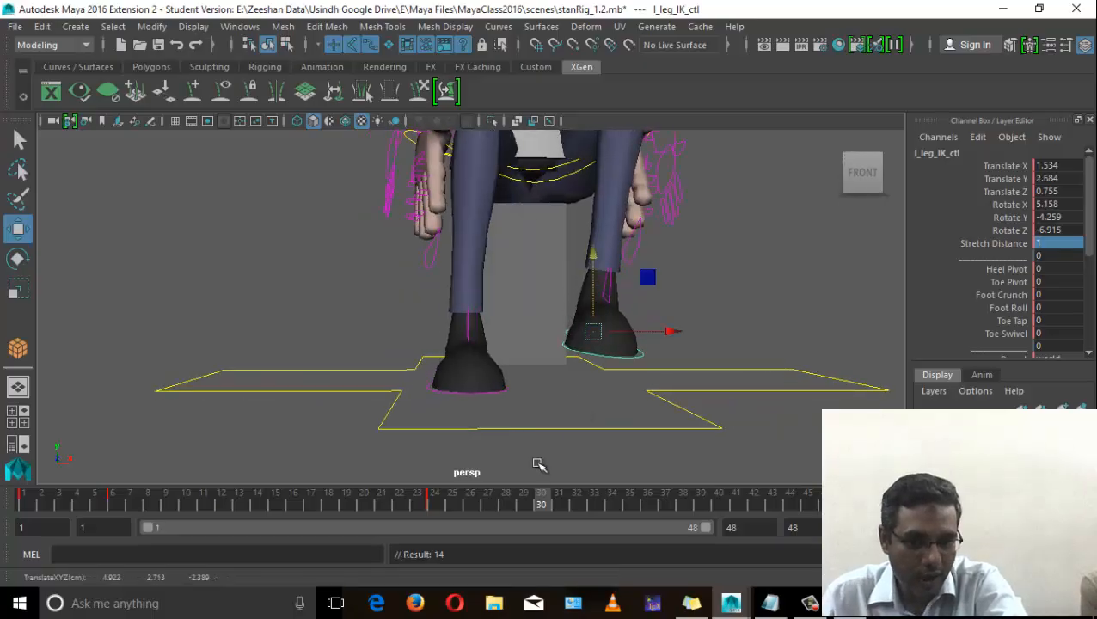
At frame 42, raise the left leg's IK control to about 1.9 in Translate Y and key it.
drag(533, 501, 748, 508)
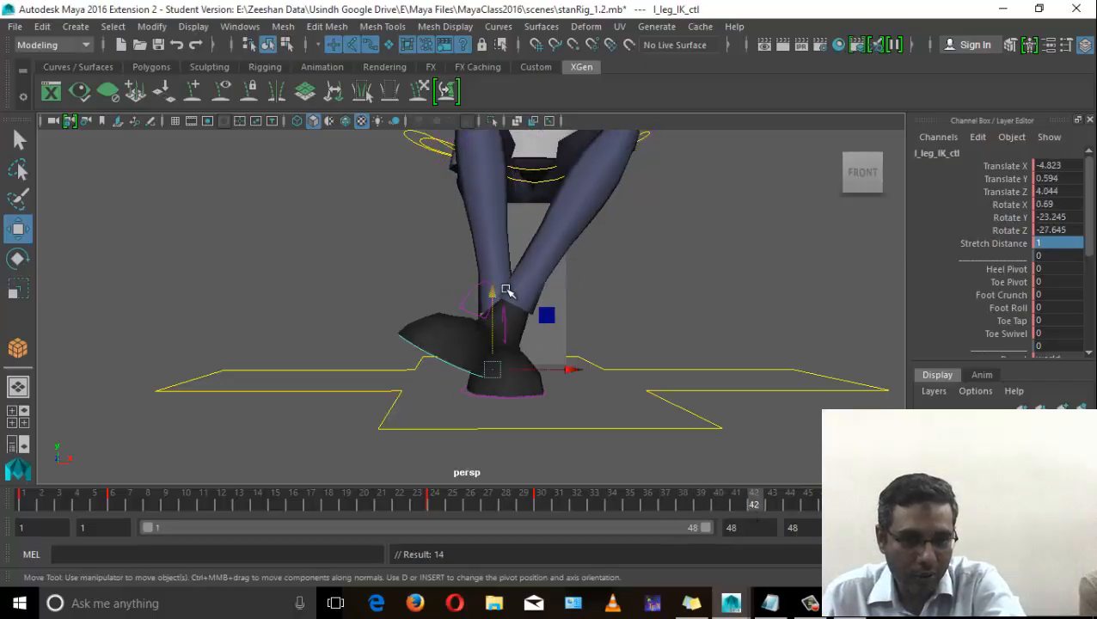
drag(492, 295, 495, 274)
key(s)
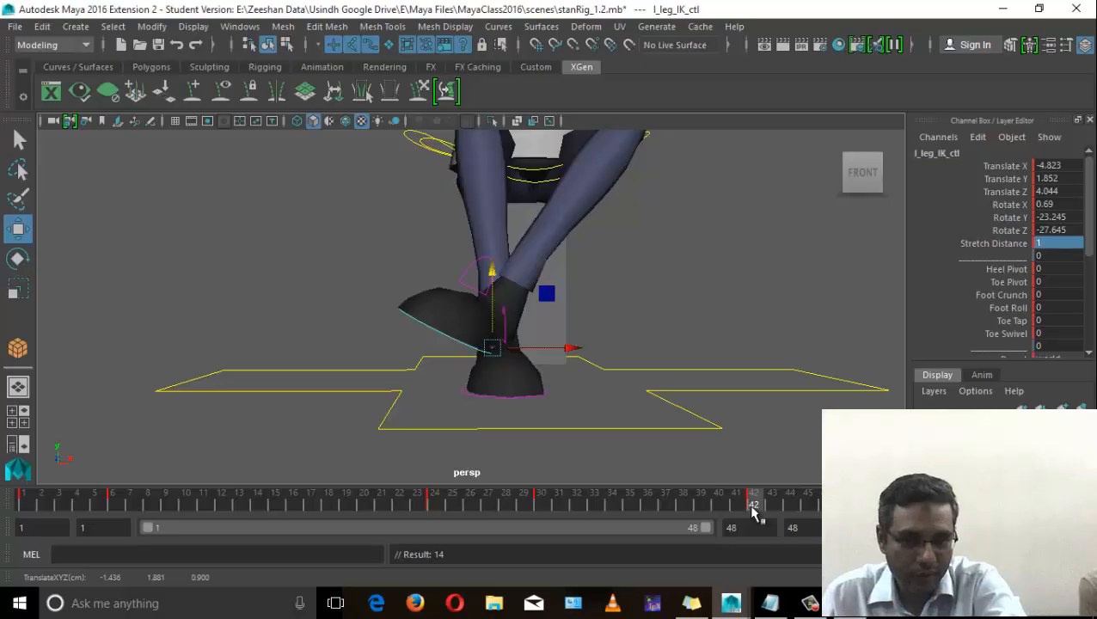
At the cross-legged end pose, rotate the left leg's IK control to about 12.8 in Rotate X.
mouse_move(754, 503)
mouse_down()
mouse_move(656, 516)
mouse_move(665, 507)
mouse_move(829, 507)
mouse_up()
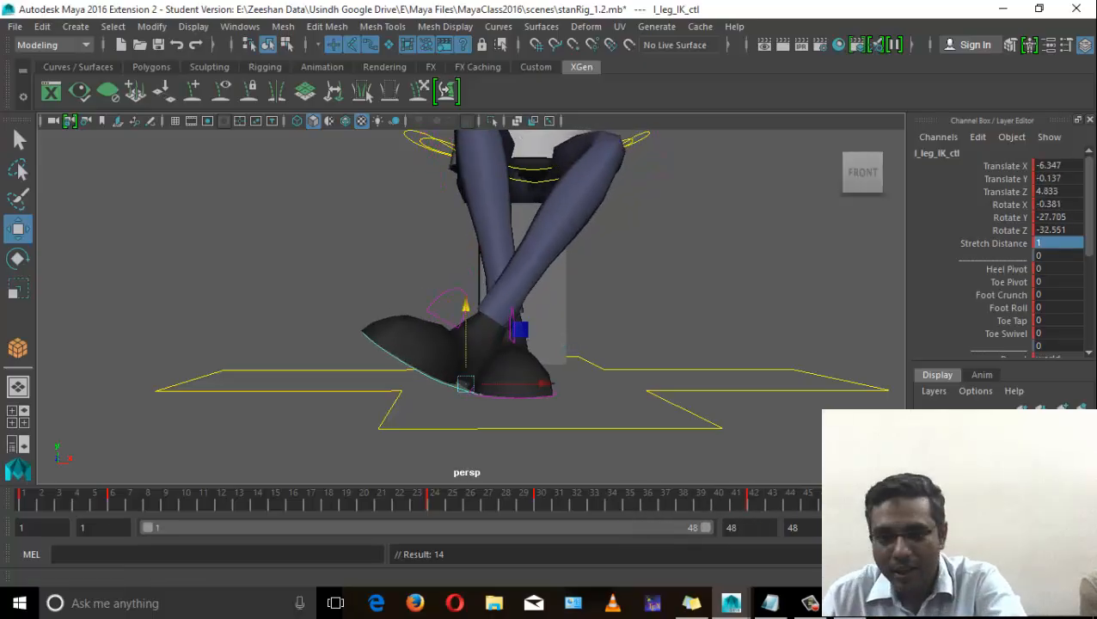
key(e)
drag(471, 337, 455, 344)
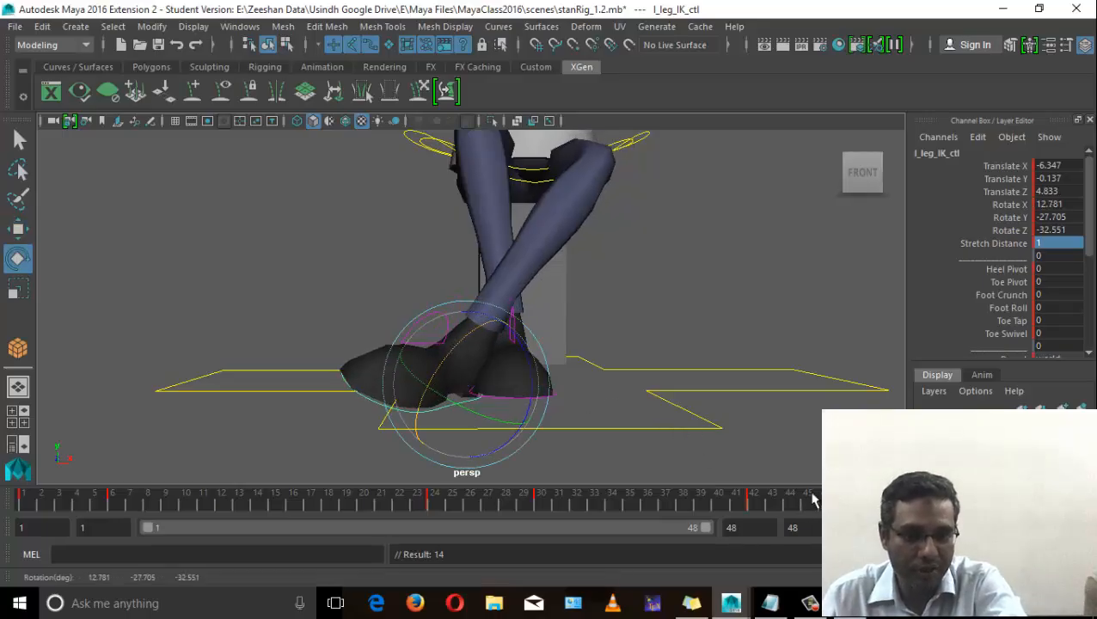
At frame 30, move the right arm's IK control to about X -11.2, Y 28.3, Z -9.2, rotate it to about X -18.7, Y -42.6, Z 95.4, and key it.
drag(830, 507, 420, 465)
scroll(595, 241, down, 5)
alt+drag(607, 287, 588, 392)
drag(652, 499, 76, 498)
click(425, 285)
drag(148, 497, 665, 520)
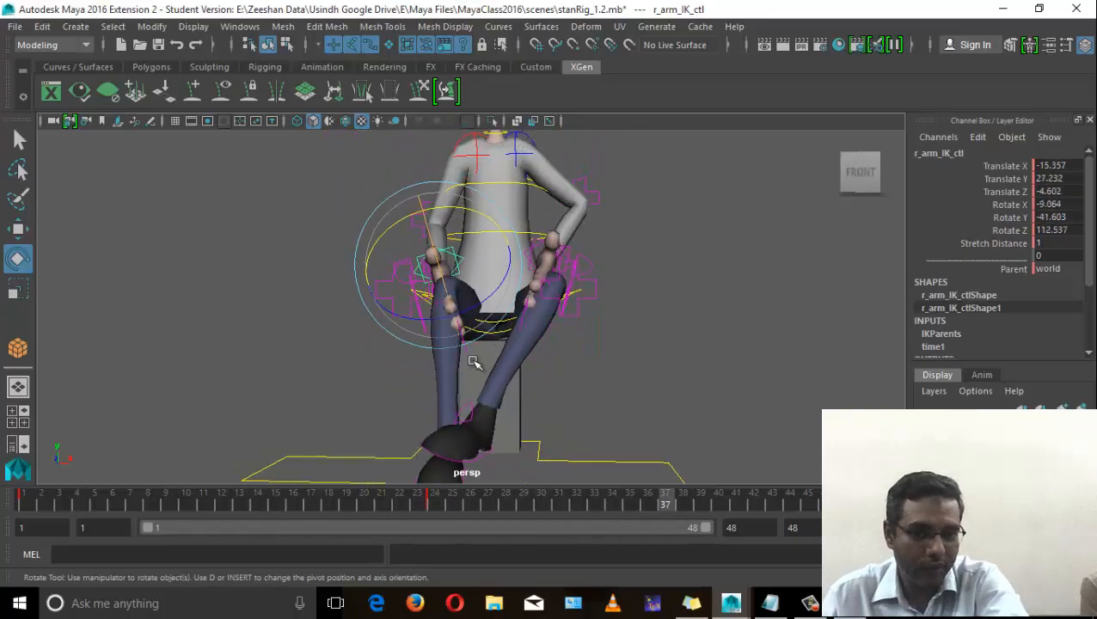
alt+right_drag(477, 362, 646, 517)
drag(646, 518, 543, 506)
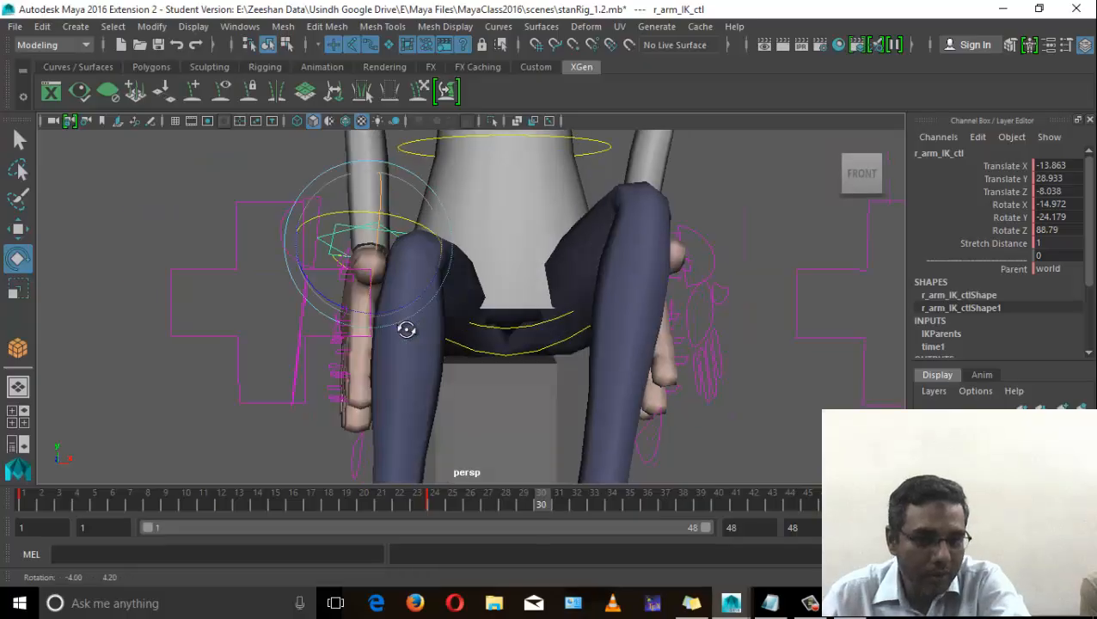
key(w)
alt+drag(411, 330, 361, 215)
key(e)
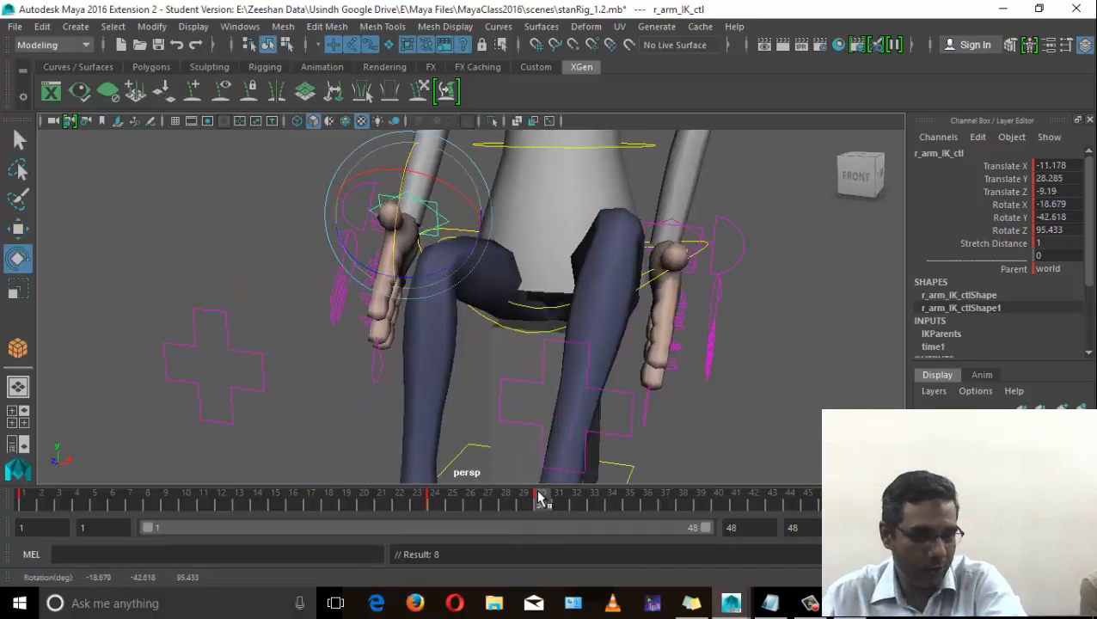
At frame 38, move the right arm's IK control to about X -11.7, Y 24.4, Z -5.7 and key it.
drag(560, 501, 682, 506)
alt+drag(550, 404, 416, 277)
key(w)
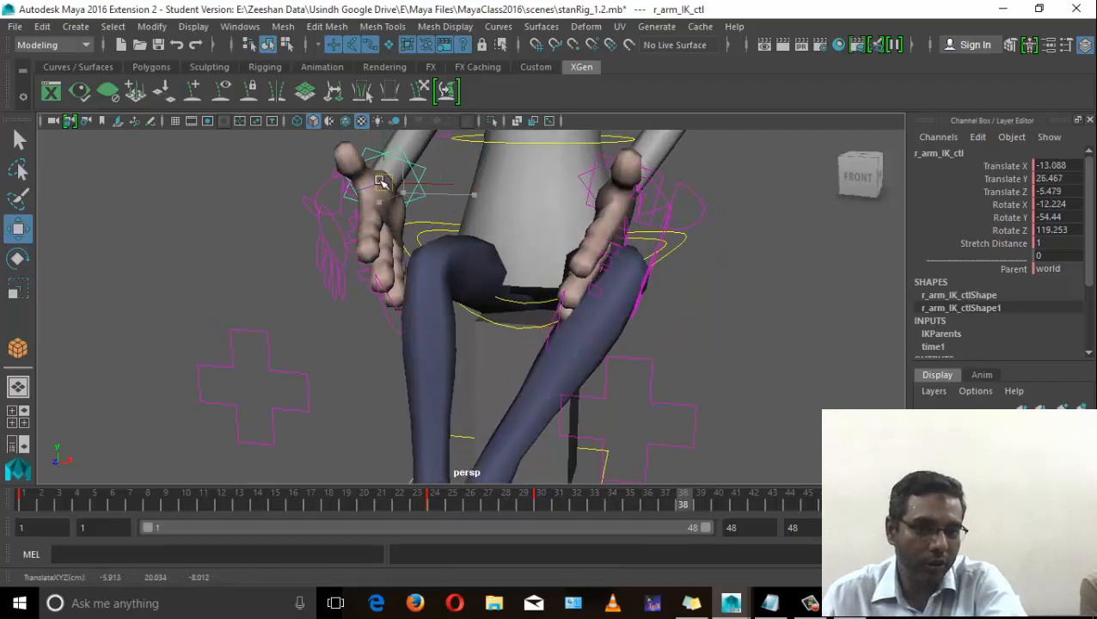
drag(381, 181, 374, 153)
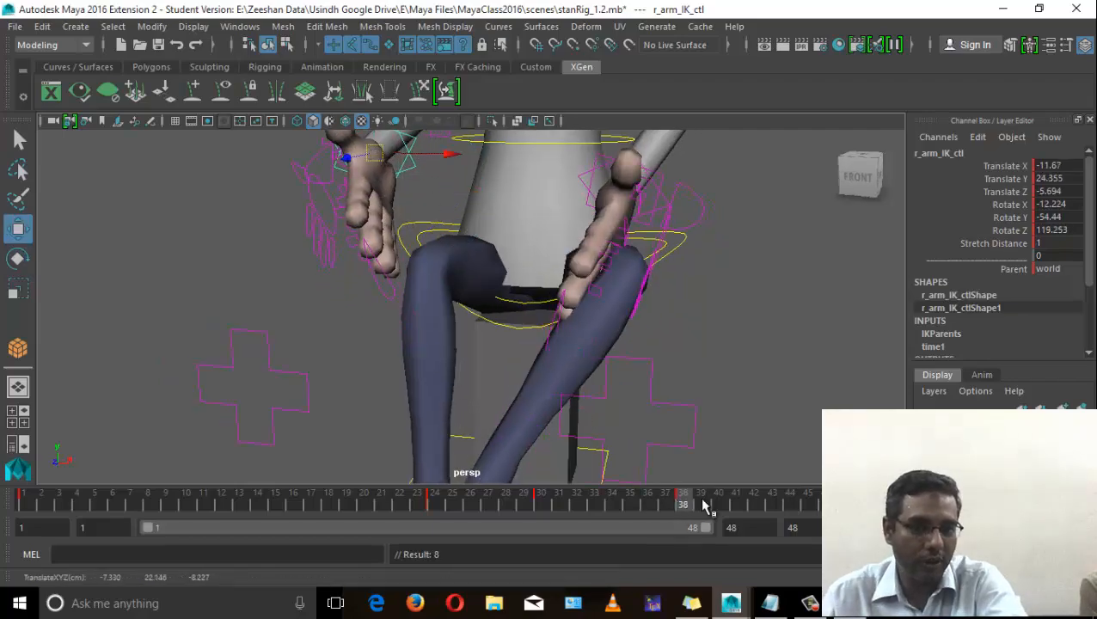
At frame 41, rotate the right arm's IK control to about X -39.0, Y -69.7, Z 163.8 and key it.
drag(703, 507, 739, 507)
alt+drag(669, 458, 550, 383)
key(e)
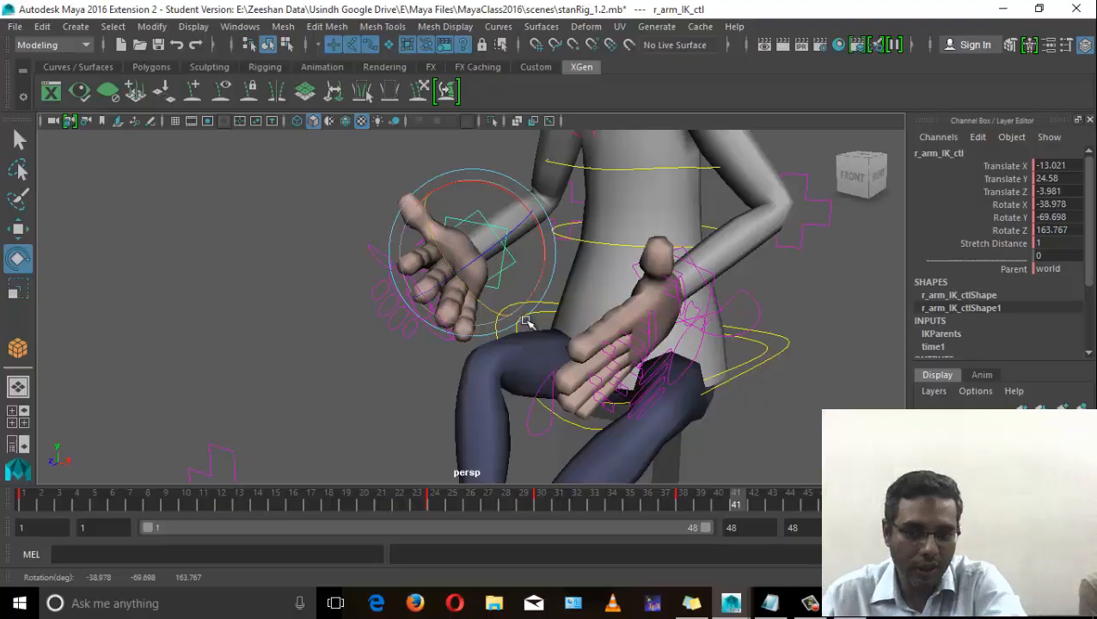
Scrub between frames 23 and 41 from several viewing angles to review the right arm's motion.
drag(744, 498, 417, 502)
alt+drag(535, 357, 464, 370)
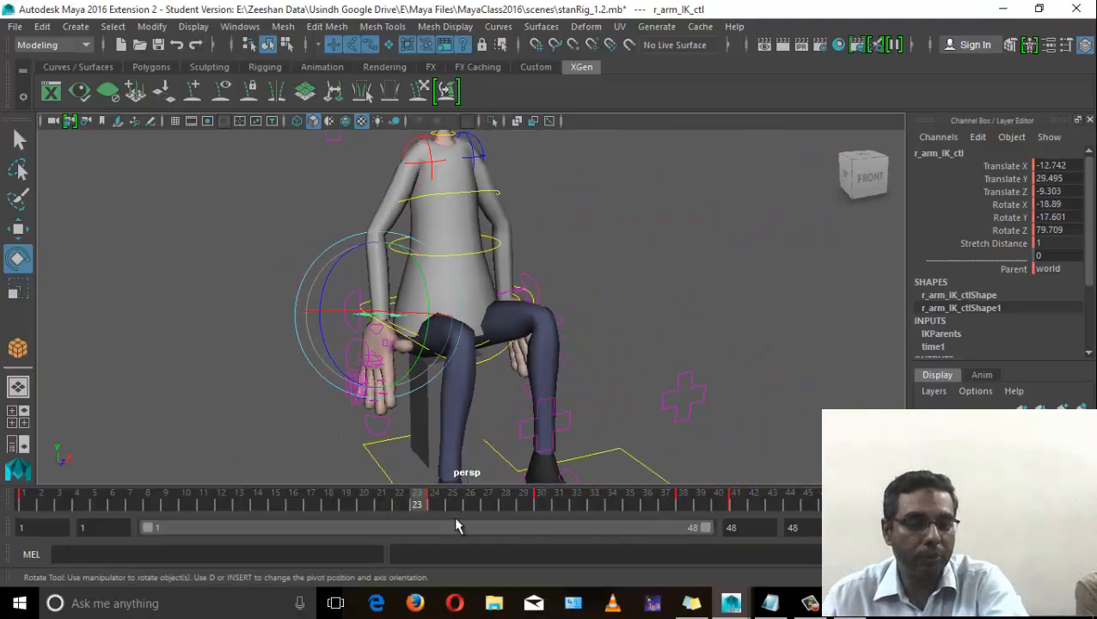
drag(456, 500, 723, 511)
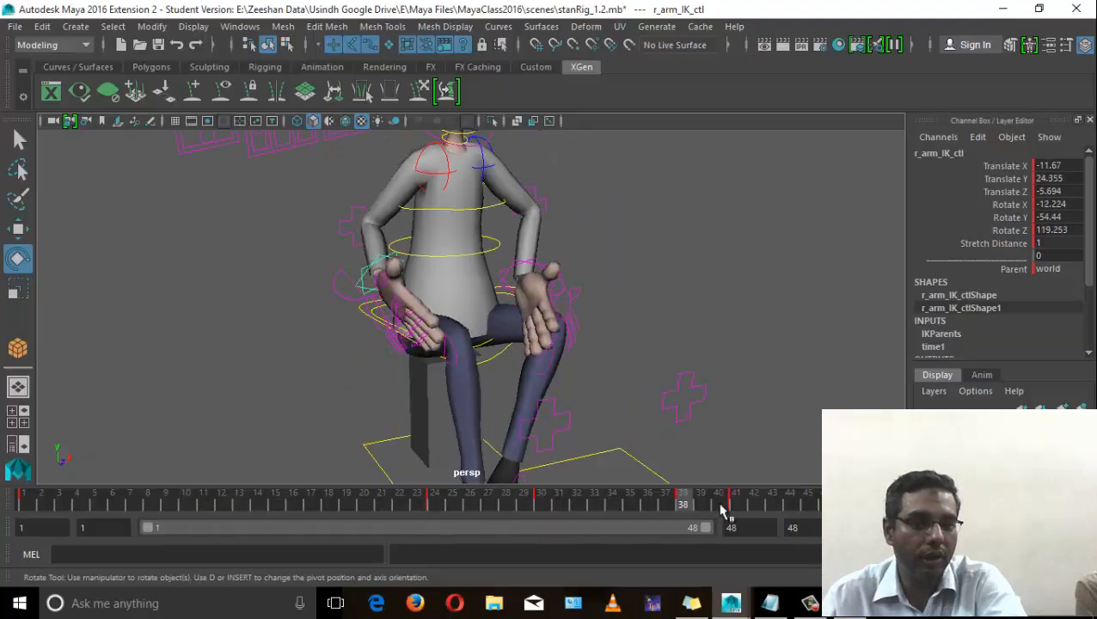
alt+middle_drag(635, 266, 647, 362)
alt+drag(646, 361, 456, 340)
drag(757, 500, 665, 501)
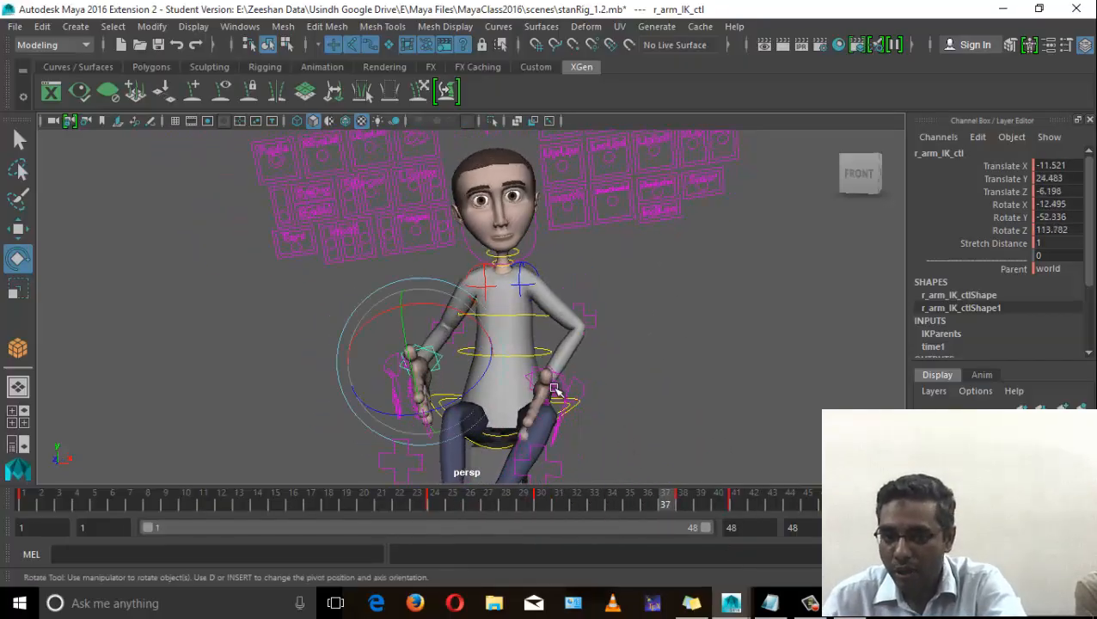
At frame 40, pose the left arm's IK control at about X -7.2, Y -22.5, Z -5.3, rotated to X -54.0, Y -81.8, Z -49.3, and key it.
click(564, 373)
click(560, 379)
alt+drag(595, 382, 565, 416)
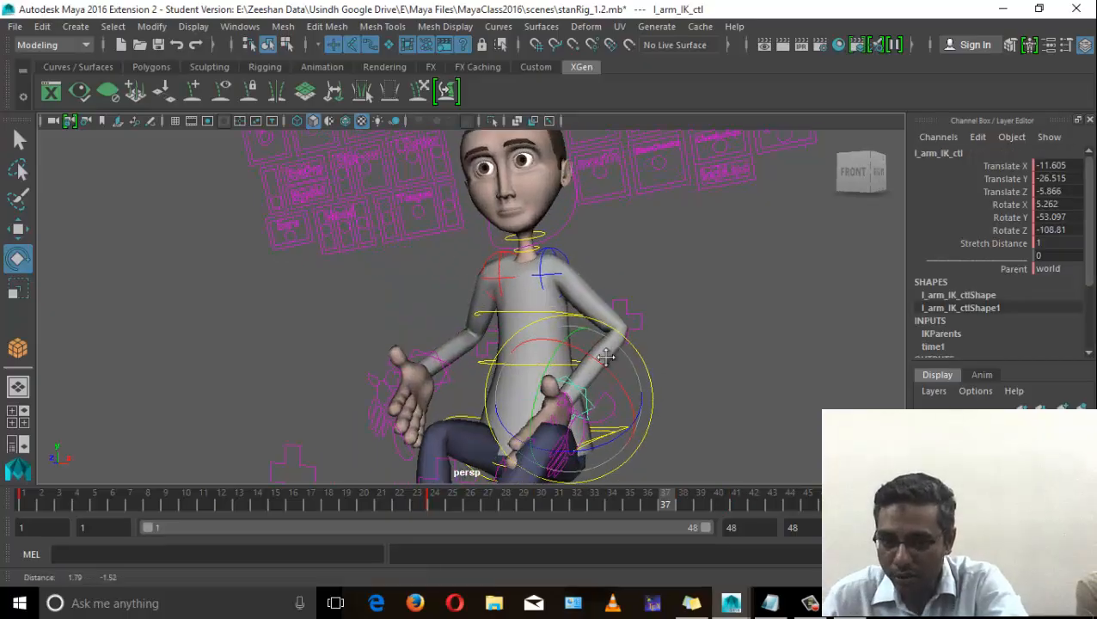
alt+middle_drag(565, 416, 517, 364)
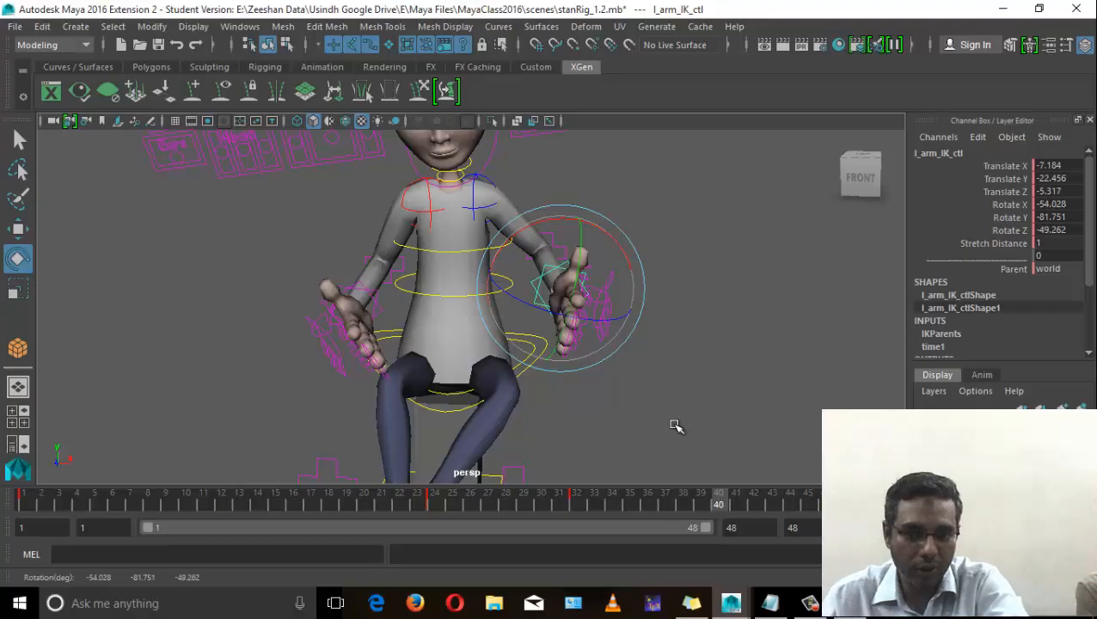
key(s)
mouse_move(712, 499)
mouse_down()
mouse_move(808, 514)
mouse_move(808, 526)
mouse_move(862, 526)
mouse_up()
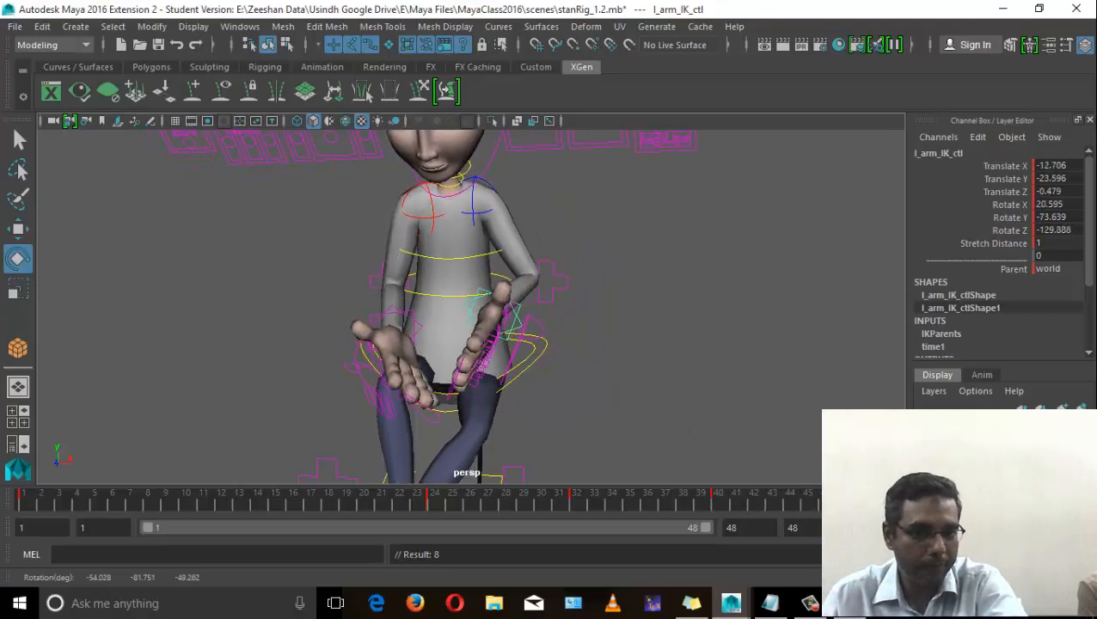
alt+drag(637, 396, 600, 332)
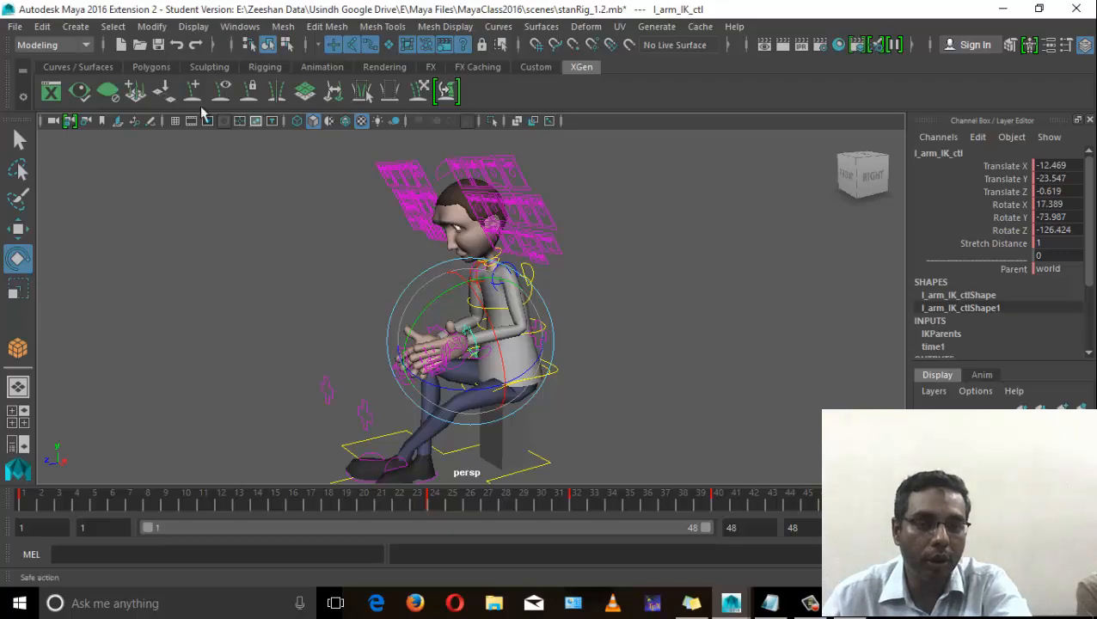
Try to restore the viewport's panel menu bar through the hotbox's window options.
key(space)
click(480, 214)
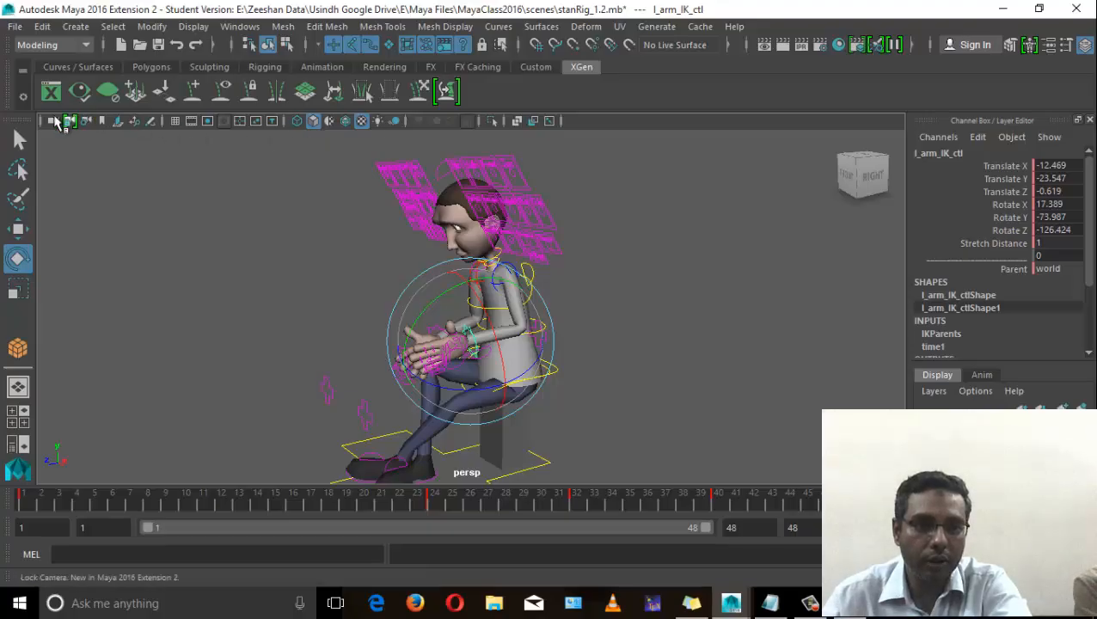
key(space)
click(679, 201)
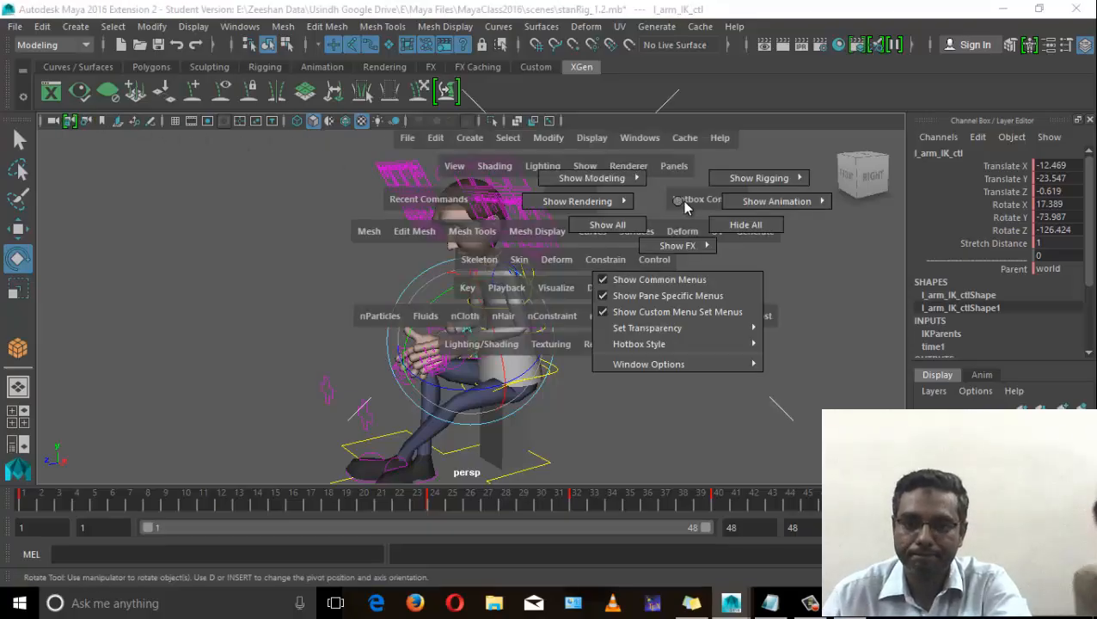
drag(683, 200, 734, 204)
click(736, 204)
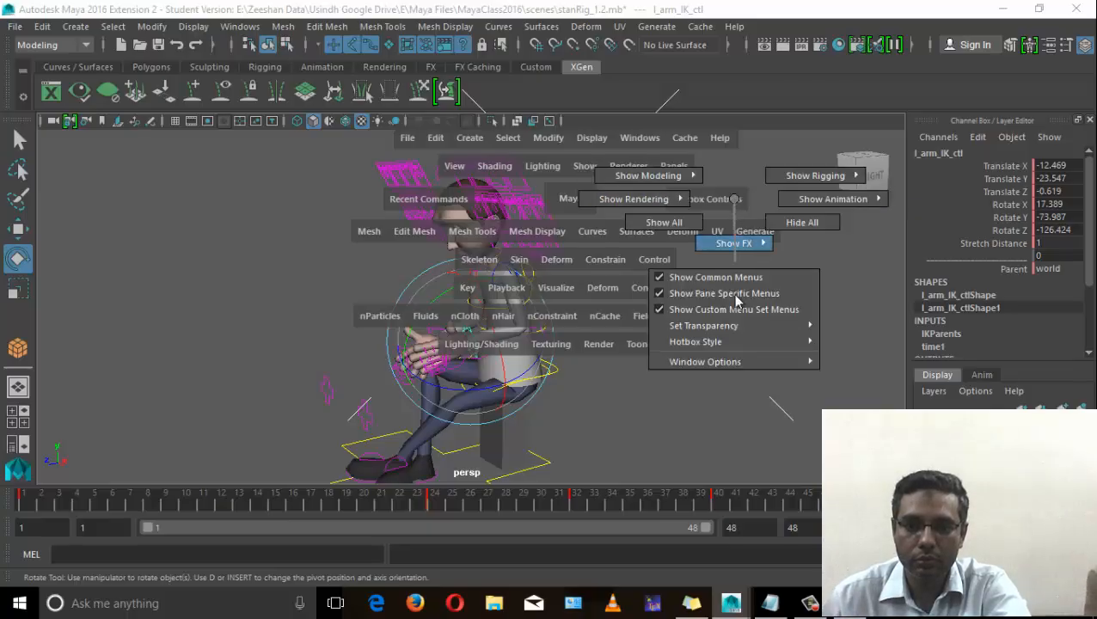
mouse_move(759, 362)
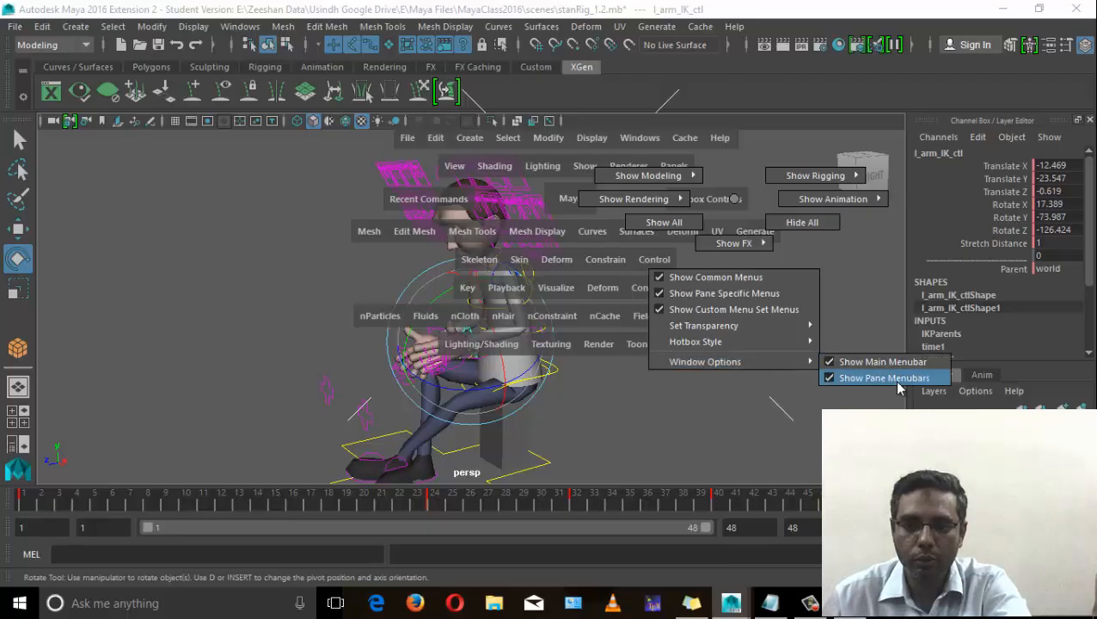
click(886, 378)
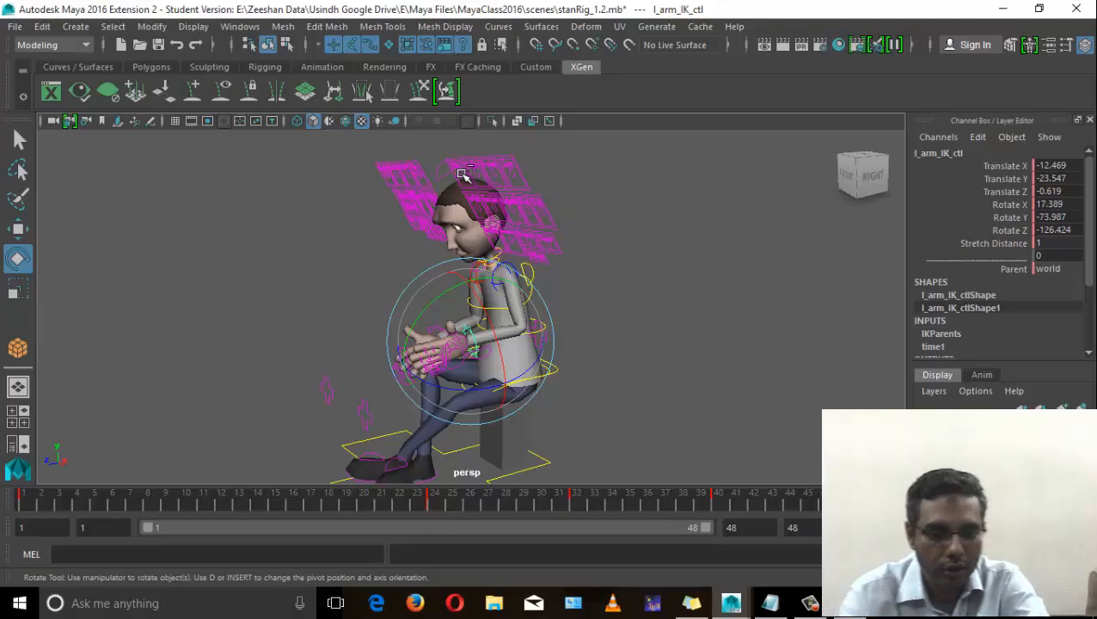
key(space)
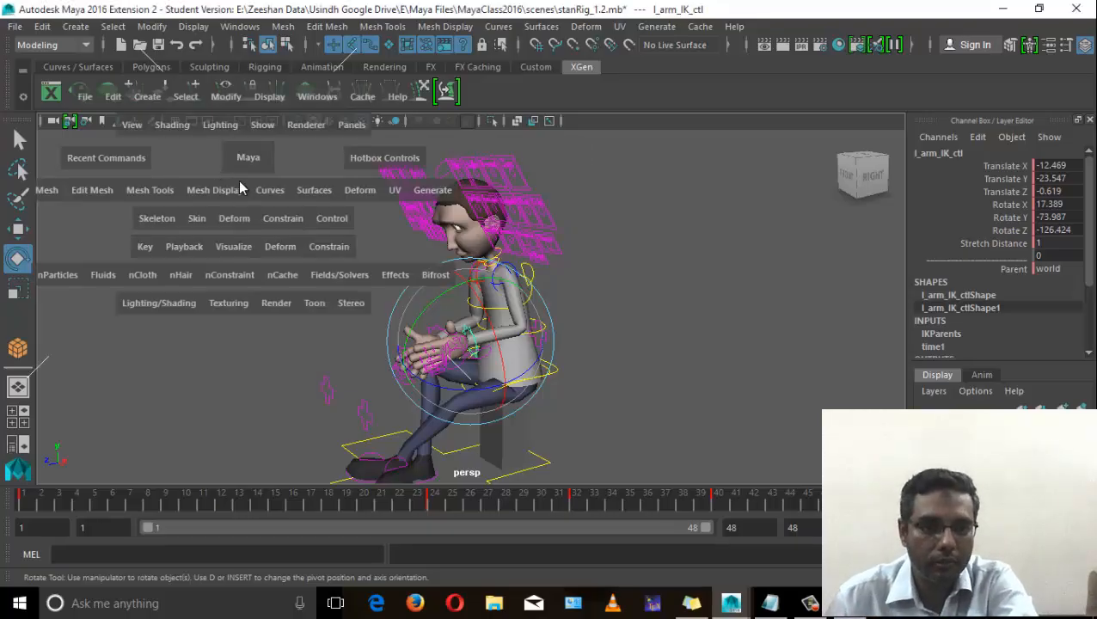
Show the viewport's panel menu bar and hide NURBS curves so only the character's geometry is displayed.
key(shift+m)
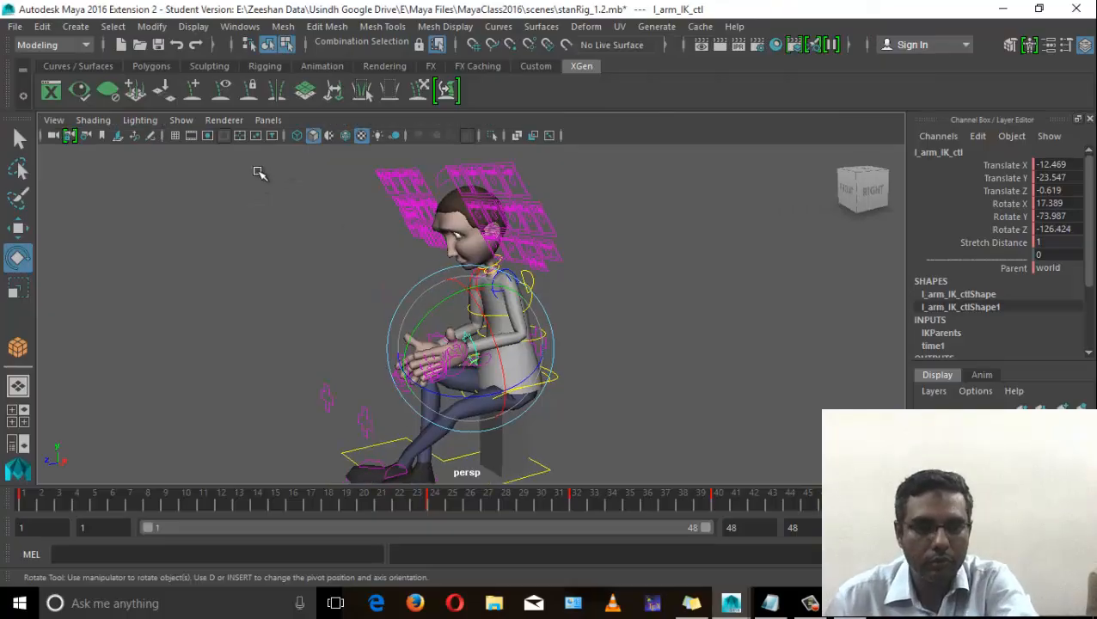
alt+drag(281, 225, 294, 225)
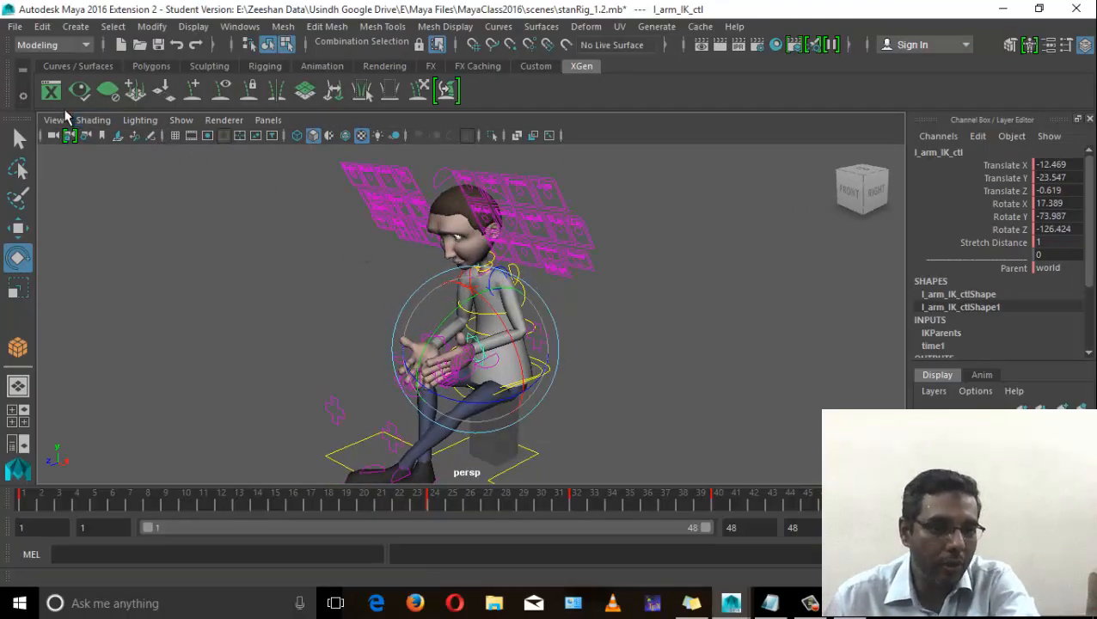
key(shift+m)
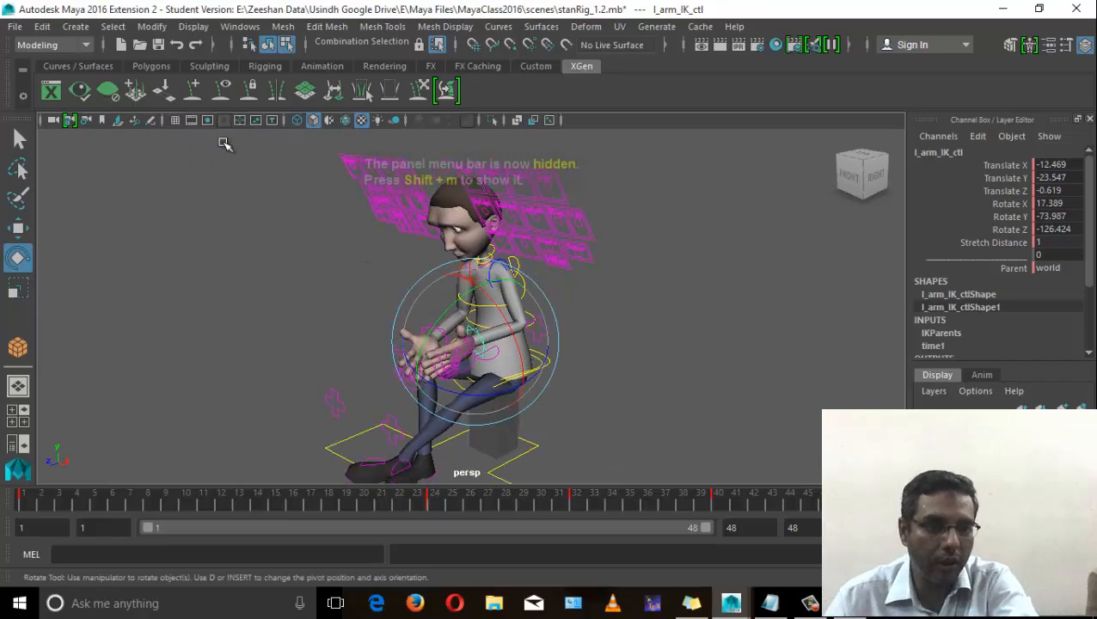
key(shift+m)
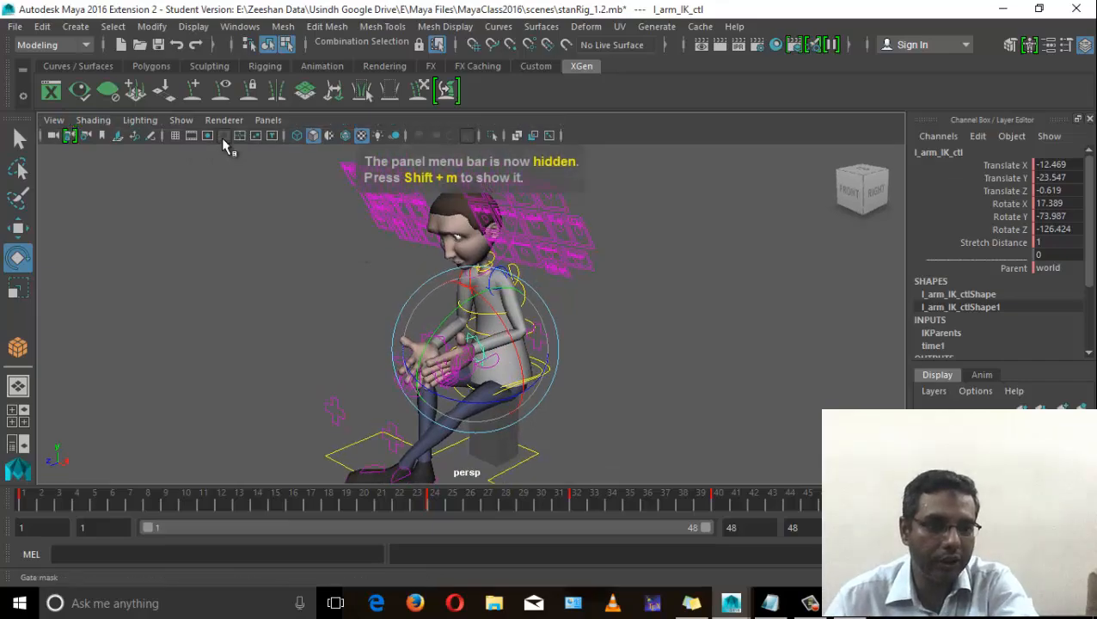
click(181, 121)
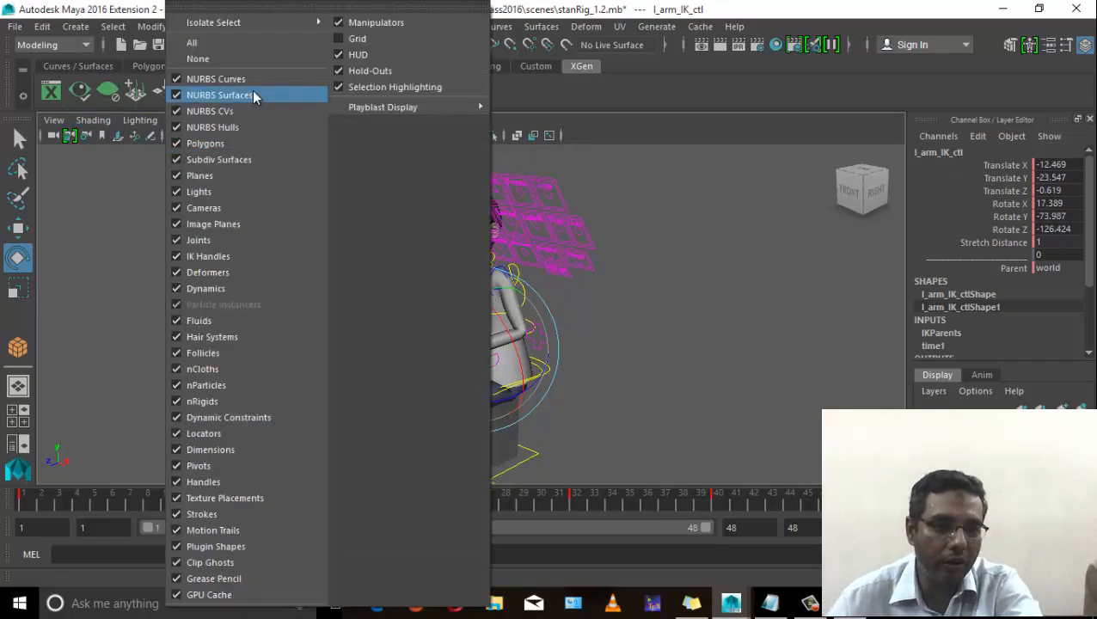
click(200, 83)
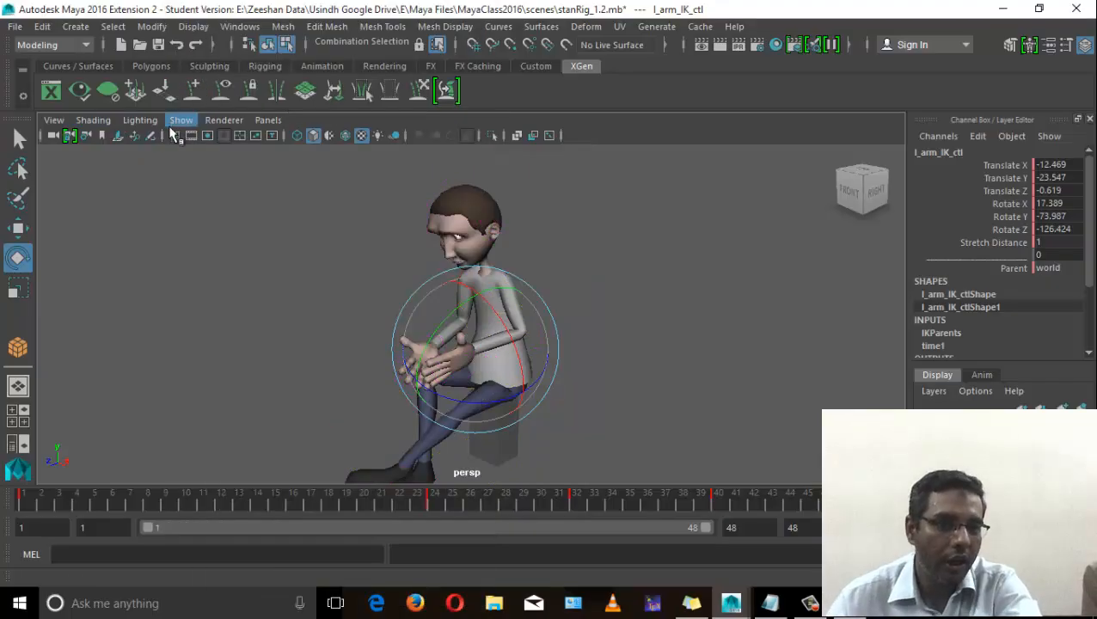
click(180, 121)
click(644, 45)
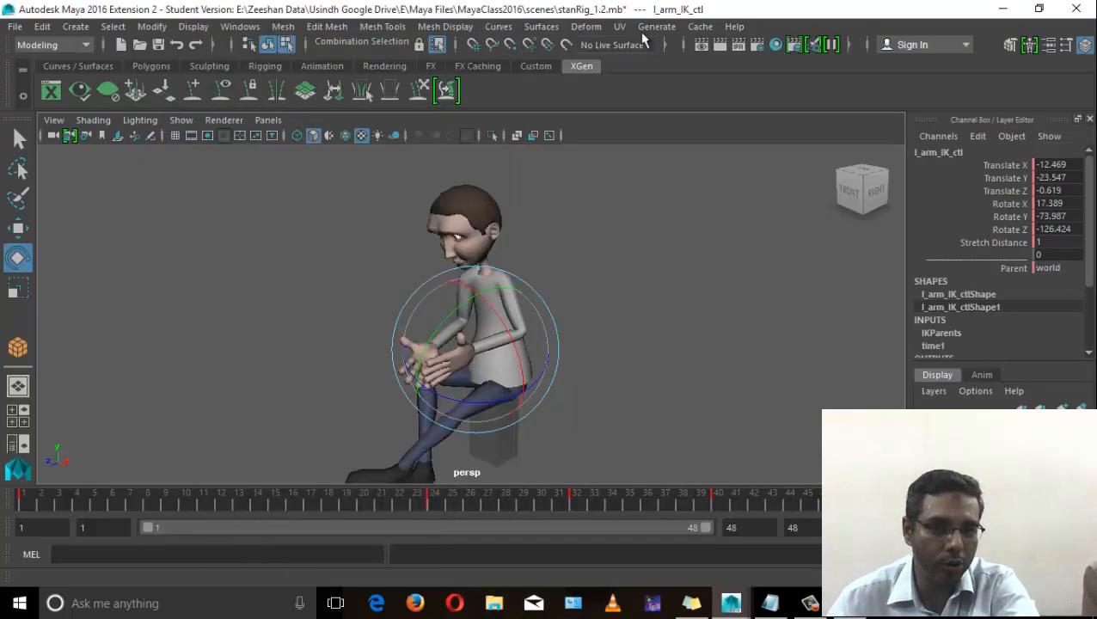
Deselect the arm control and play the animation from frame 1 in a front view of the whole character.
alt+drag(494, 301, 533, 352)
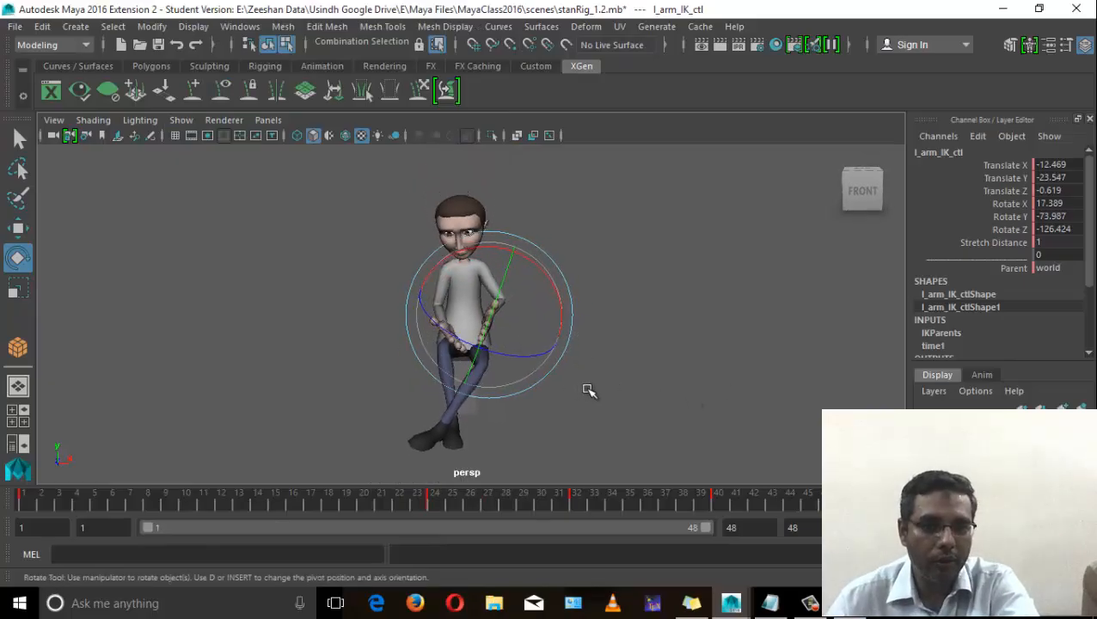
click(587, 387)
key(alt+shift+v)
alt+drag(490, 272, 551, 346)
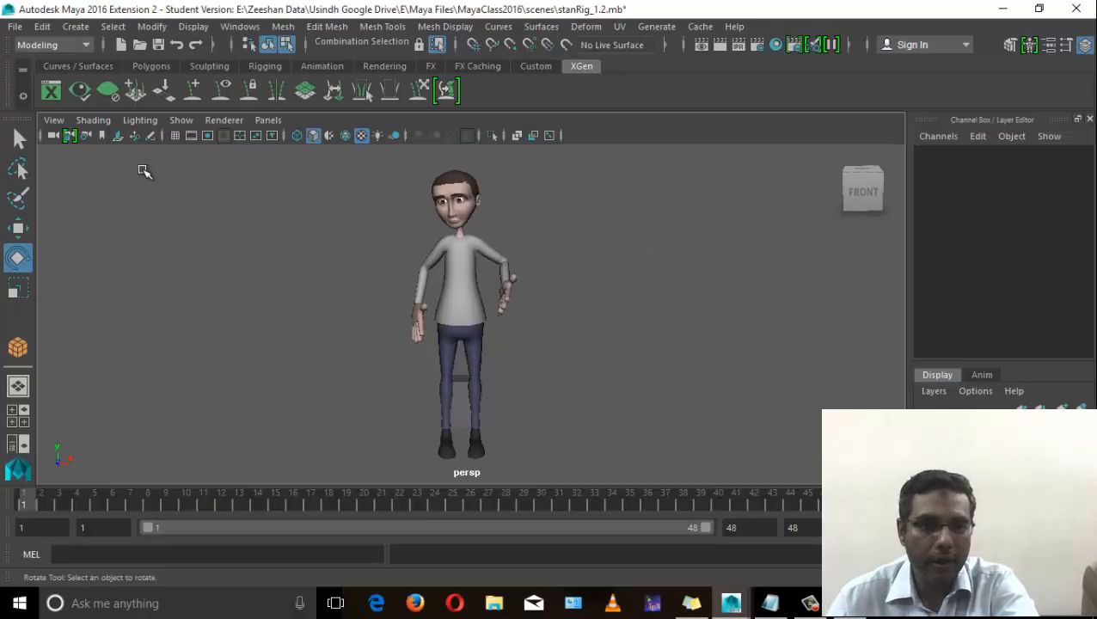
click(1021, 505)
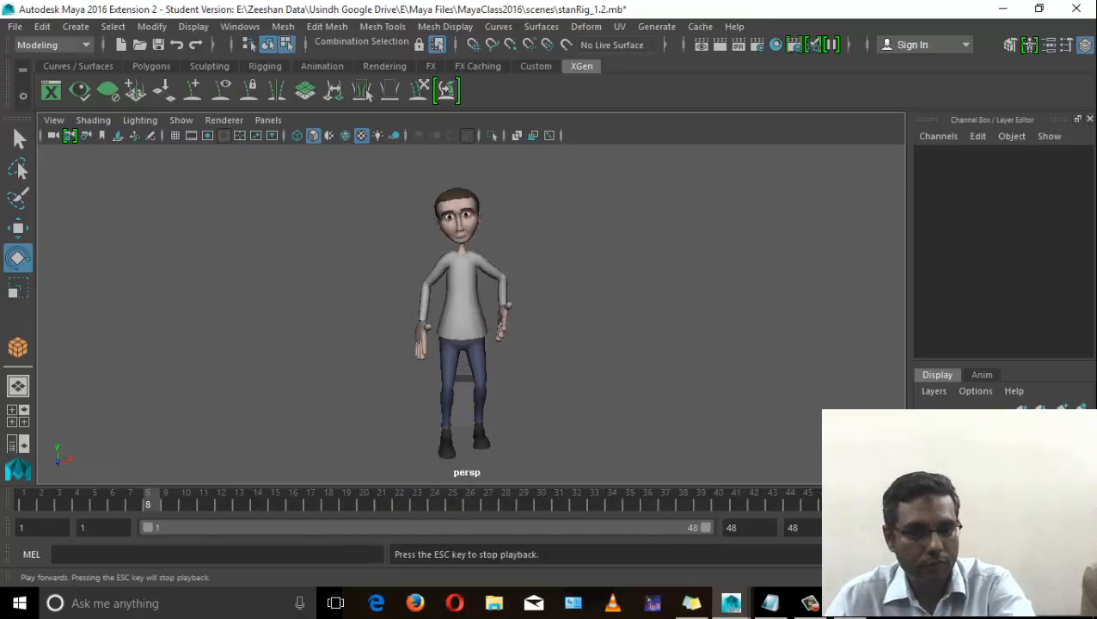
click(1021, 505)
Extend the playback range's end to frame 55 and play the animation again.
double_click(758, 533)
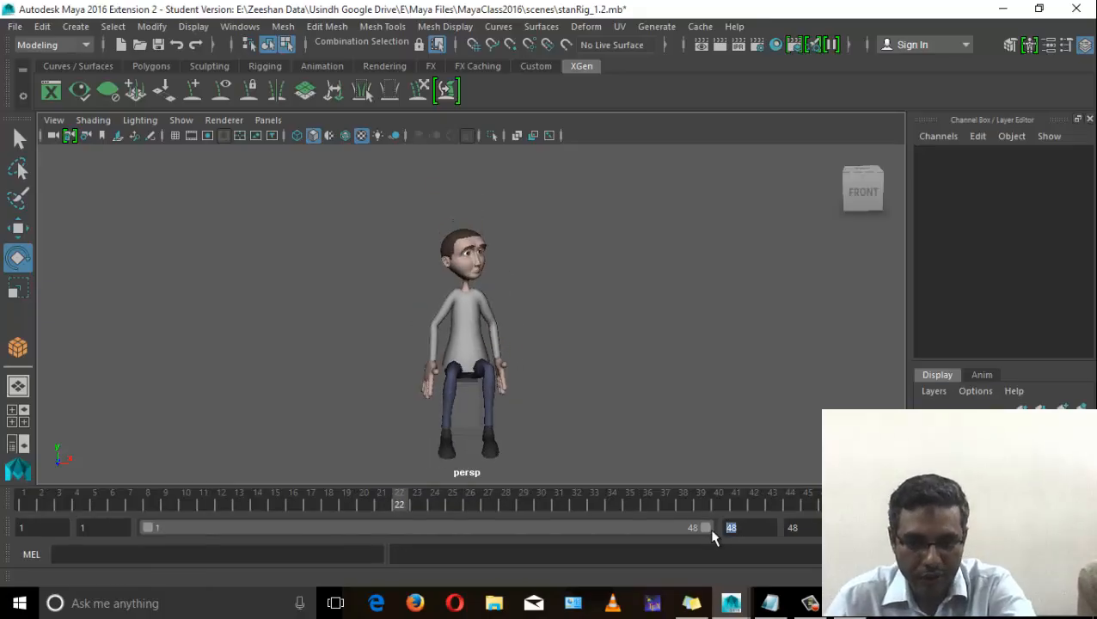
text(55)
key(Return)
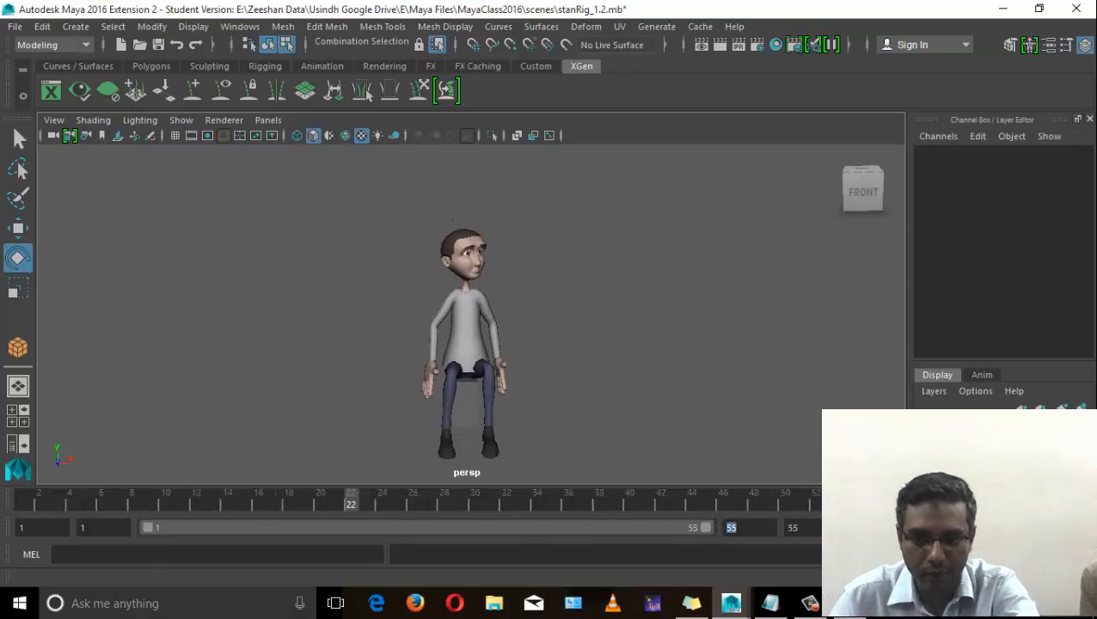
click(1021, 504)
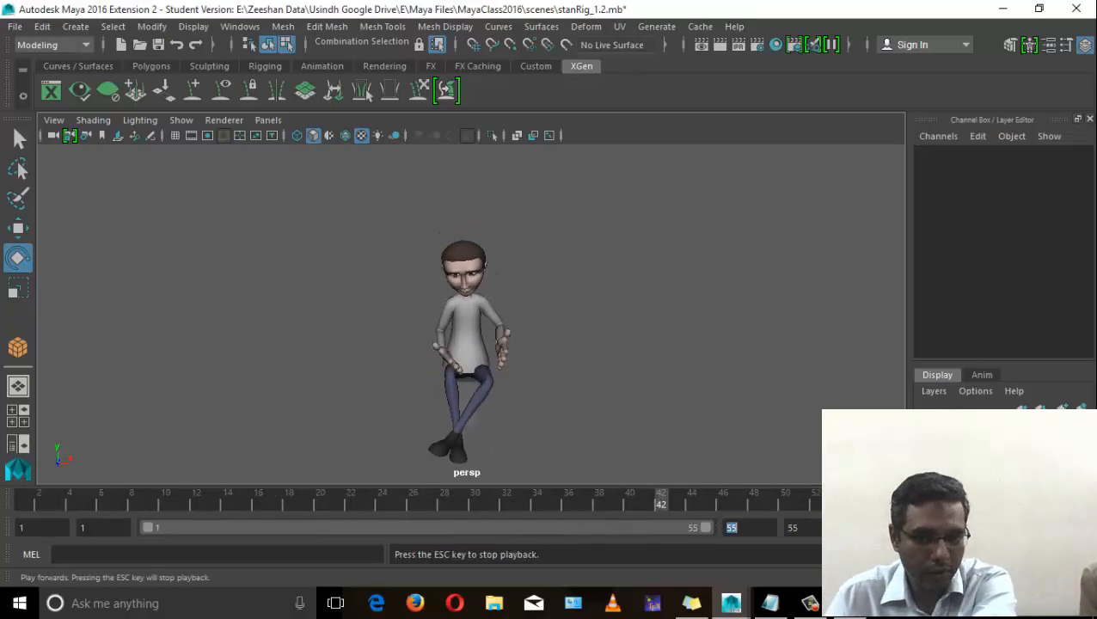
key(Escape)
Open the Playblast options and set the quality to 100.
right_click(292, 509)
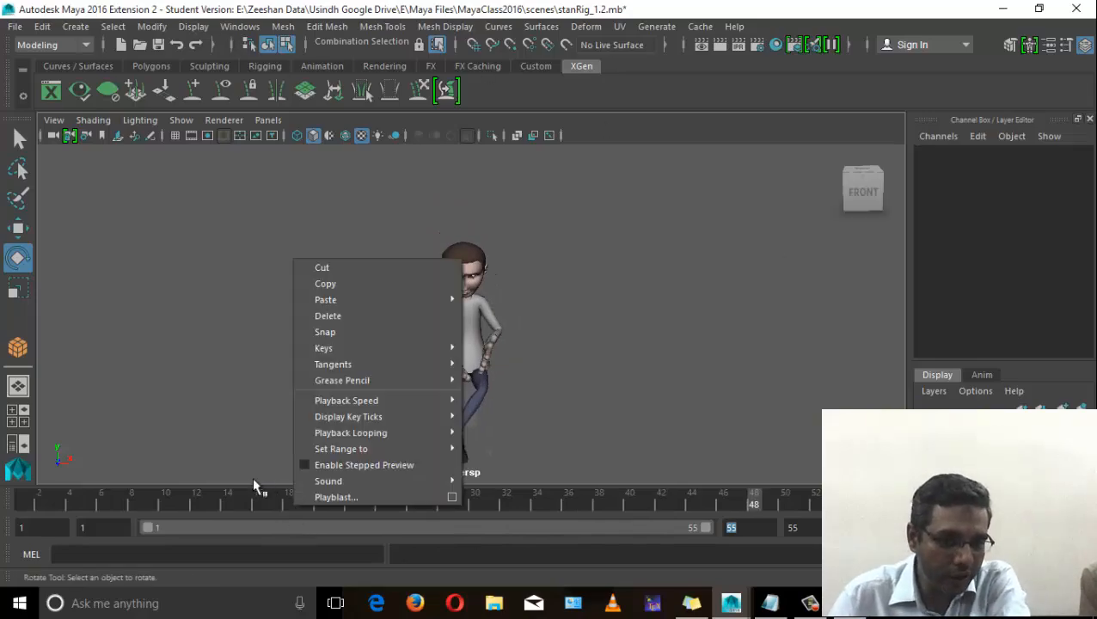
click(453, 498)
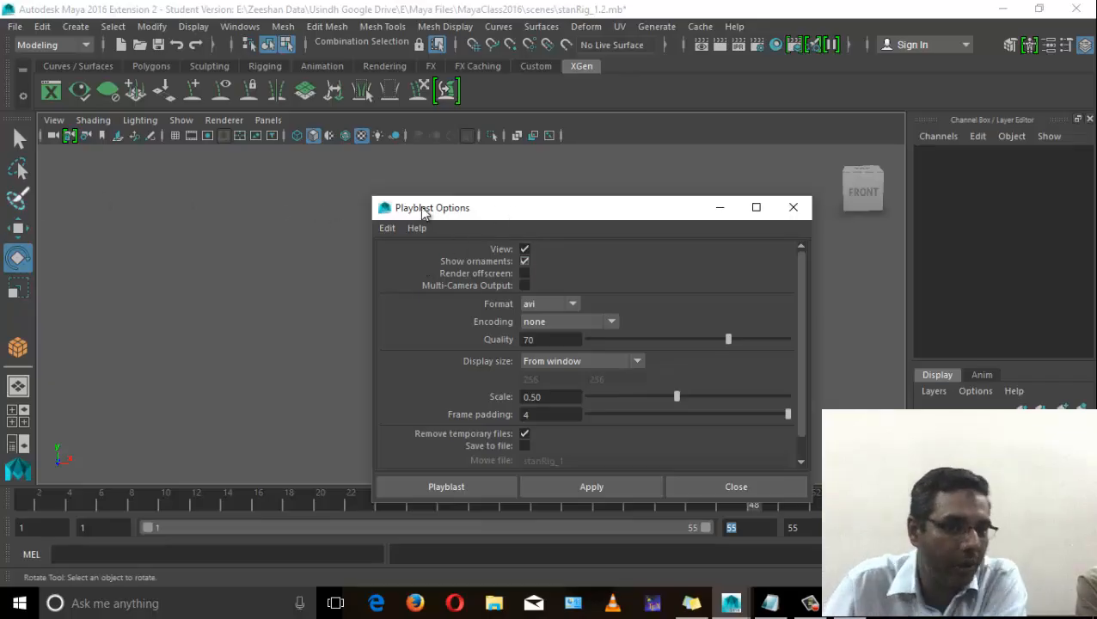
right_click(316, 475)
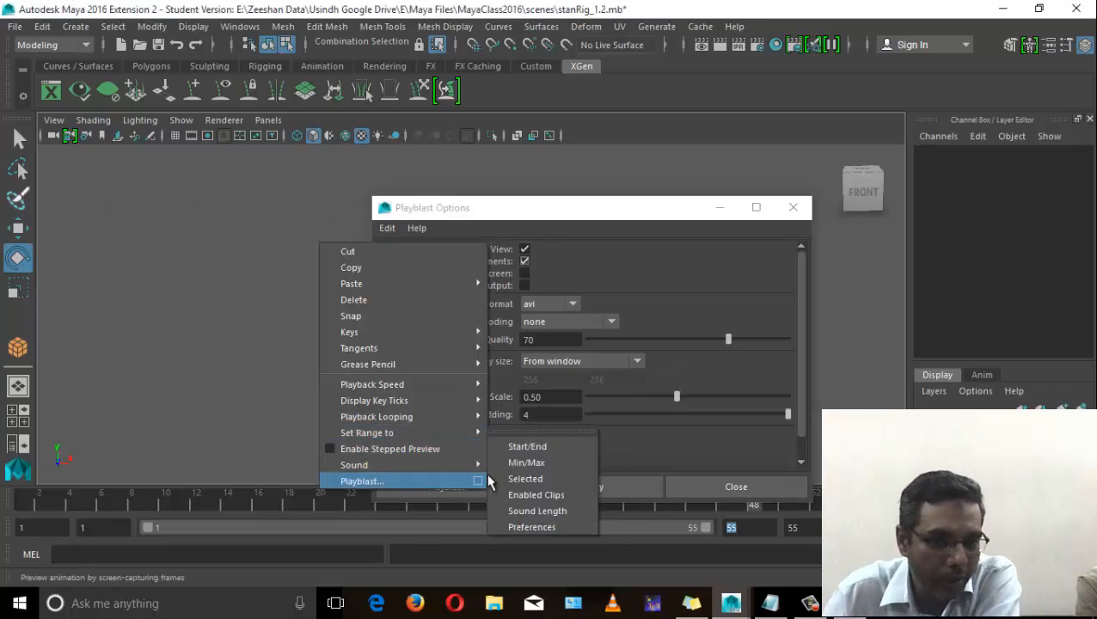
mouse_move(473, 468)
key(Escape)
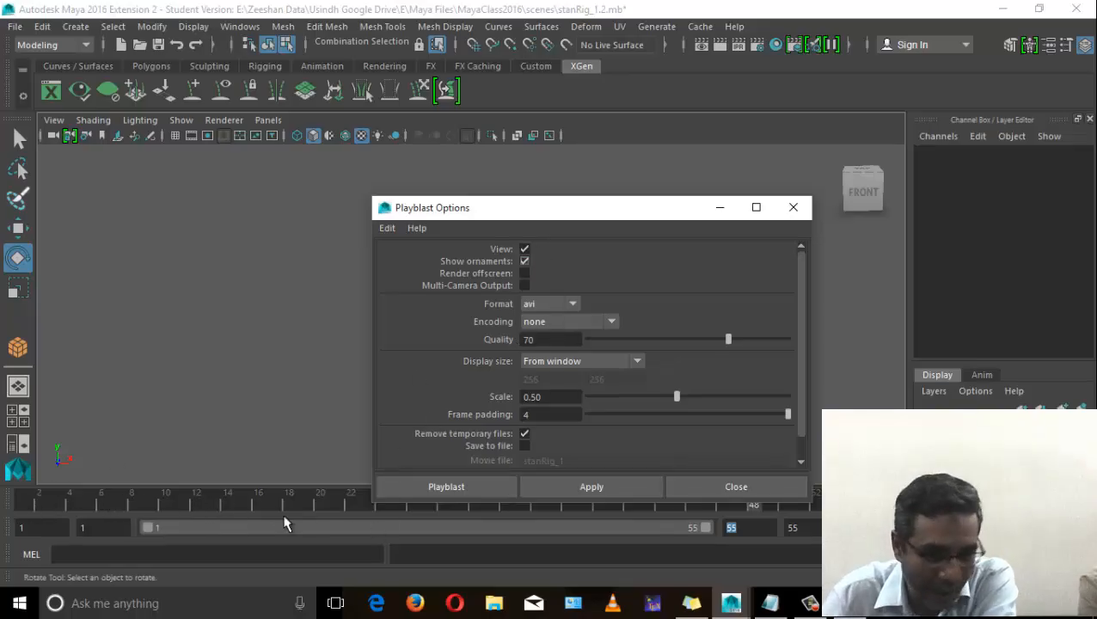
double_click(540, 340)
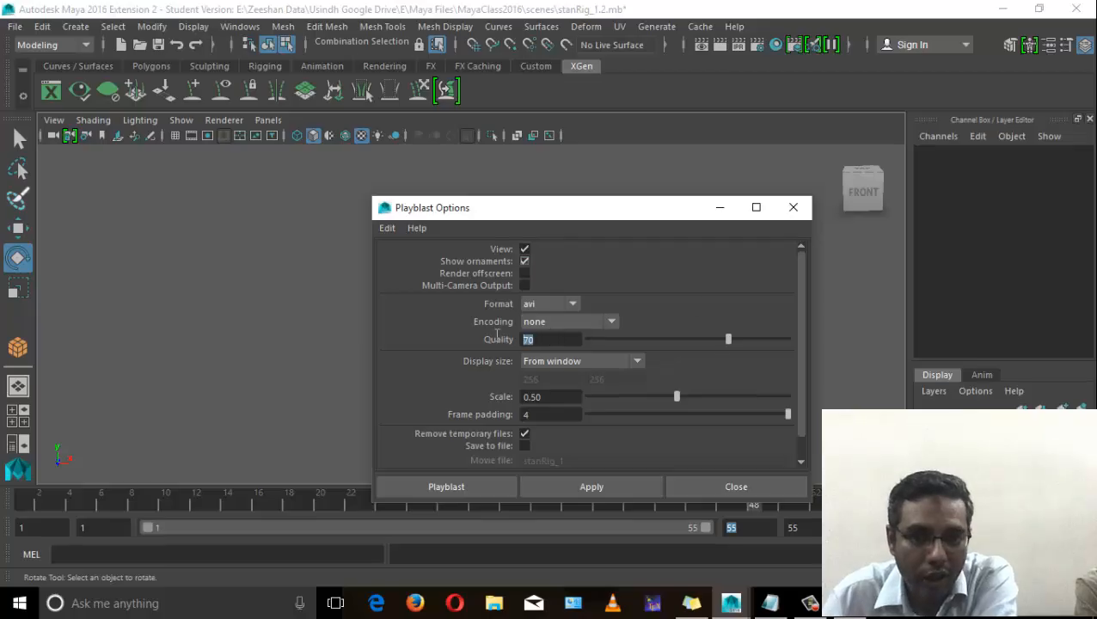
text(100)
key(Return)
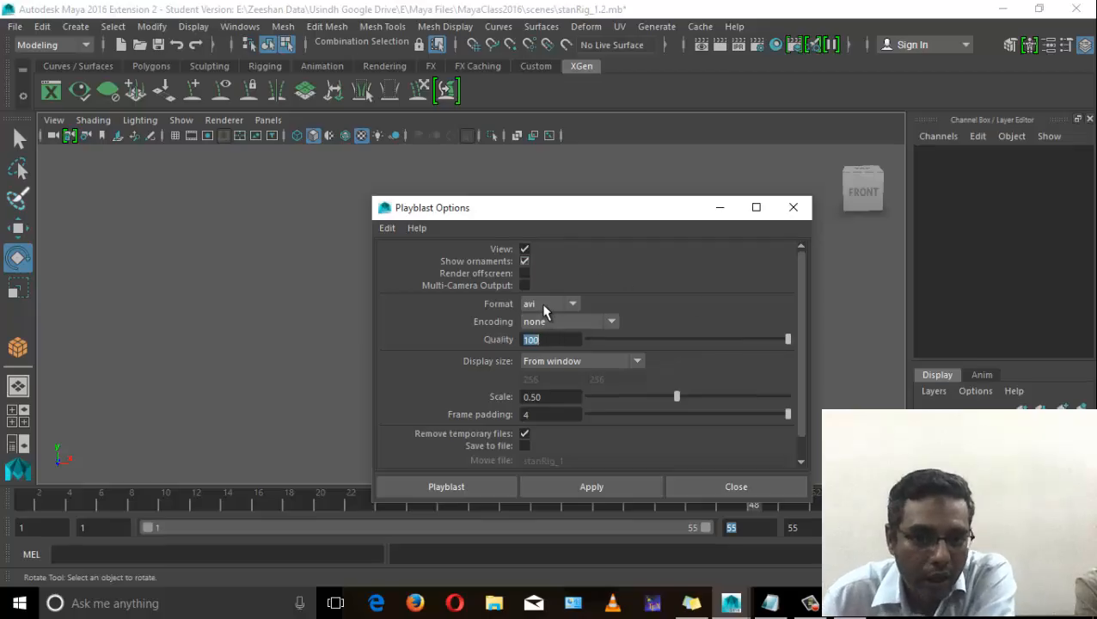
Set the playblast format to qt and generate the playblast from the viewport.
click(573, 304)
click(576, 315)
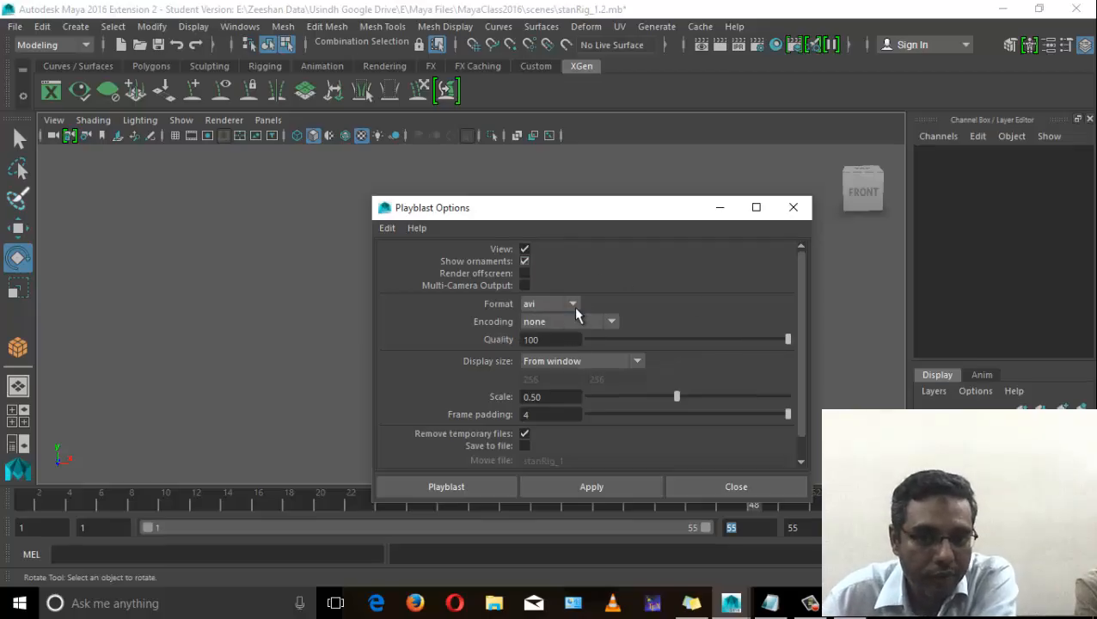
click(574, 305)
click(555, 337)
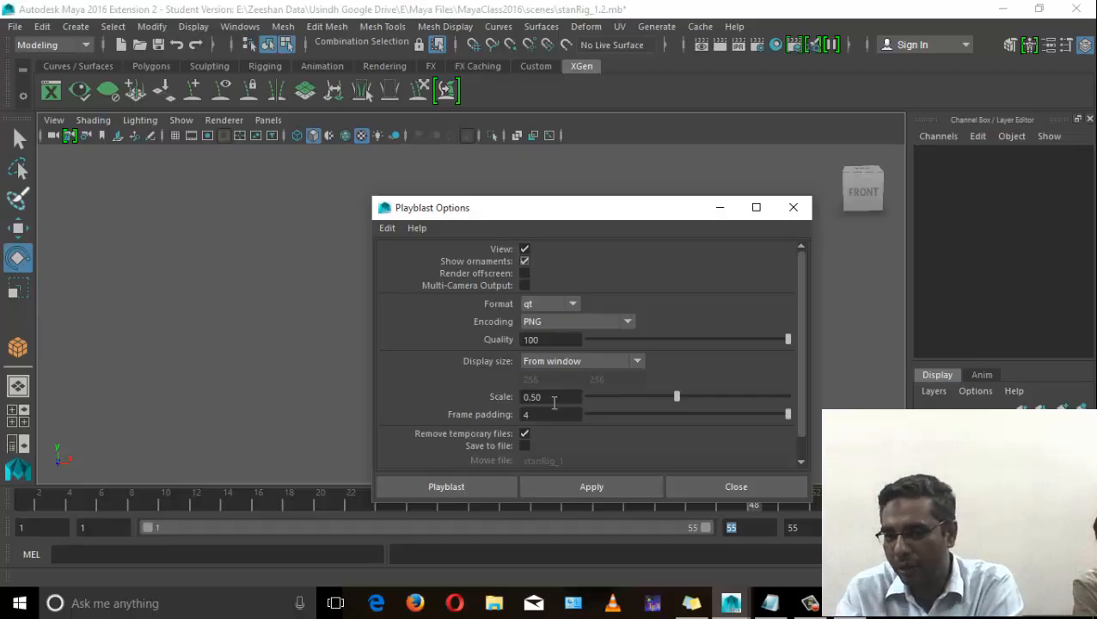
click(446, 486)
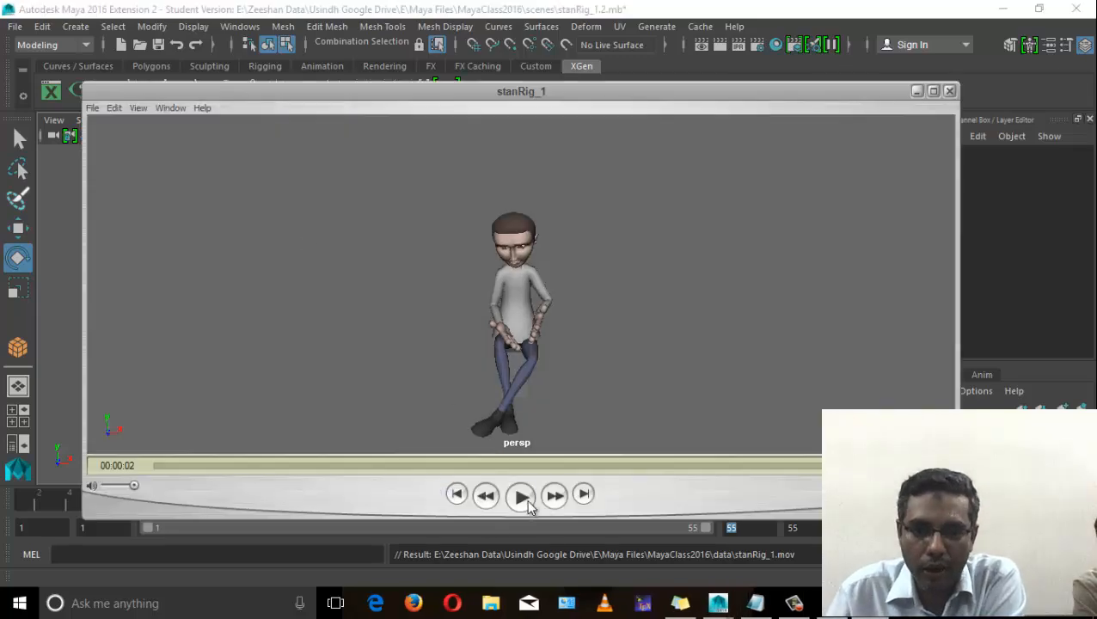
Play the stanRig_1 playblast movie several times to review the animation, then close the player.
click(525, 499)
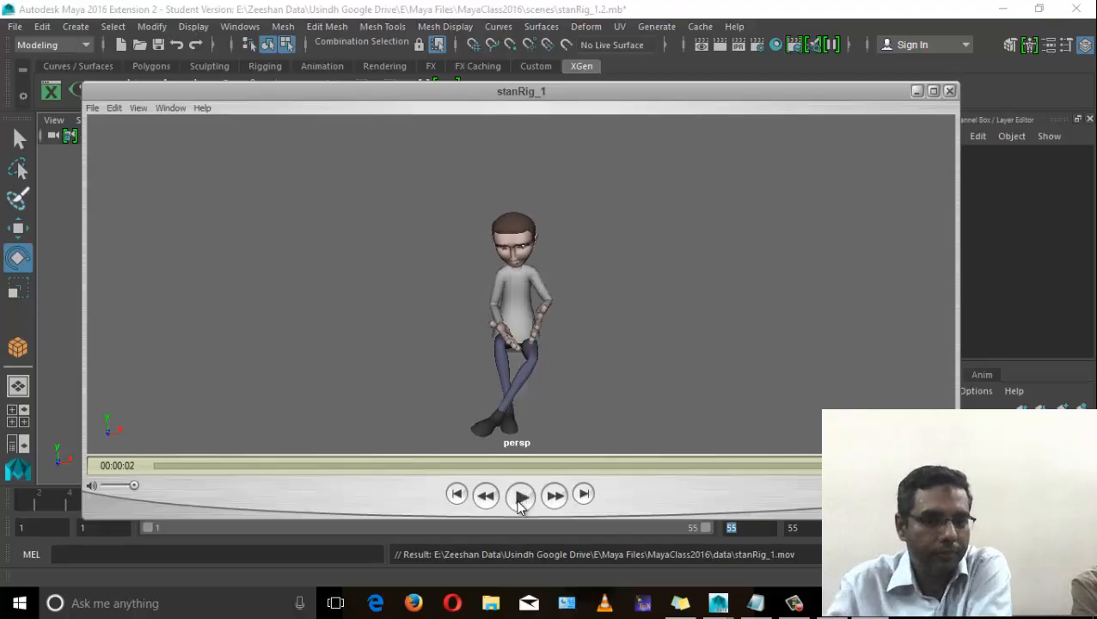
click(521, 497)
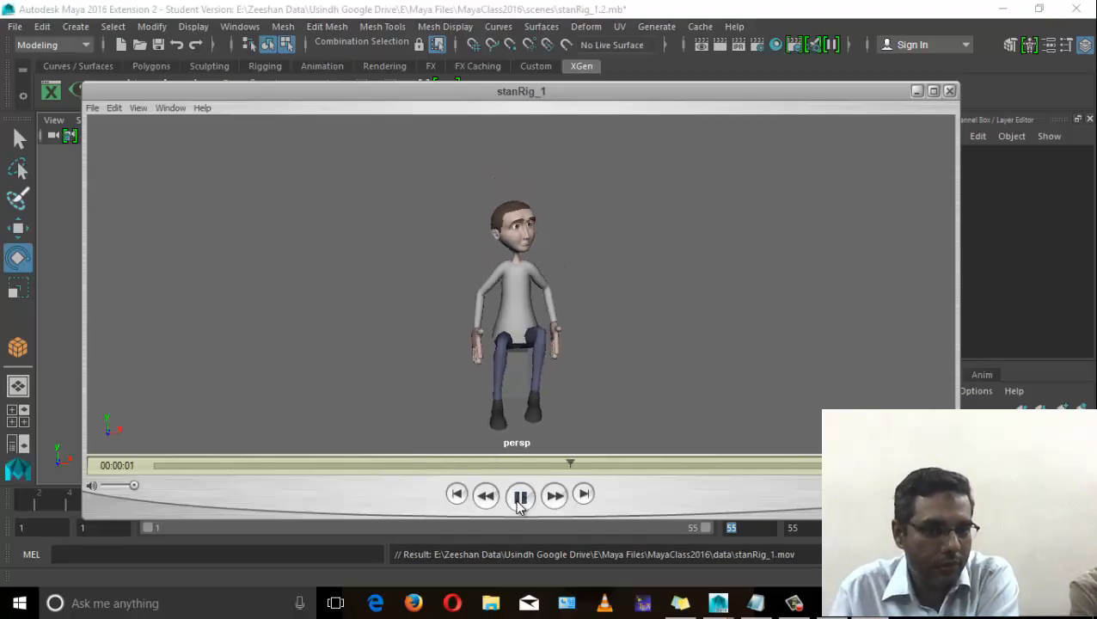
click(520, 497)
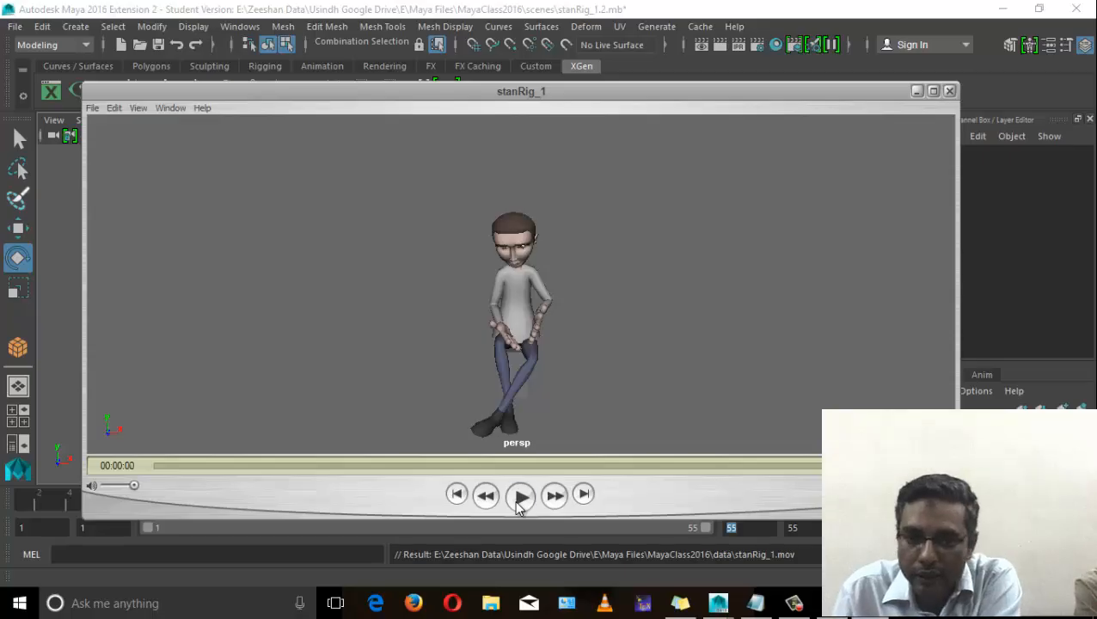
click(519, 504)
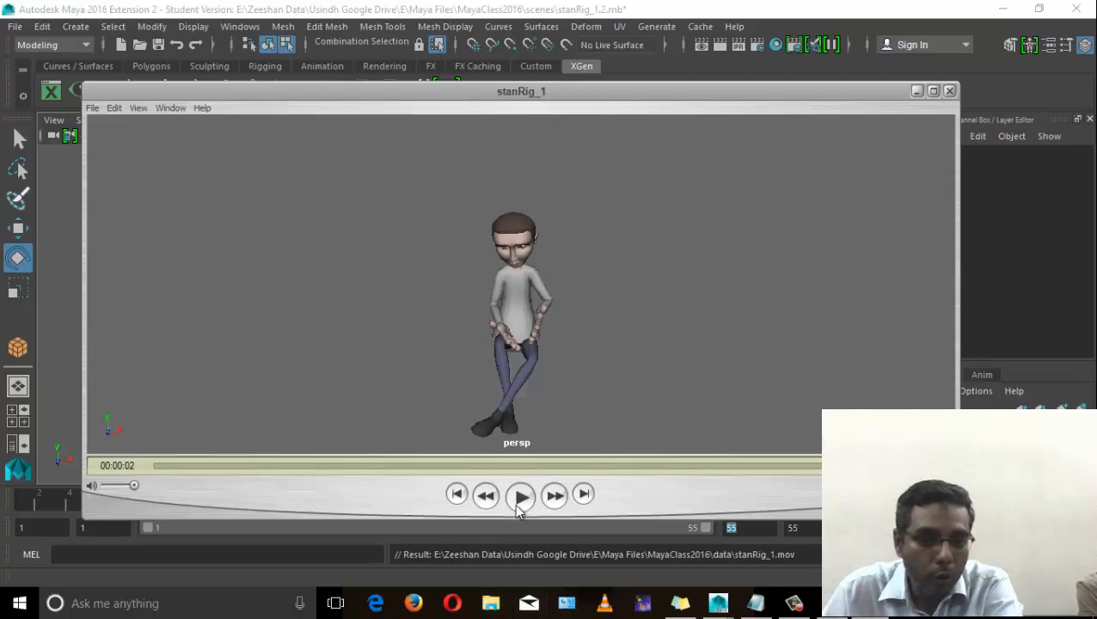
click(520, 499)
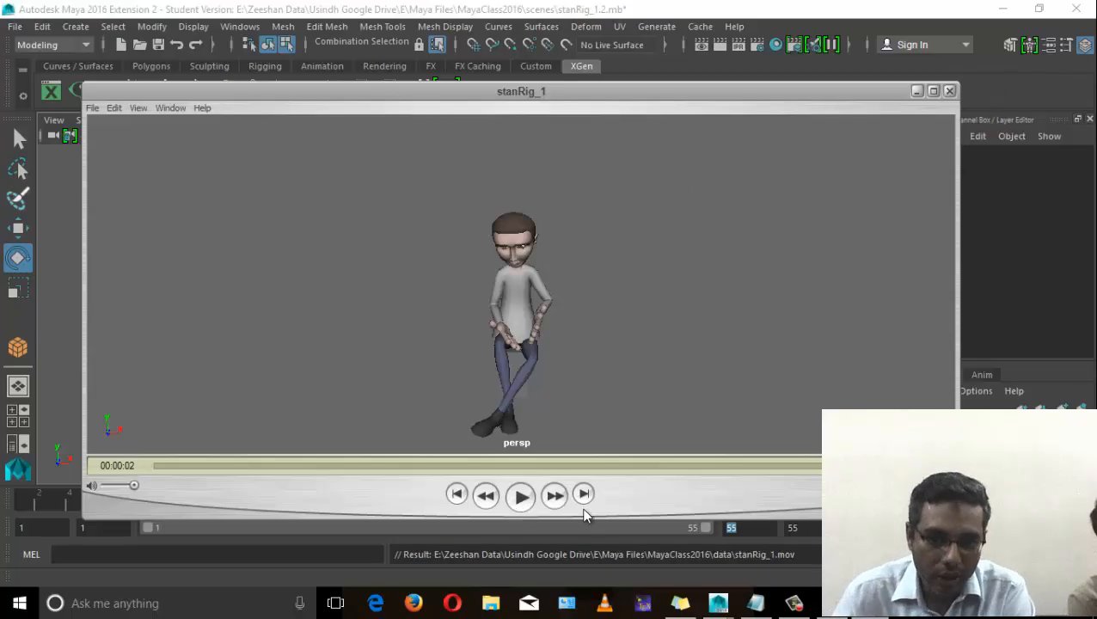
click(514, 506)
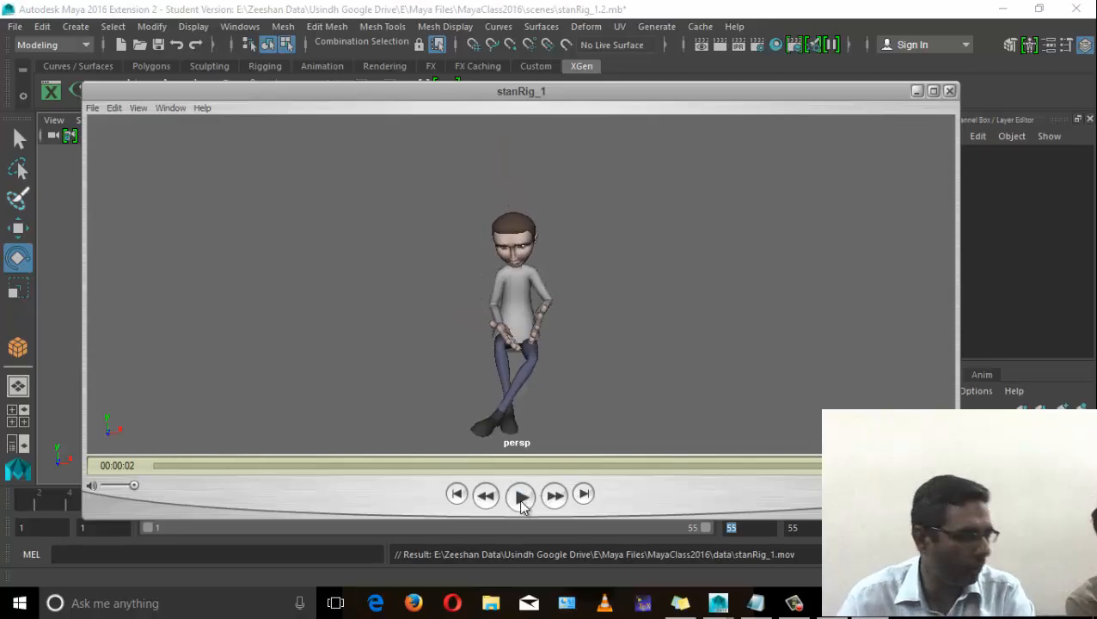
click(522, 498)
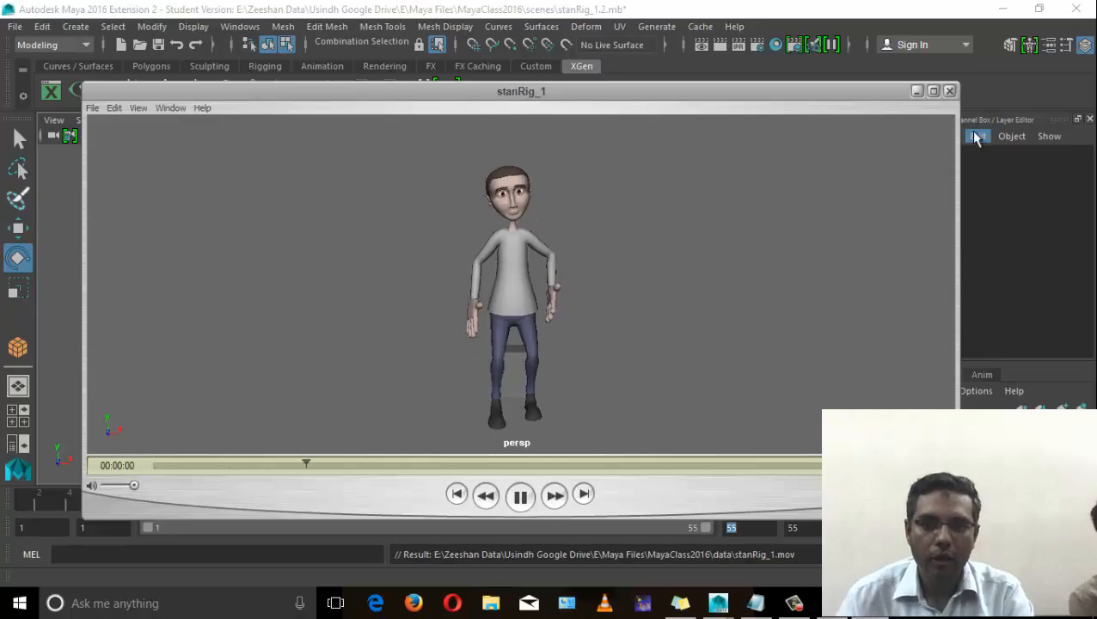
click(949, 90)
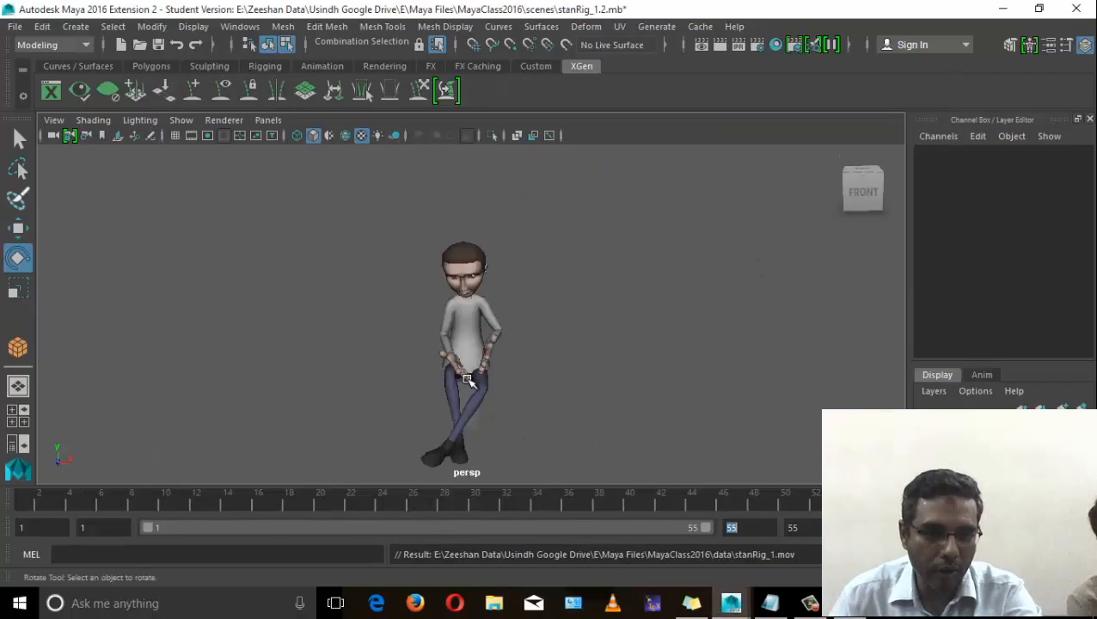
Show NURBS curves in the viewport again and select all of the character's rig controls.
click(176, 121)
click(240, 79)
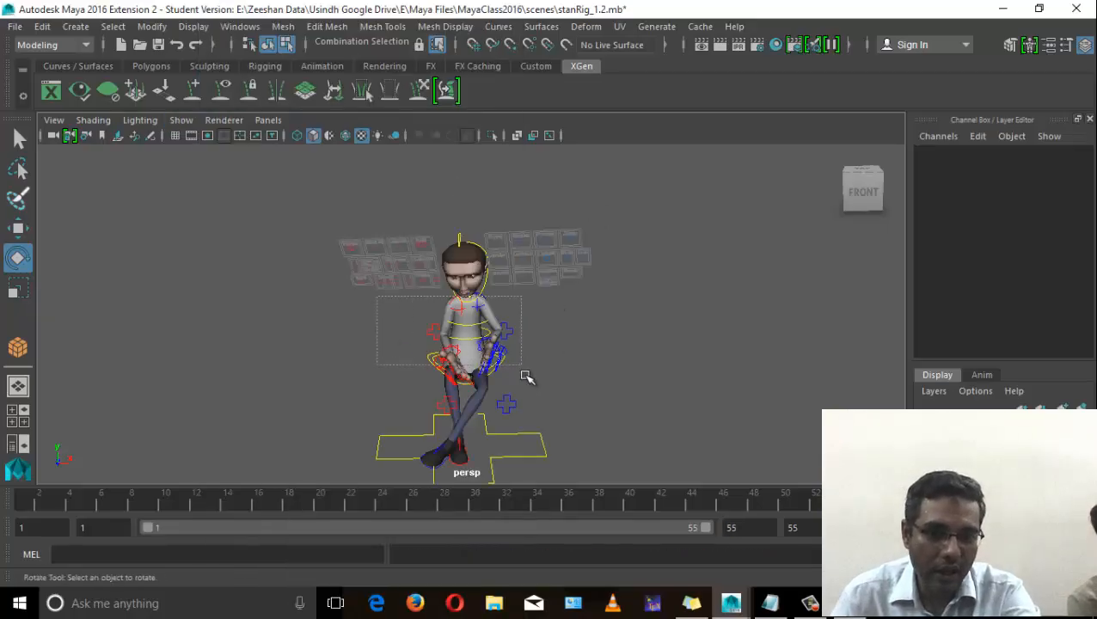
drag(517, 378, 584, 462)
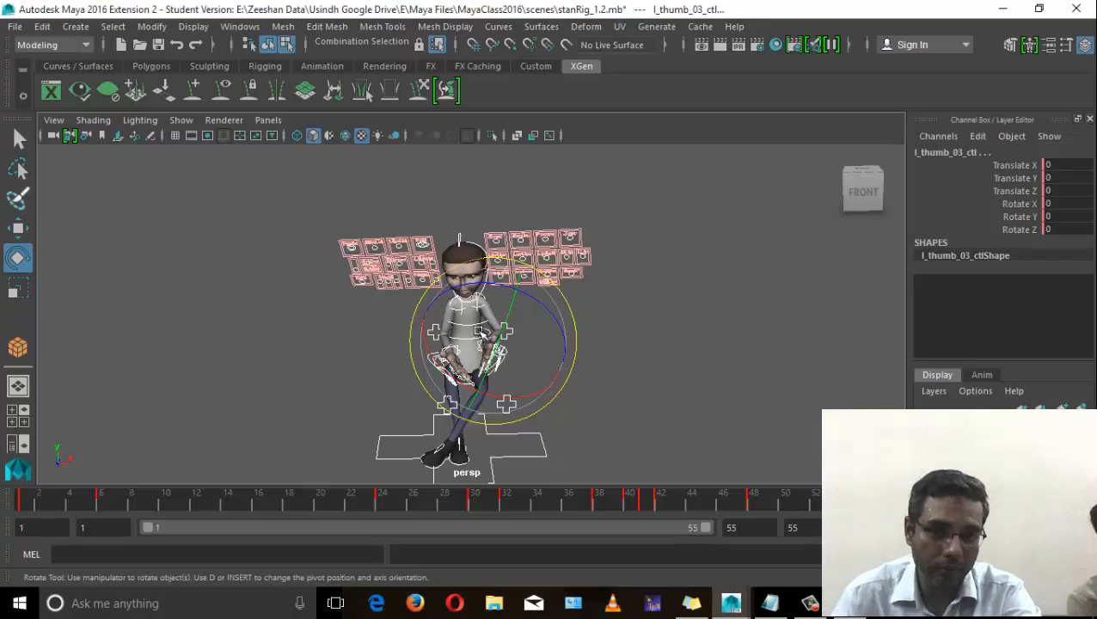
Select all the controls' keys from frame 1 to 49 on the timeline and rescale them to change the animation's timing.
scroll(533, 422, up, 3)
scroll(526, 403, down, 3)
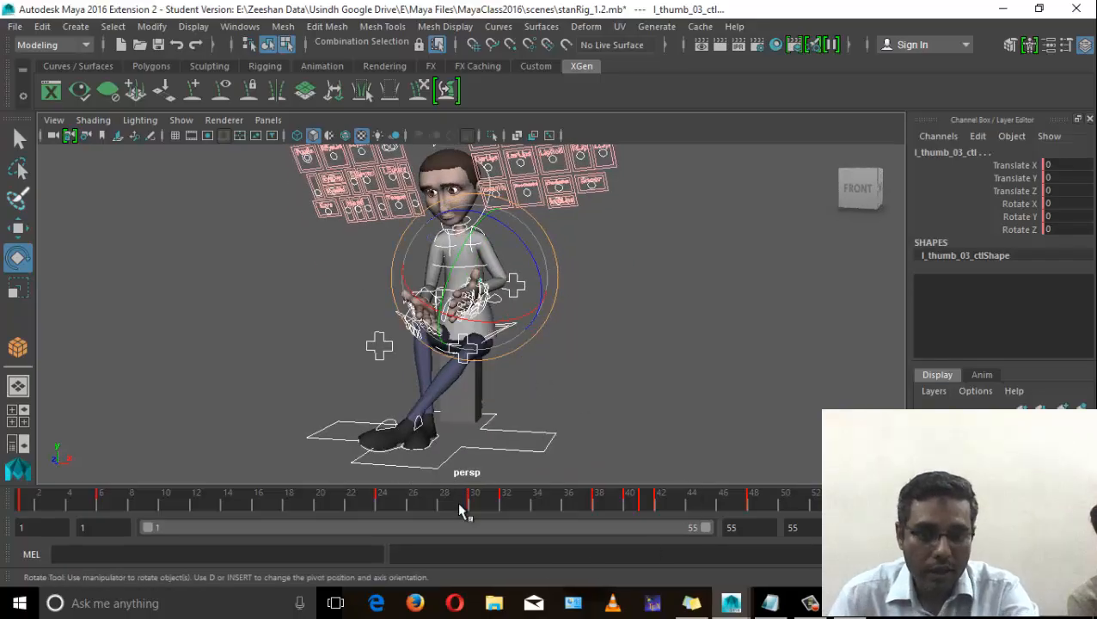
click(22, 505)
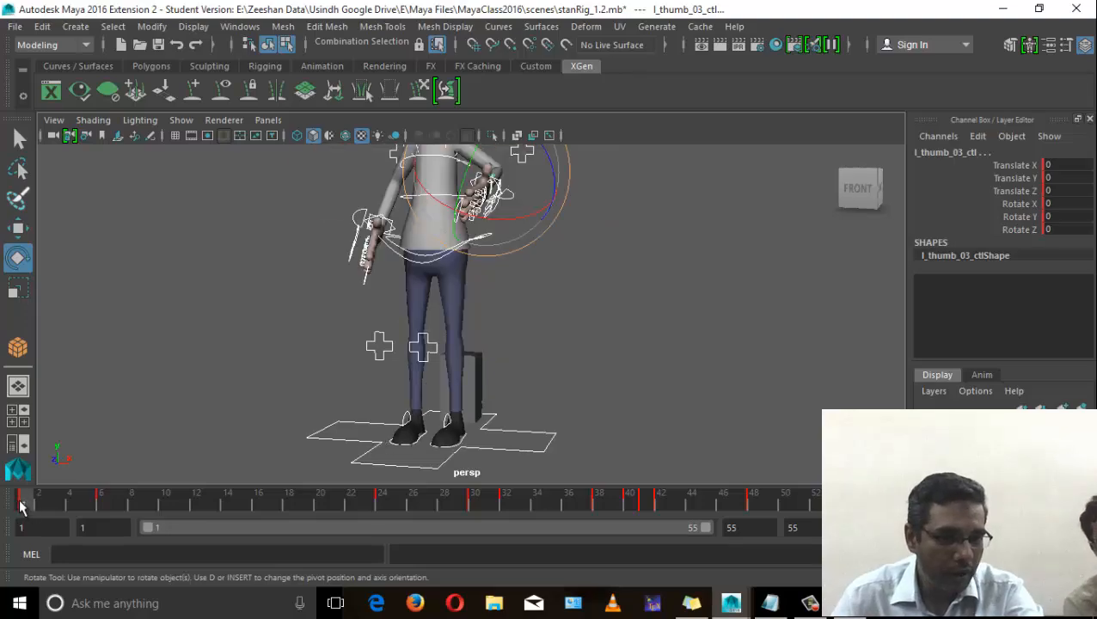
drag(41, 498, 759, 506)
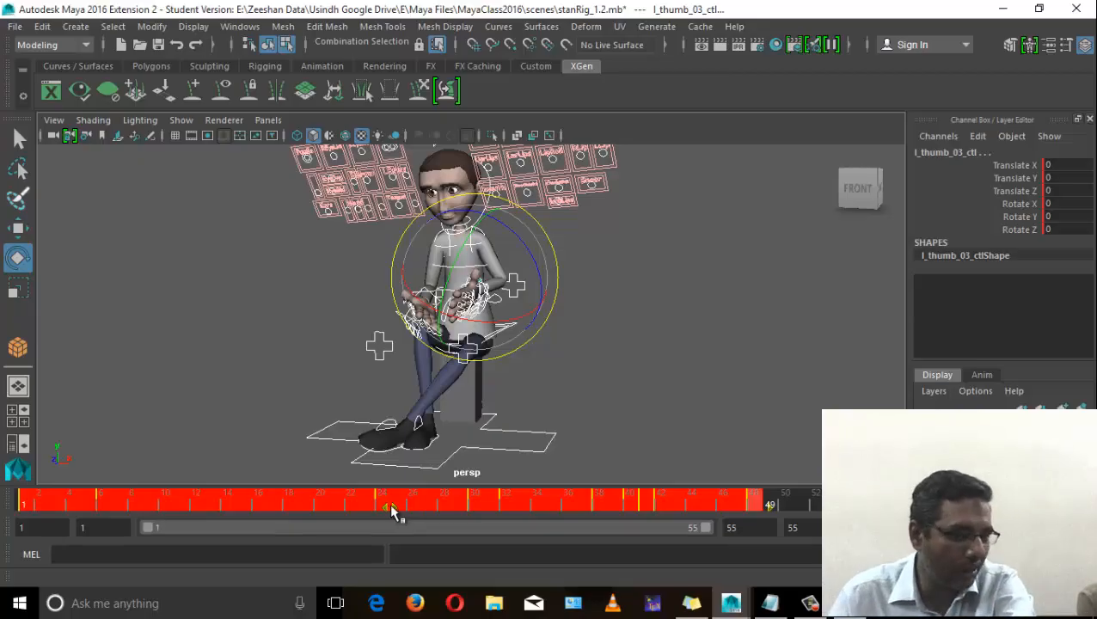
drag(390, 503, 615, 502)
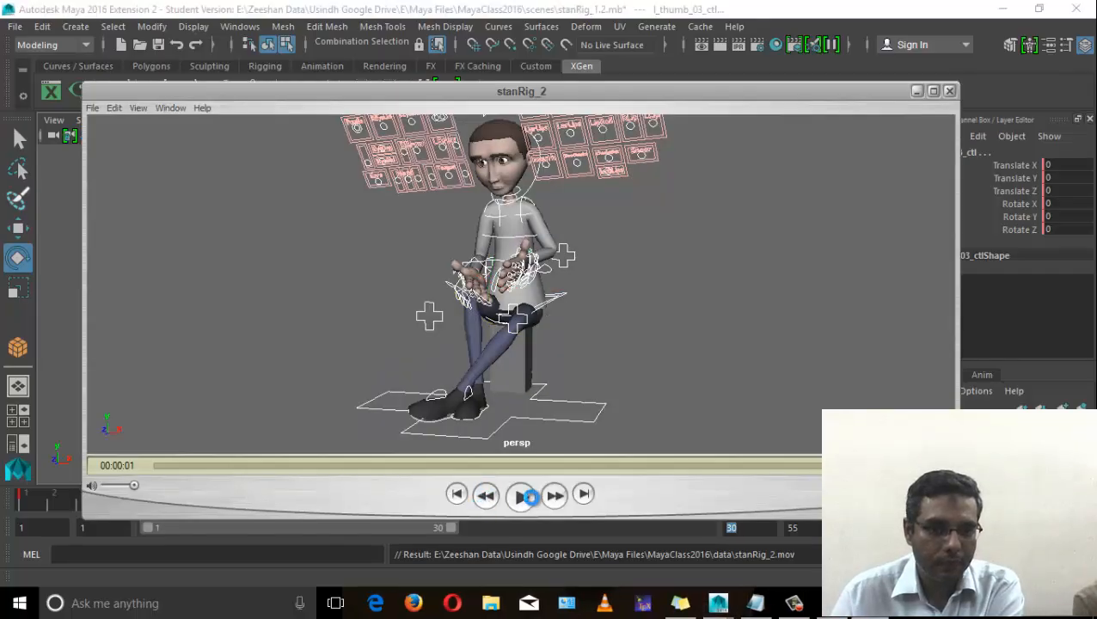
Play the stanRig_2 playblast movie and look through the player's view and editing options.
click(528, 497)
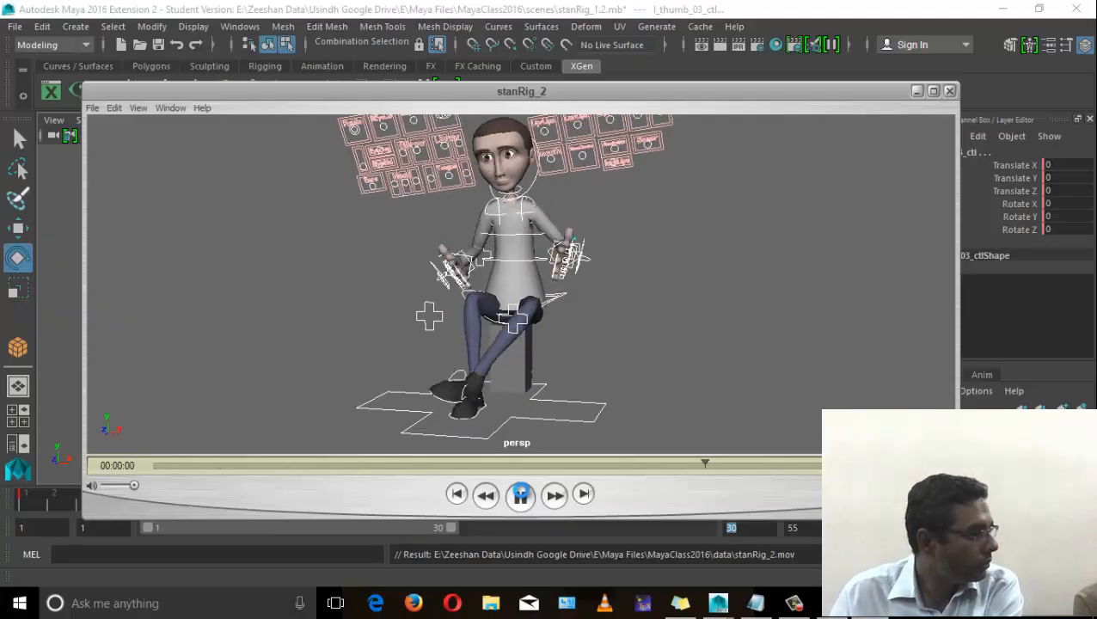
click(142, 109)
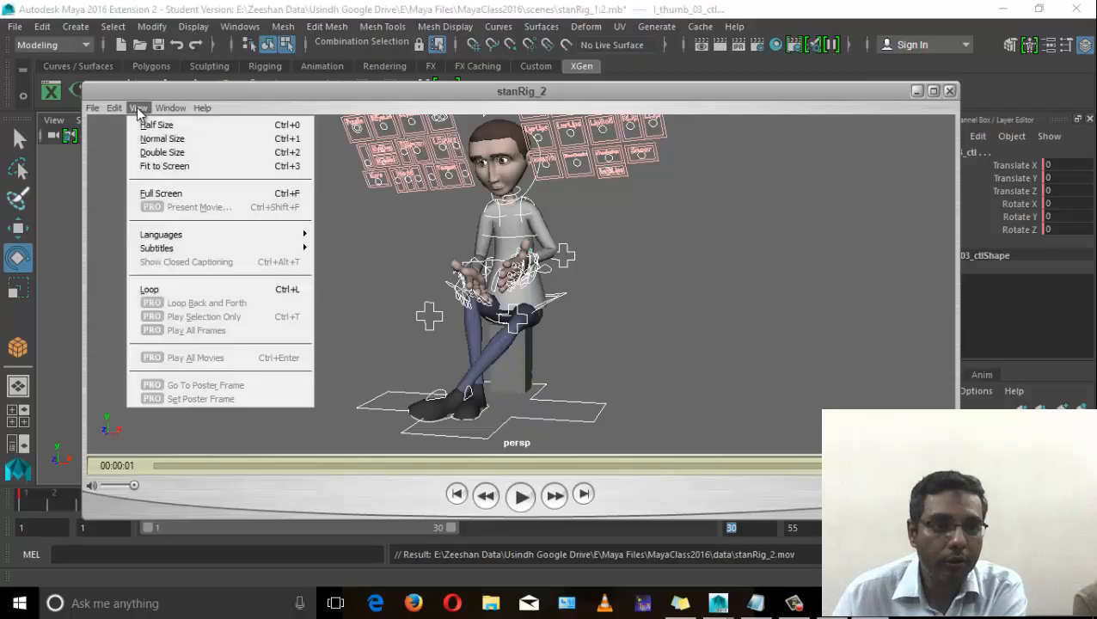
mouse_move(120, 109)
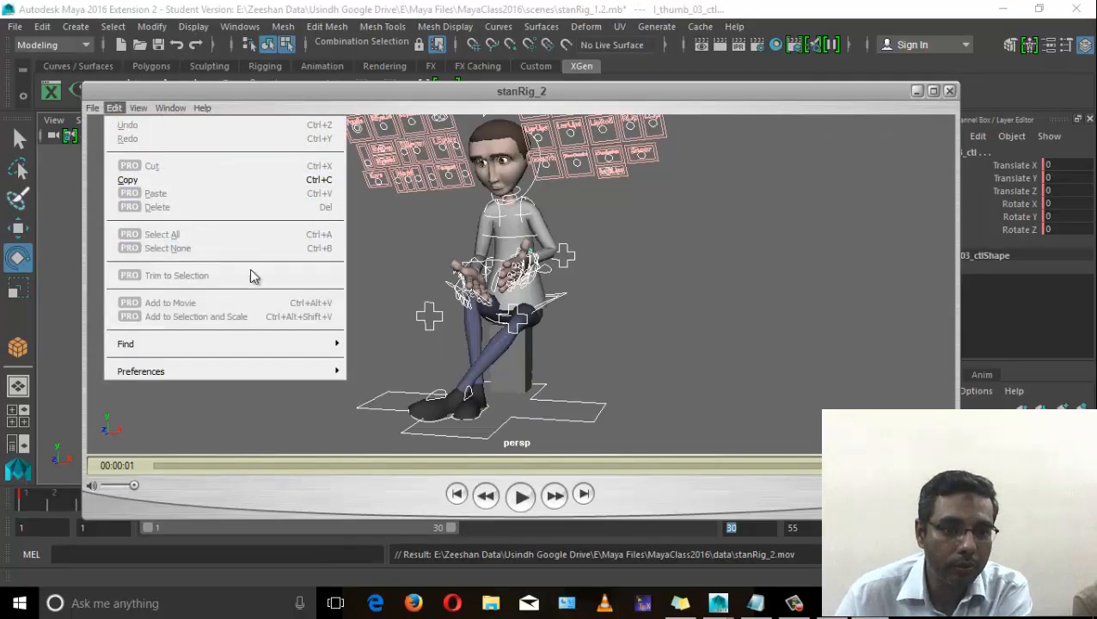
mouse_move(274, 351)
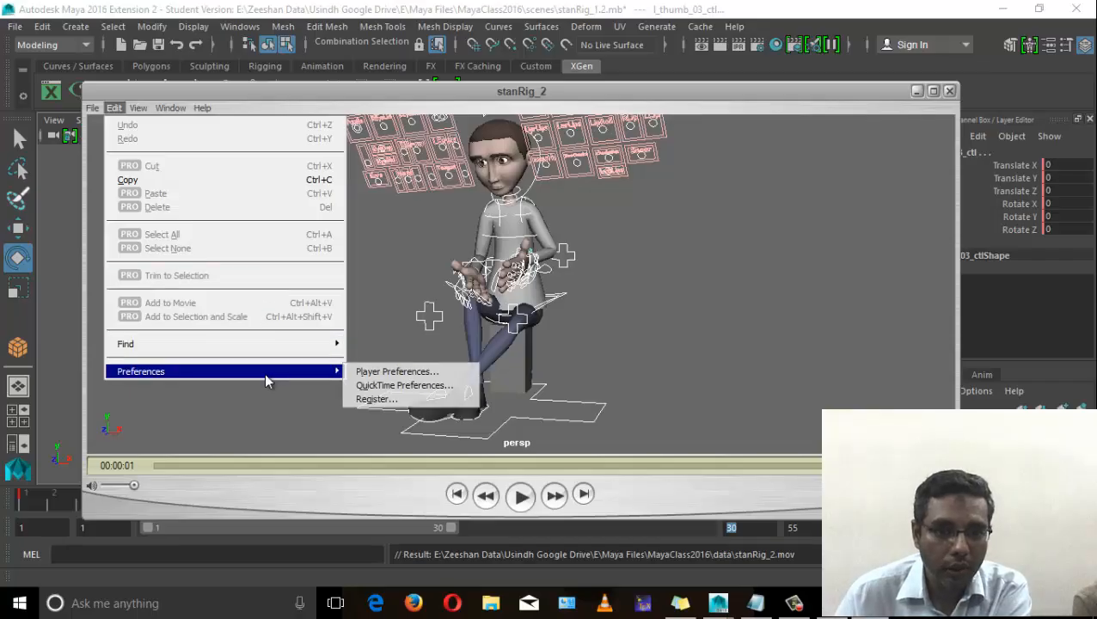
click(436, 492)
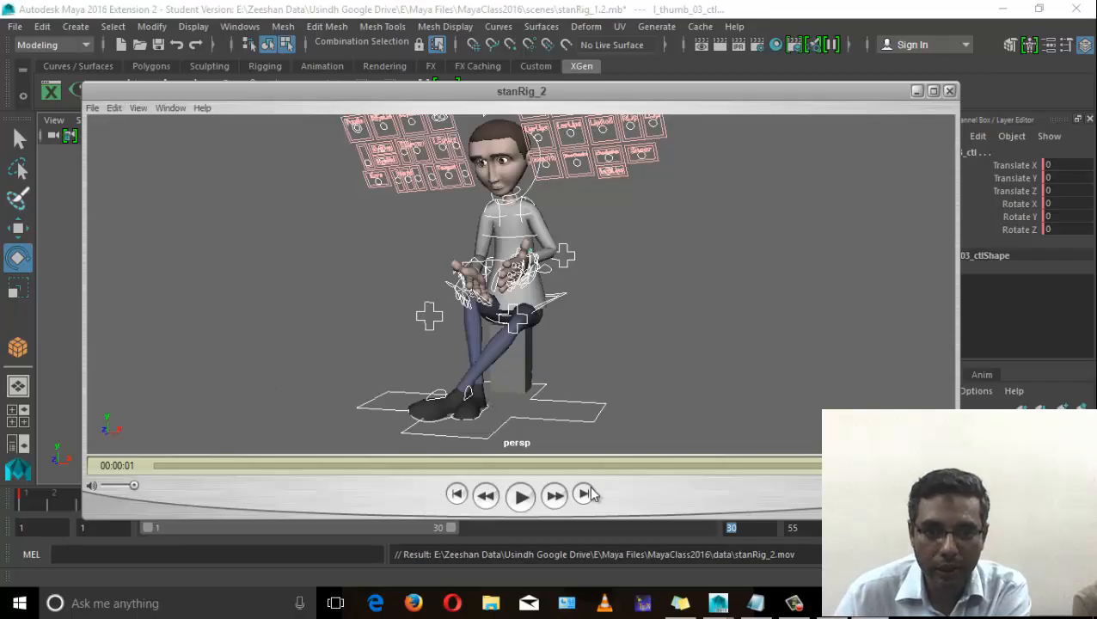
click(520, 496)
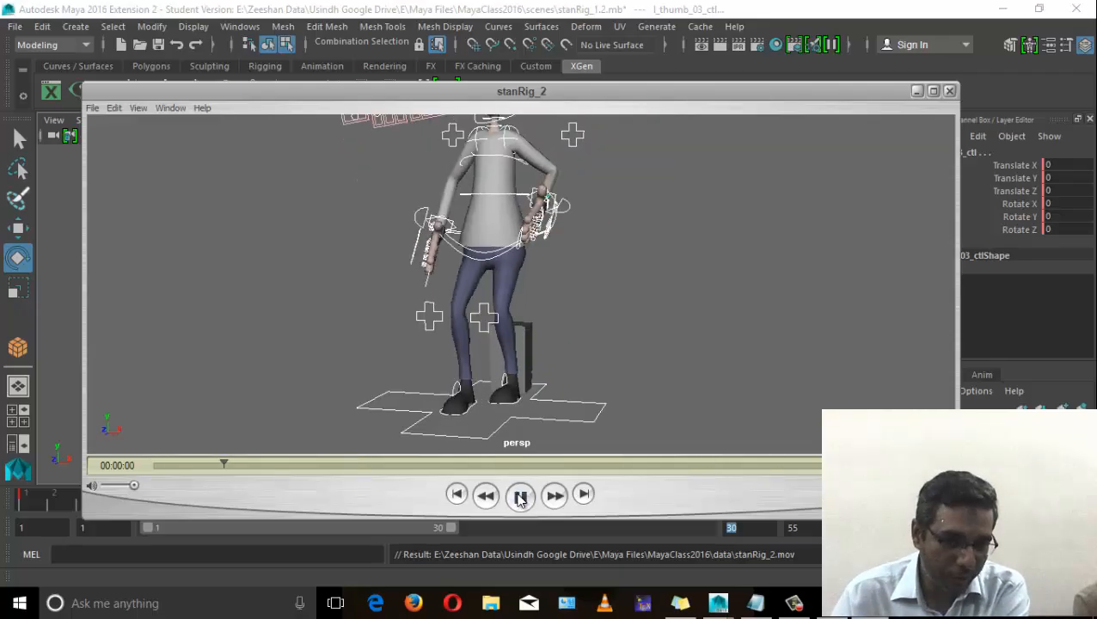
click(519, 497)
Switch to a File Explorer window and open the Usindh Google Drive folder.
click(492, 603)
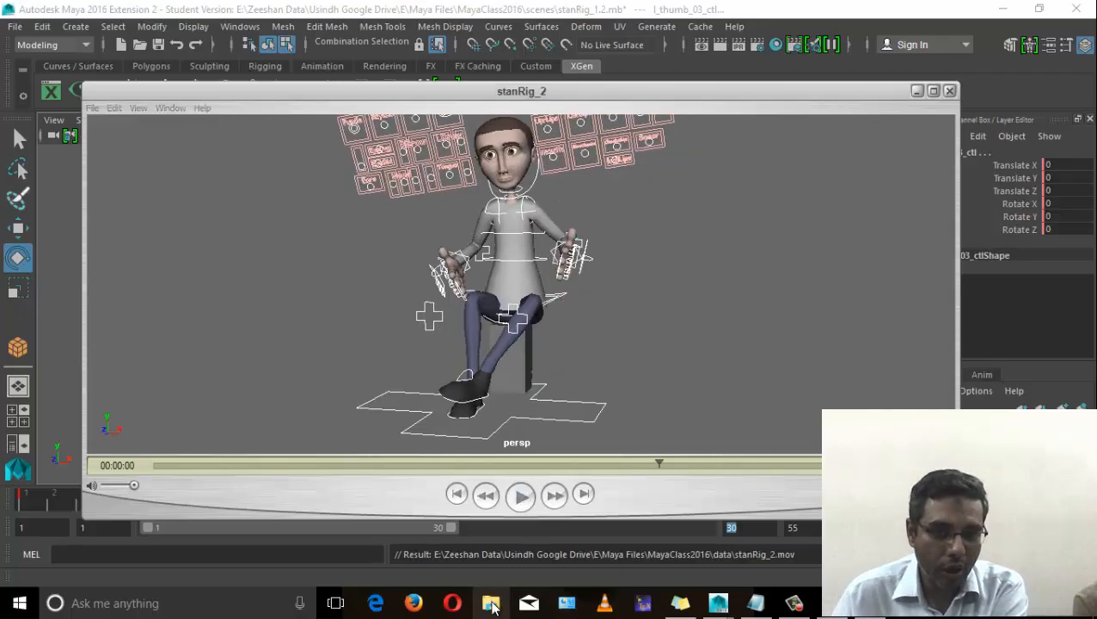
right_click(492, 606)
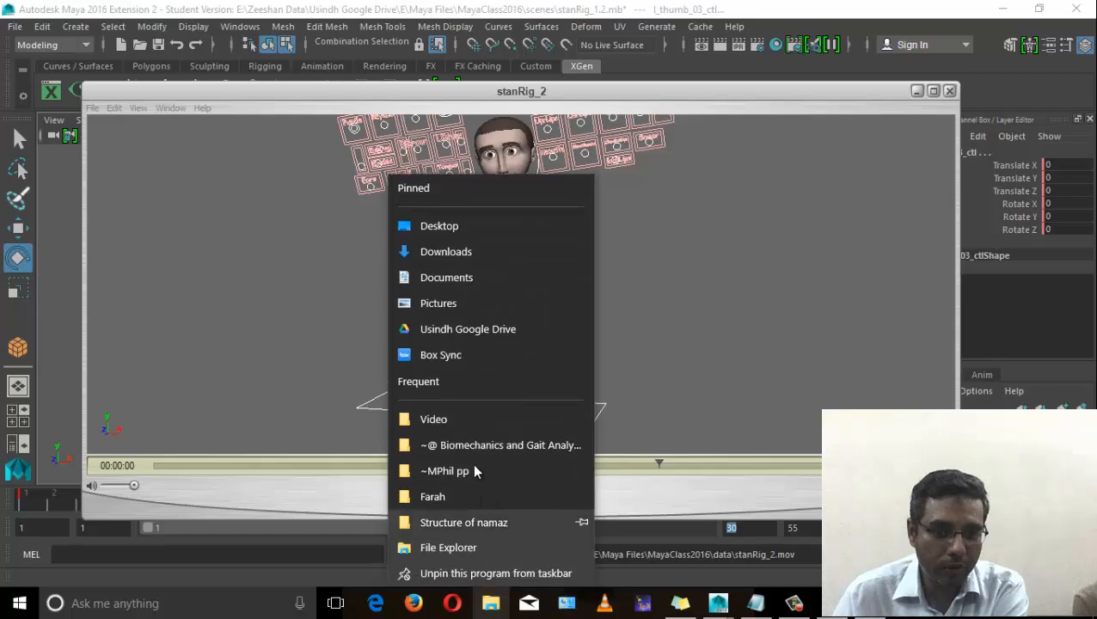
click(501, 548)
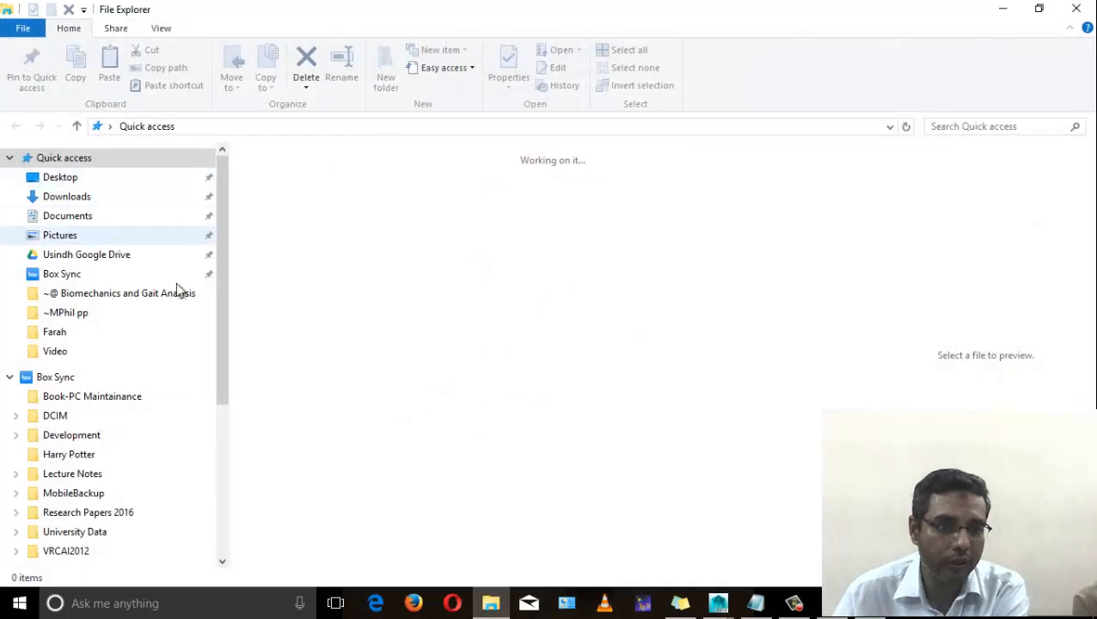
click(58, 274)
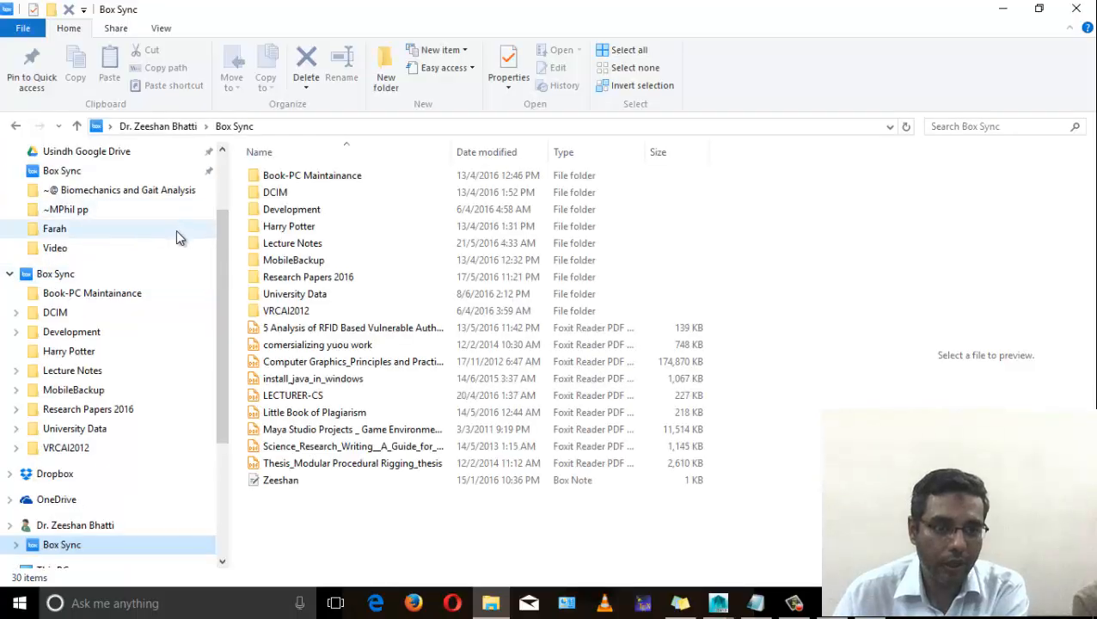
scroll(197, 206, up, 3)
click(90, 181)
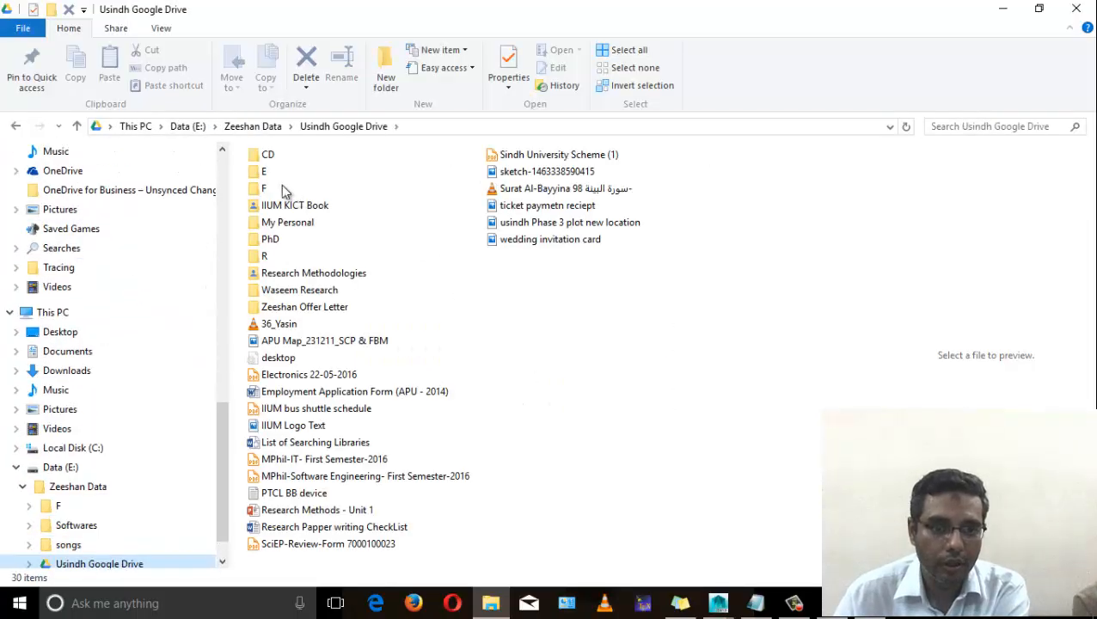
Open the MayaClass2016 project folder inside E > Maya Files.
click(270, 177)
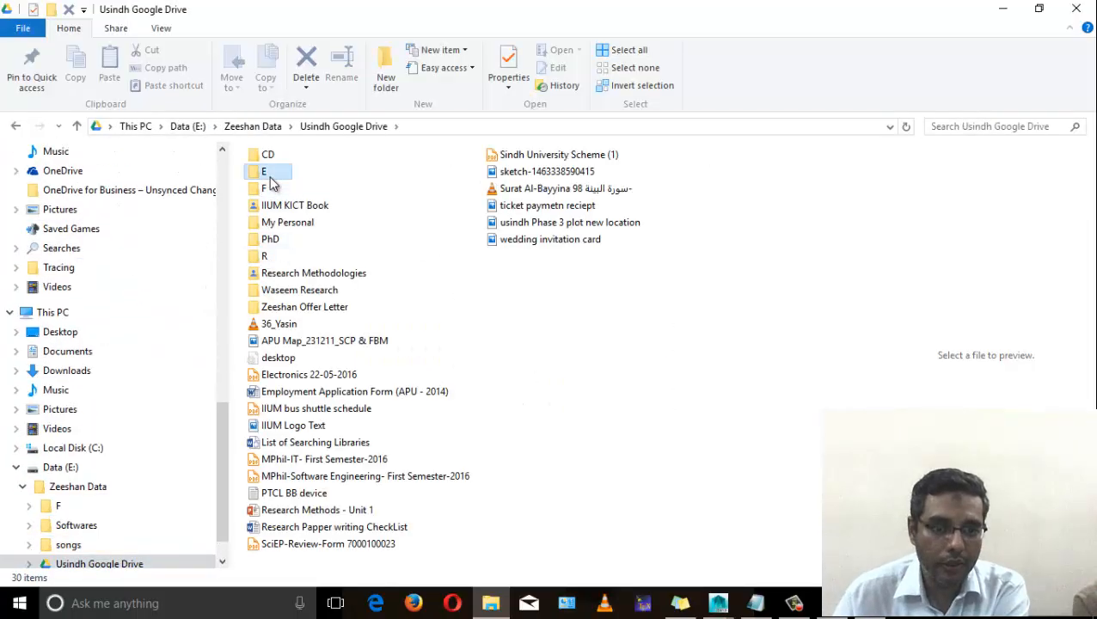
double_click(270, 176)
click(296, 279)
double_click(294, 260)
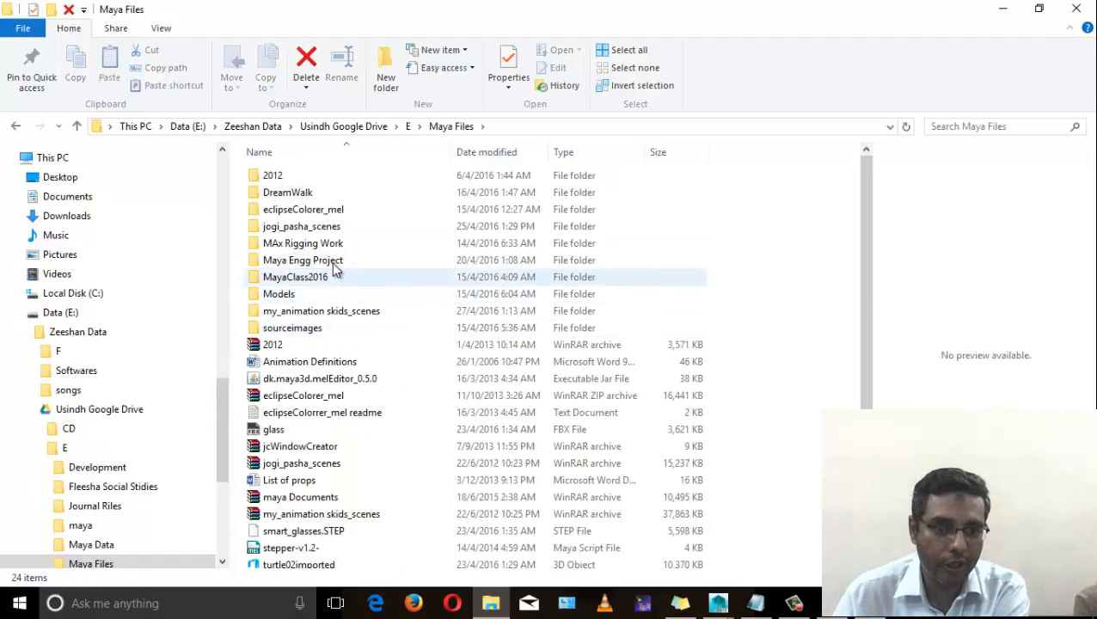
click(335, 263)
click(331, 276)
double_click(331, 277)
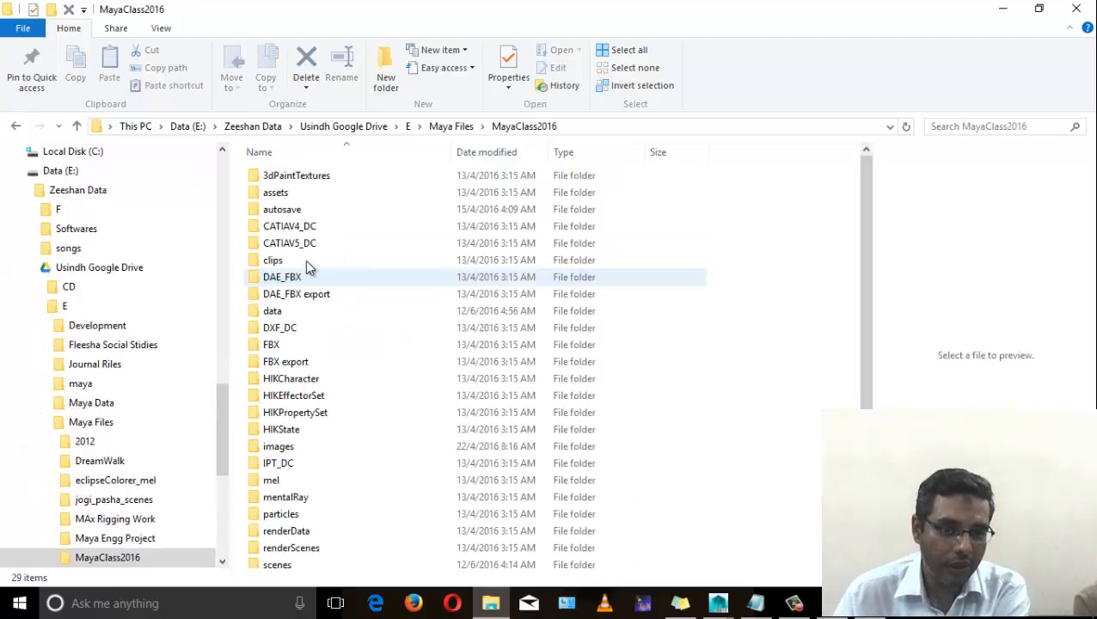
Check the project's clips folder, return to MayaClass2016 and open its data folder to find the playblast movies.
double_click(288, 261)
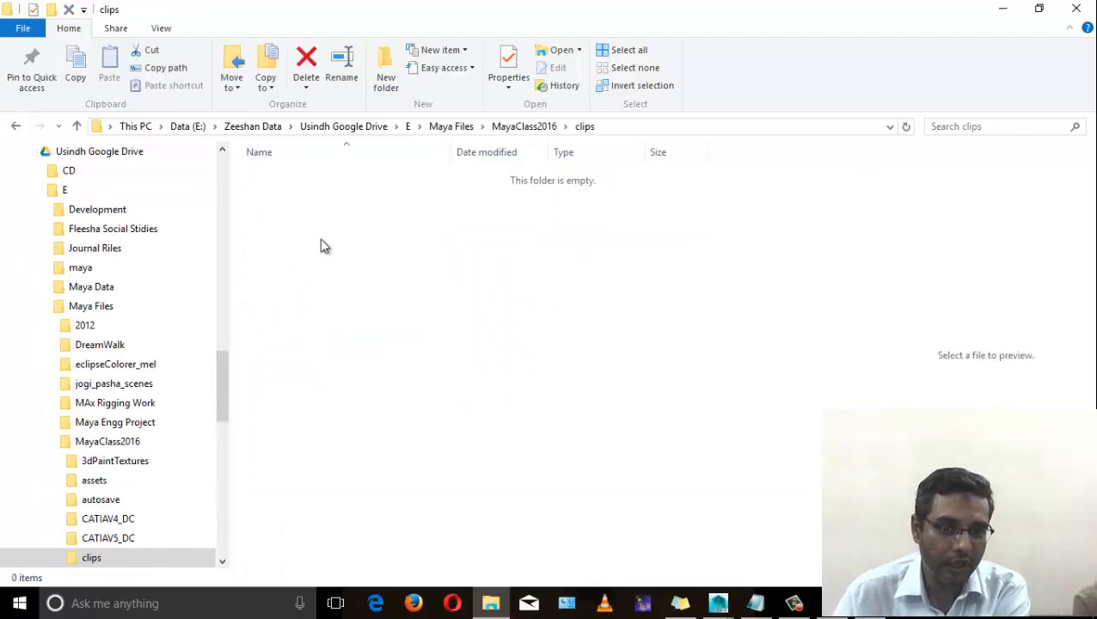
click(512, 129)
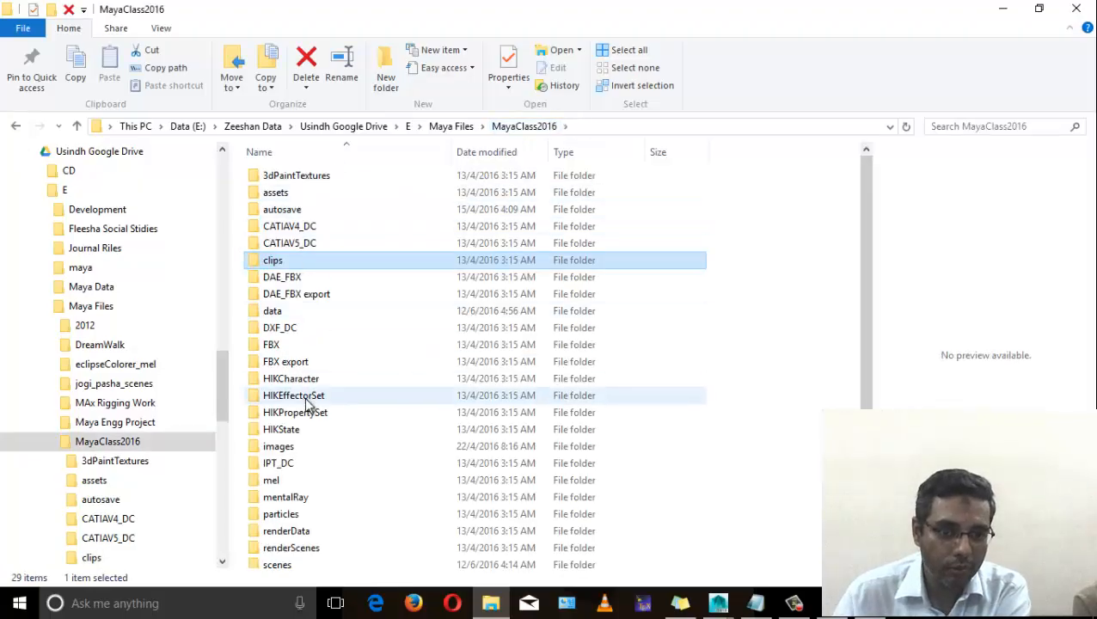
scroll(314, 464, down, 2)
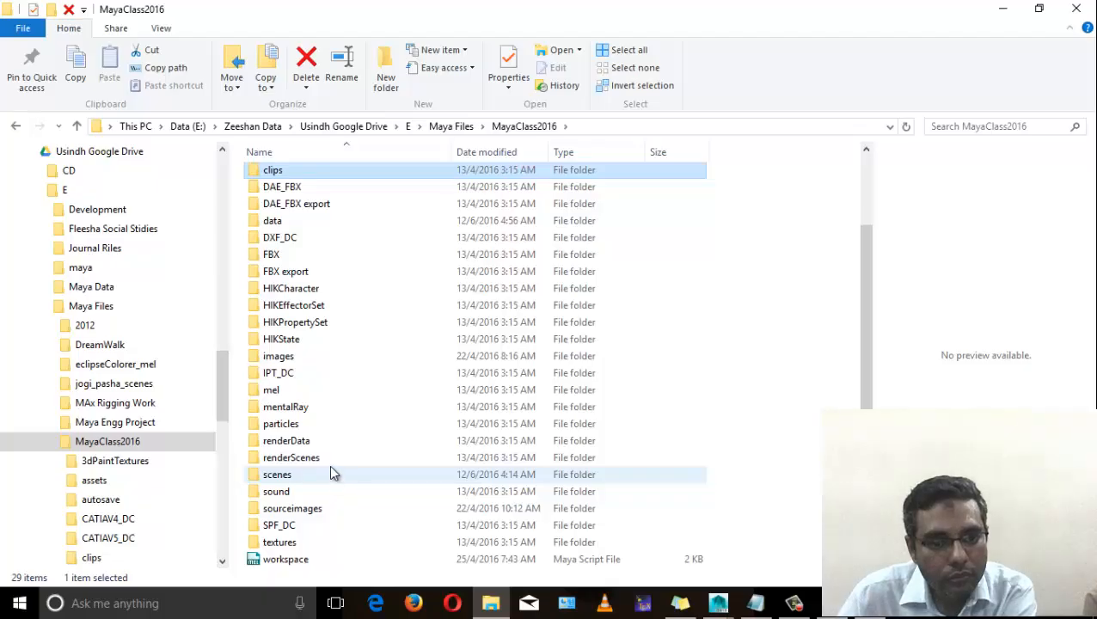
double_click(330, 221)
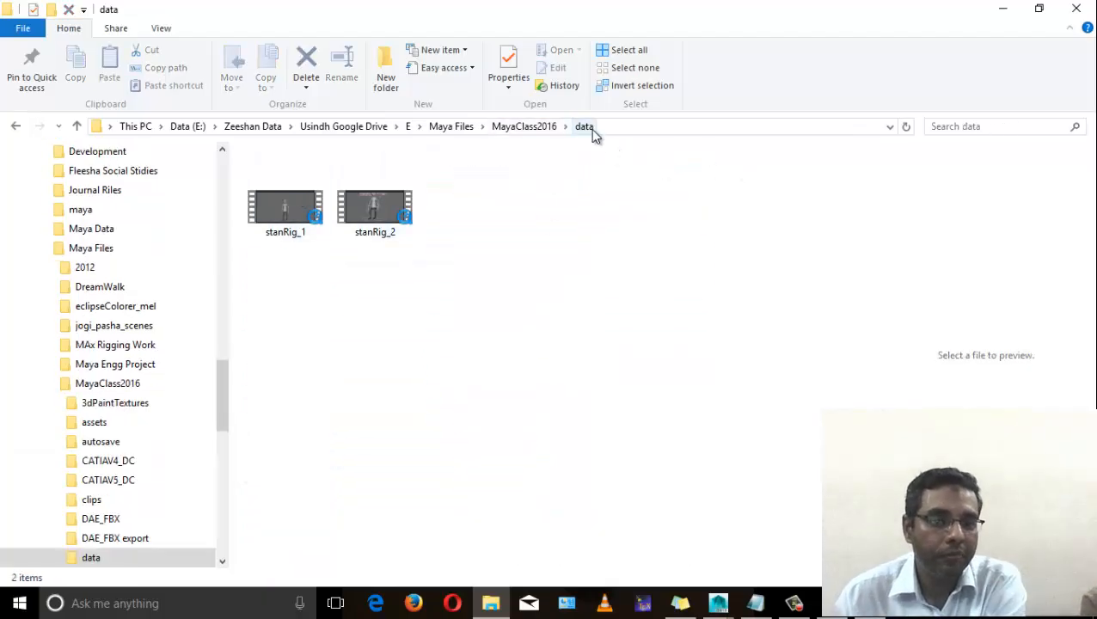
Open the stanRig_1 movie from the data folder, play it through to review the seated animation, and minimize its player.
click(314, 220)
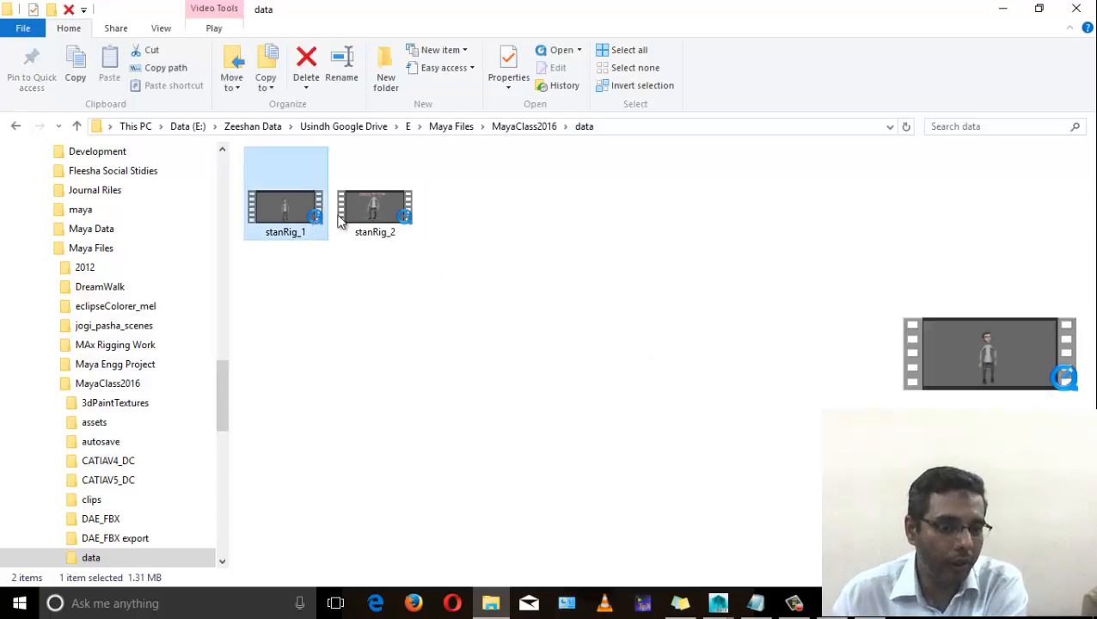
double_click(292, 220)
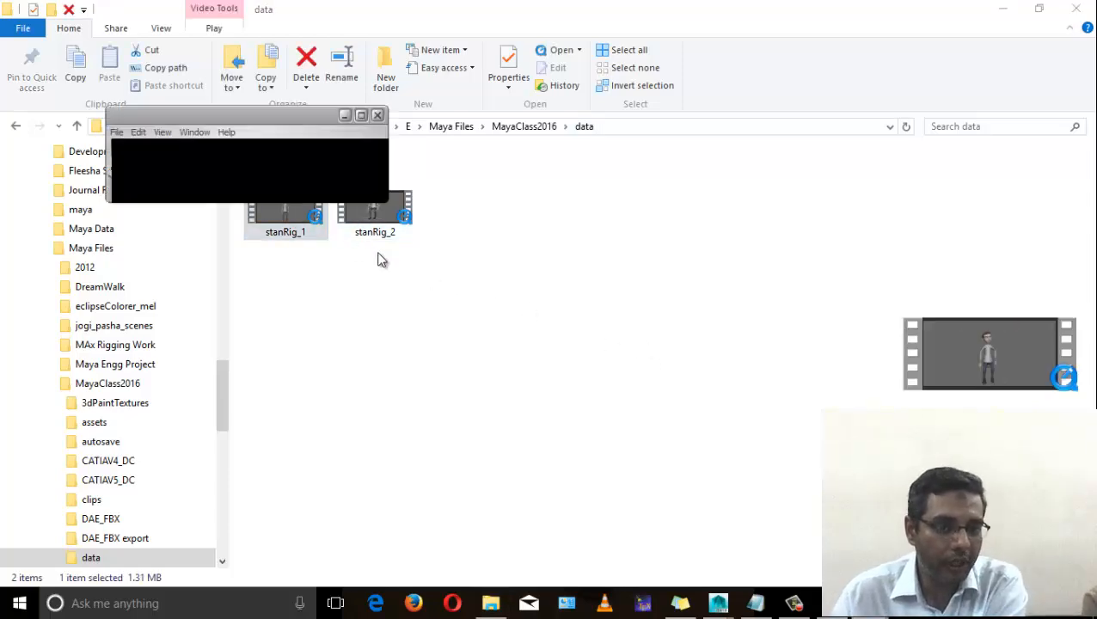
click(552, 526)
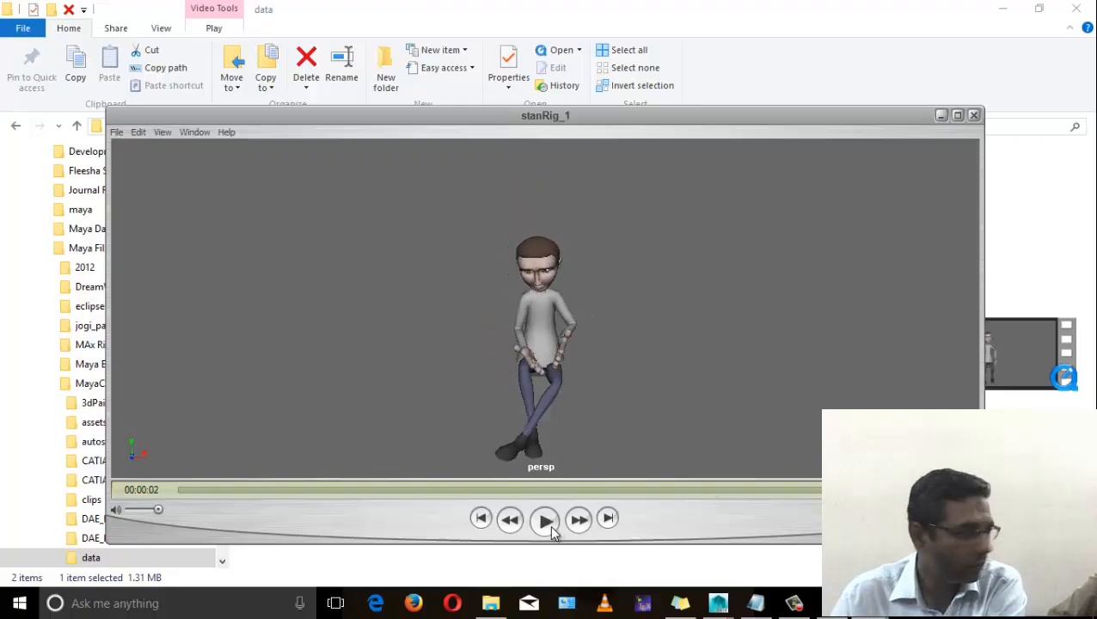
click(552, 533)
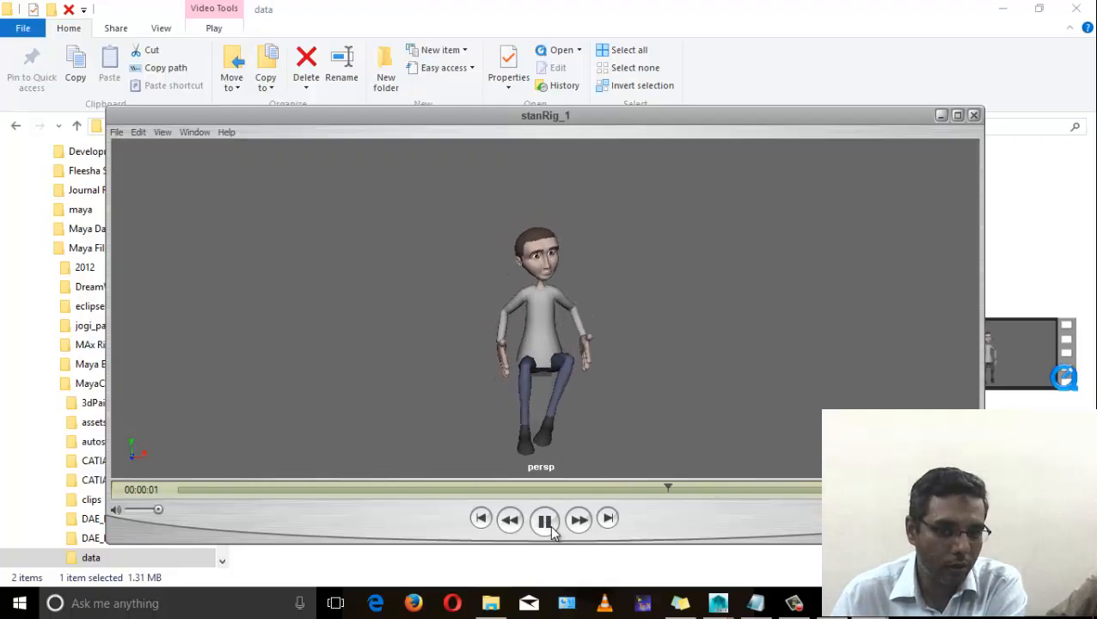
click(941, 115)
Open the stanRig_2 movie from the data folder, replay it to review the gesture, and switch back to the Maya scene.
double_click(375, 214)
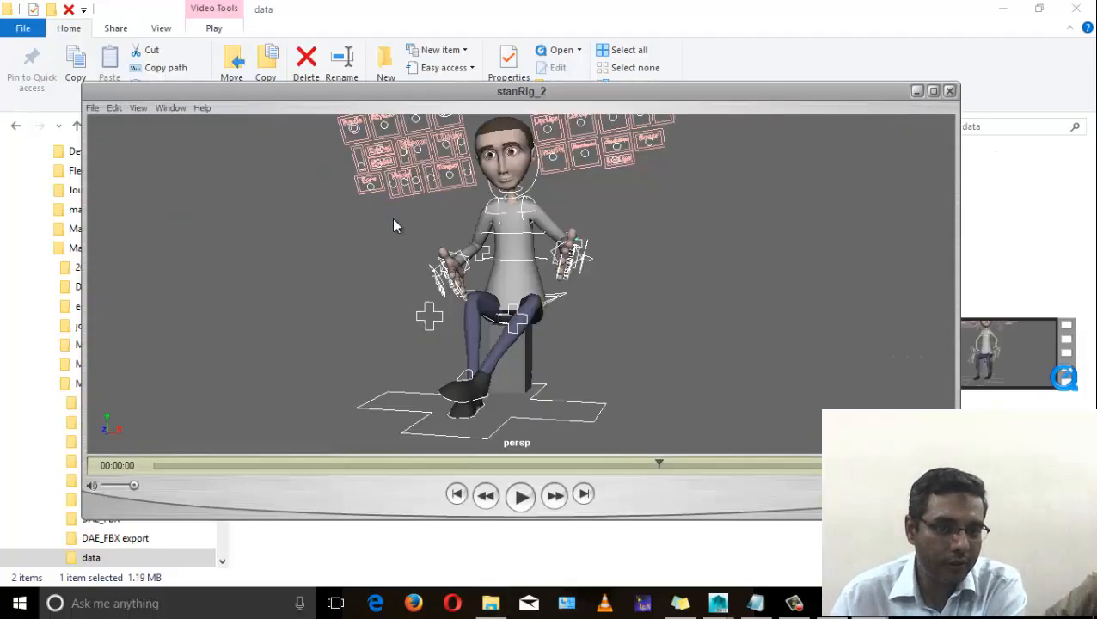
click(520, 499)
click(520, 499)
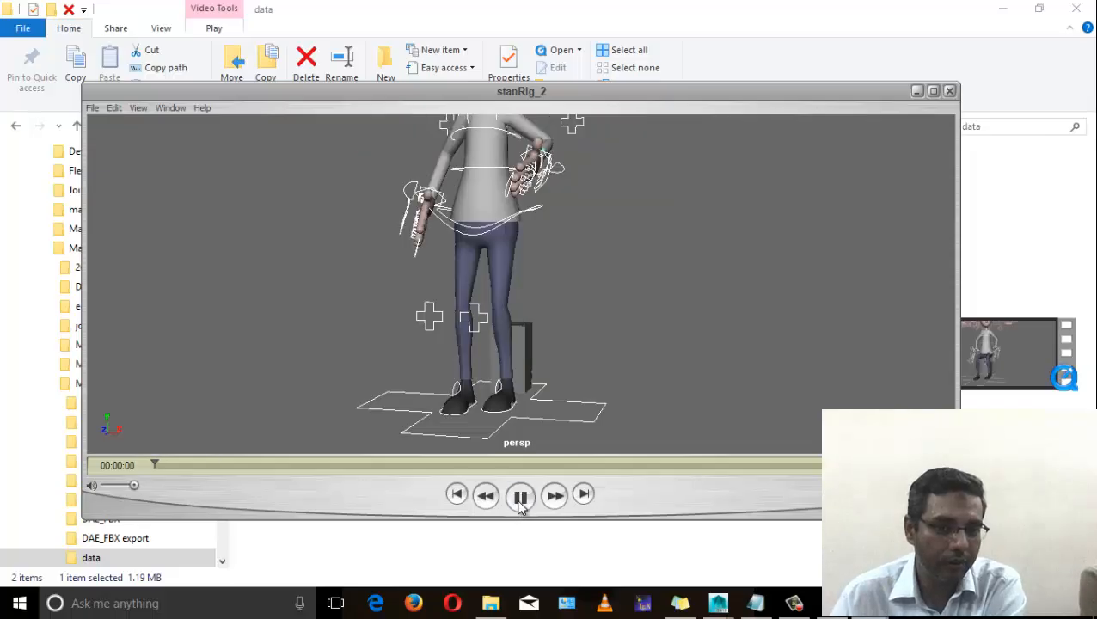
click(520, 498)
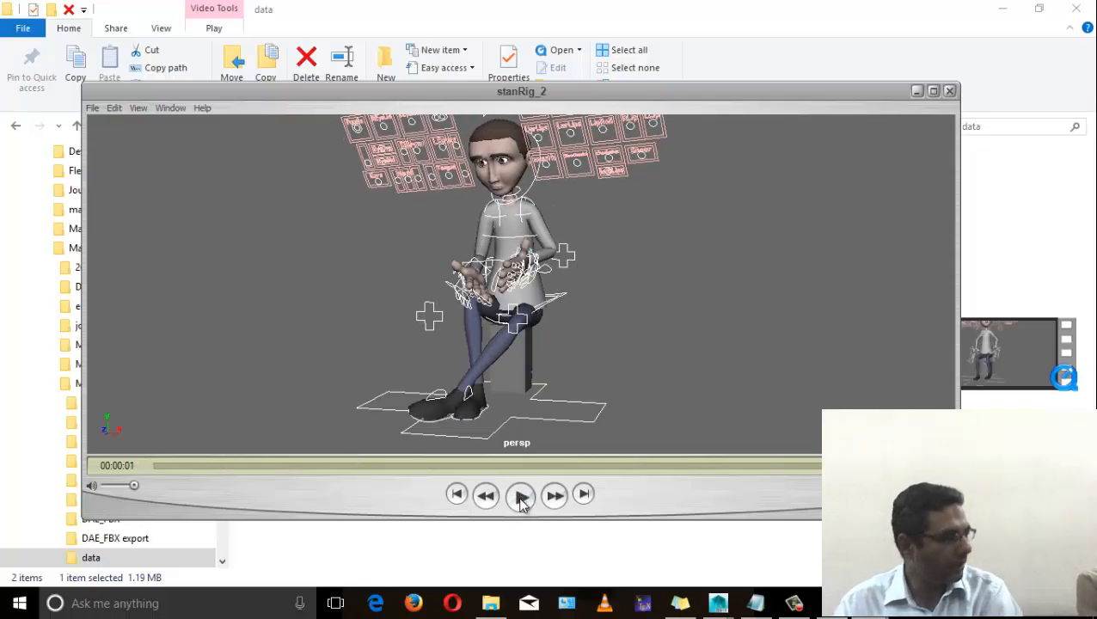
click(520, 496)
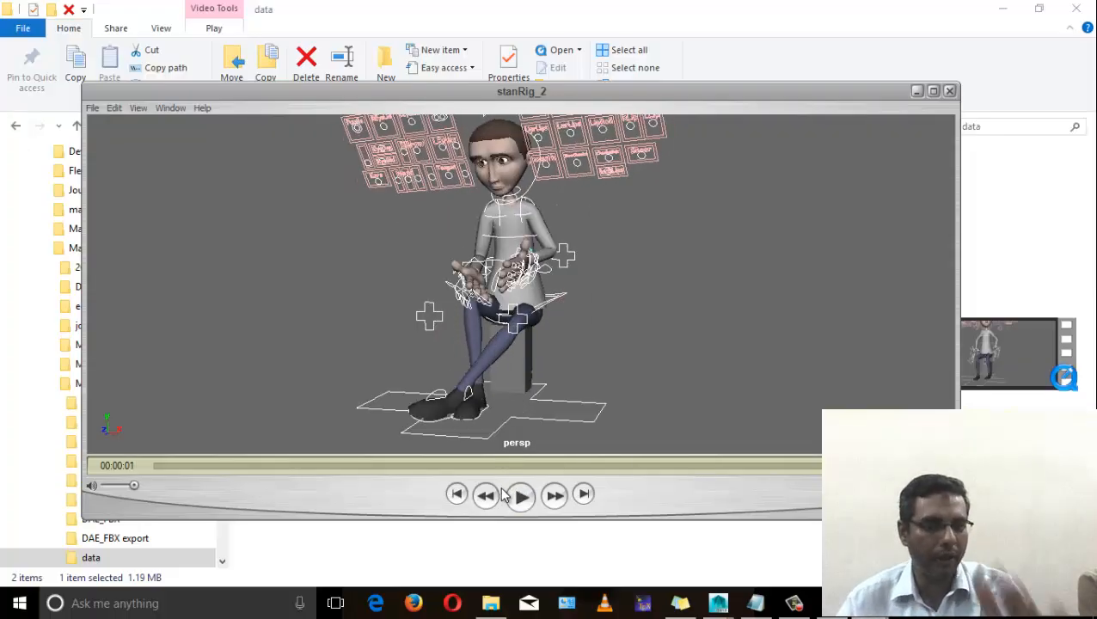
click(520, 496)
click(771, 604)
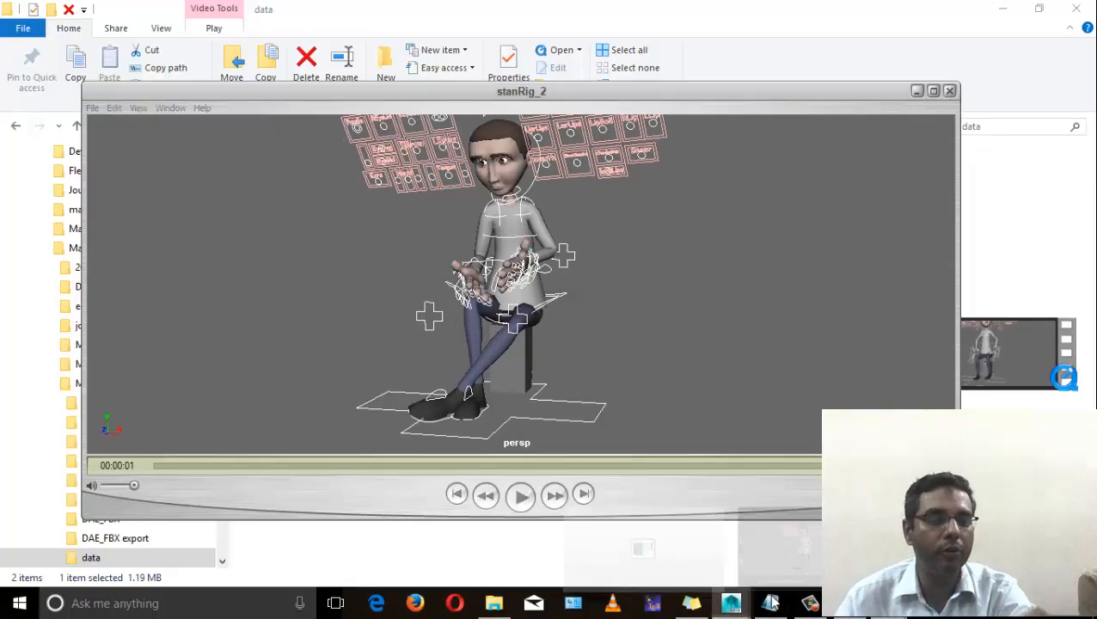
click(782, 533)
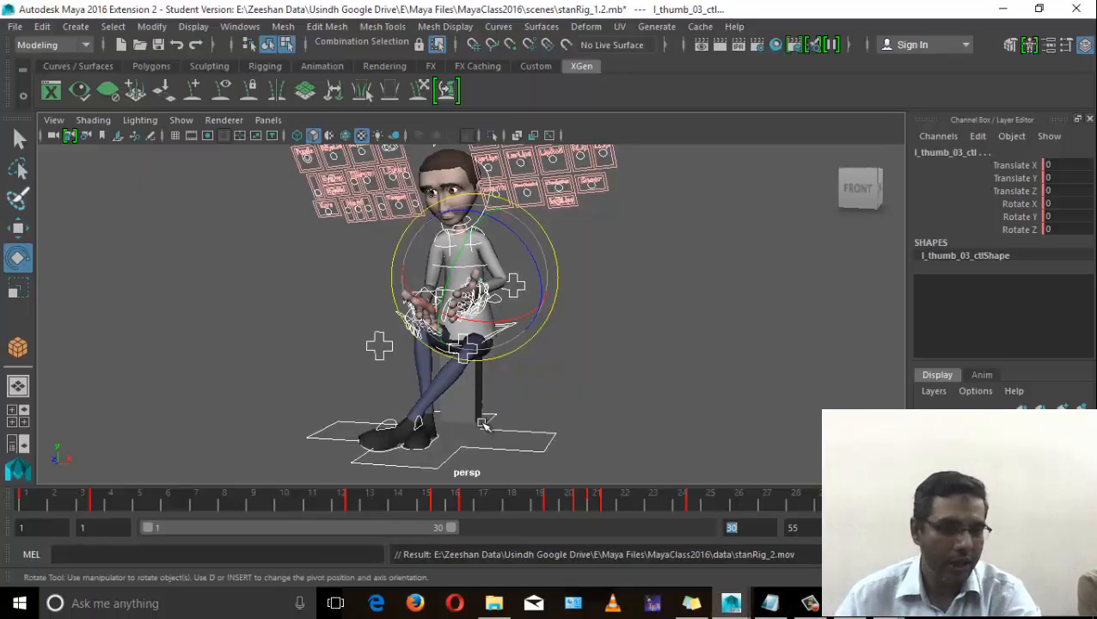